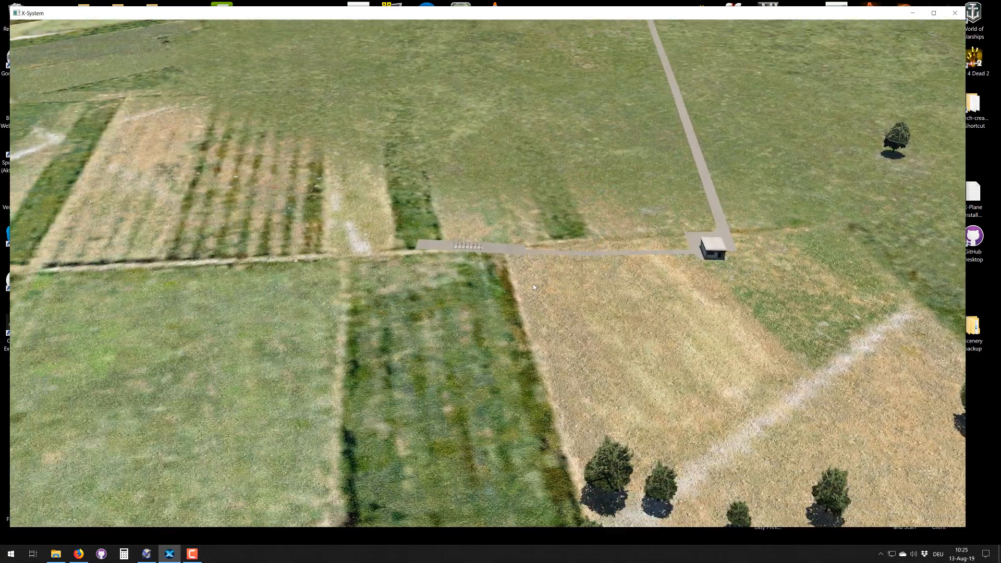
Step: Examine the access road and the row of orange localizer antennas beyond the runway end, including a close view of the antenna posts
right_drag(533, 283, 555, 229)
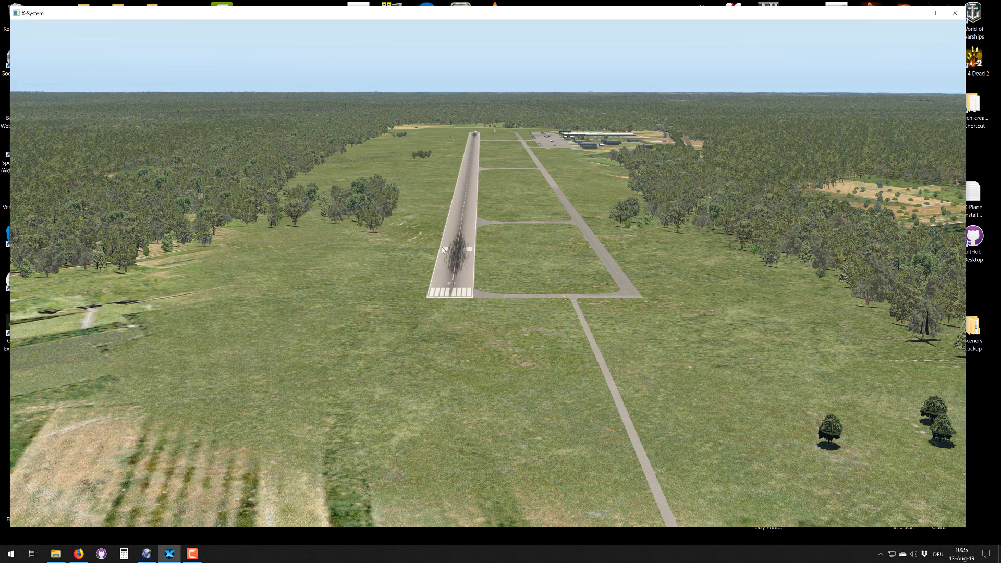
right_drag(475, 240, 502, 245)
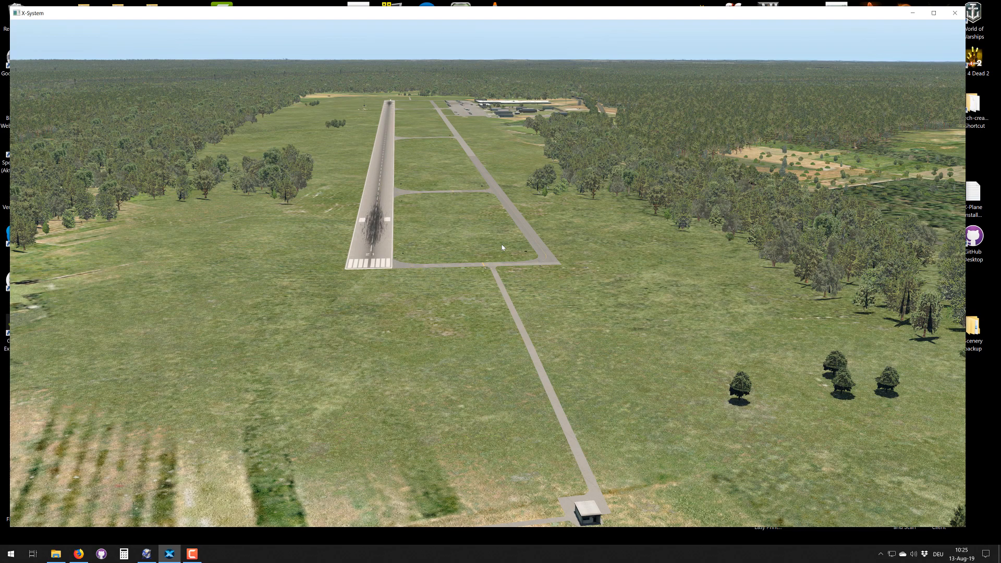
key(Up)
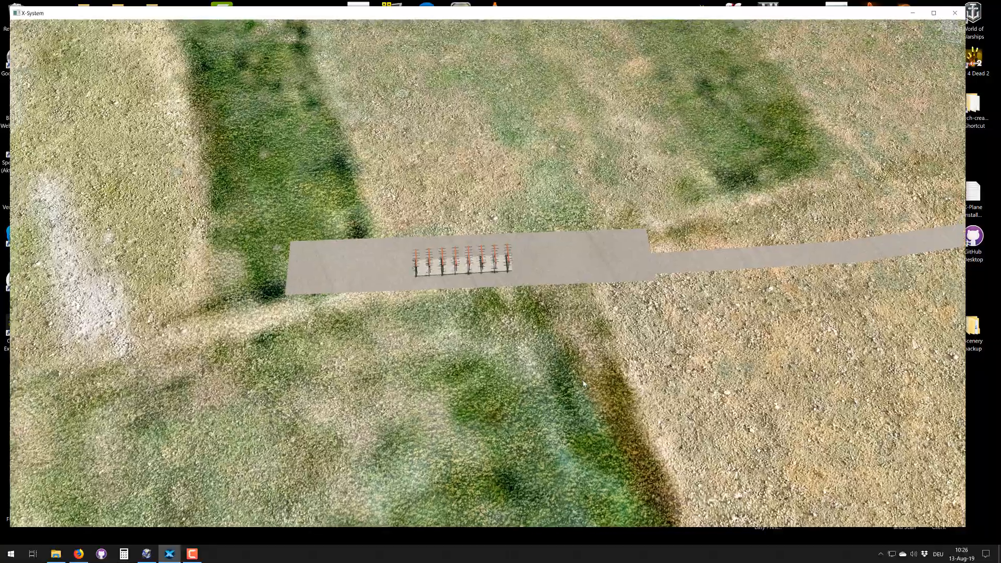
key(Down)
right_drag(584, 383, 570, 279)
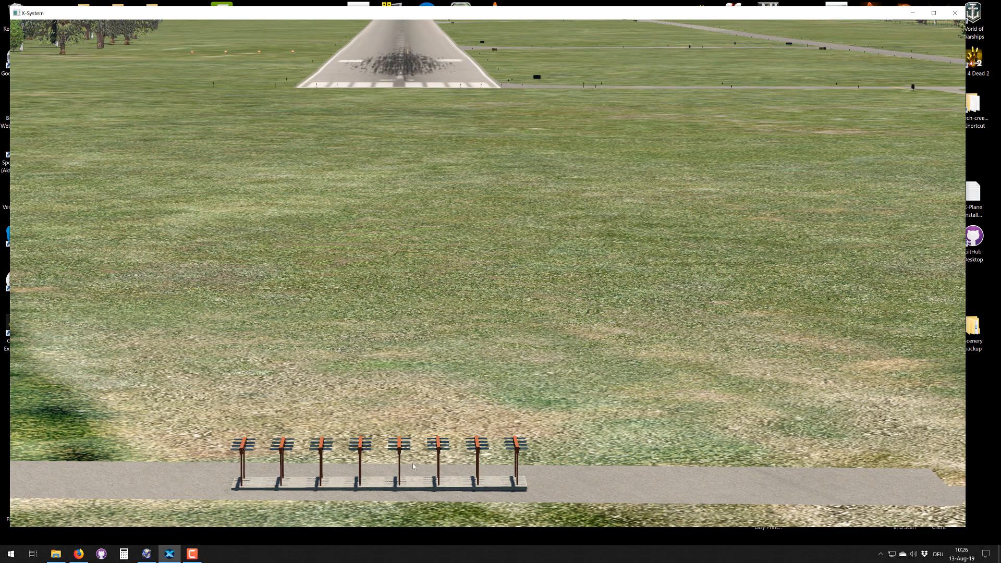
key(Down)
key(Left)
right_drag(413, 463, 421, 480)
scroll(422, 480, up, 3)
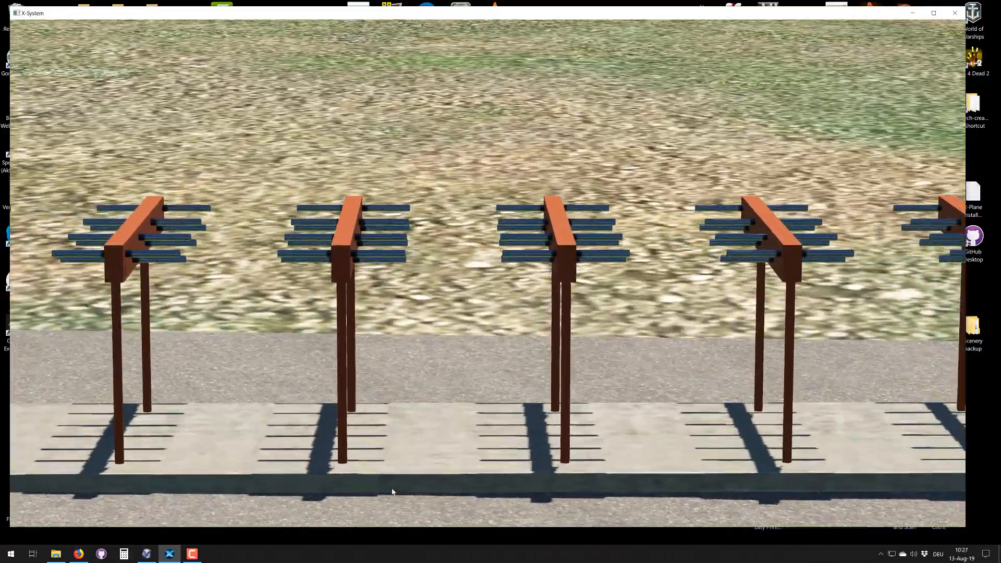
scroll(391, 492, up, 3)
right_drag(392, 492, 430, 374)
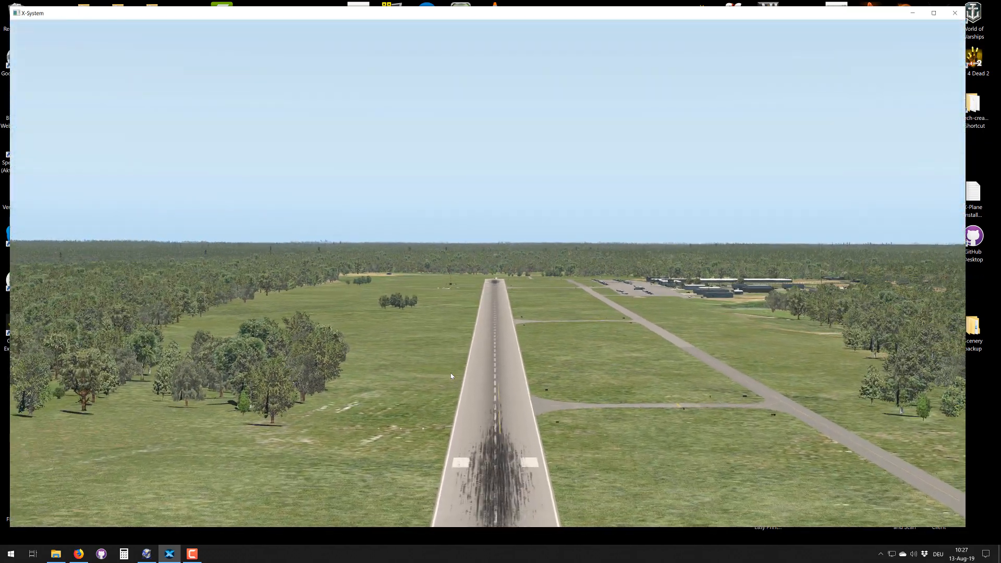
Step: Inspect the taxiway markings, the 21-3 A4 sign and the windsock inside its white segmented circle beside the runway
right_drag(452, 376, 496, 433)
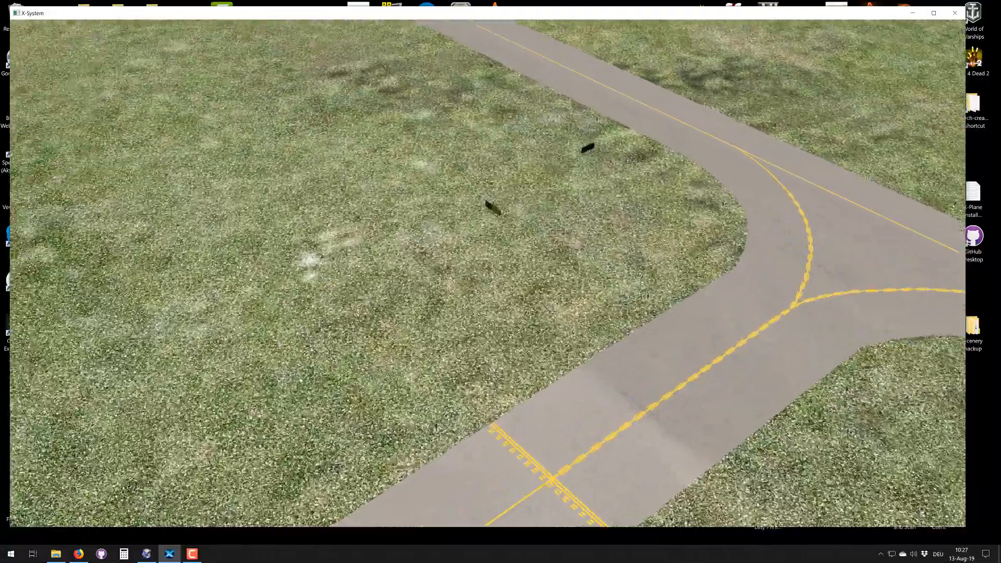
right_drag(300, 380, 420, 257)
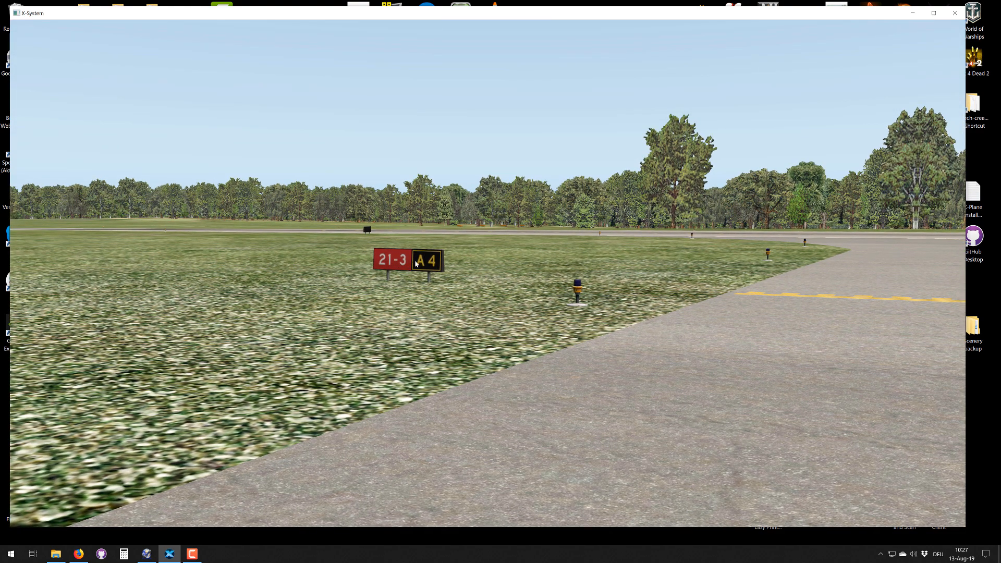
right_drag(432, 278, 587, 284)
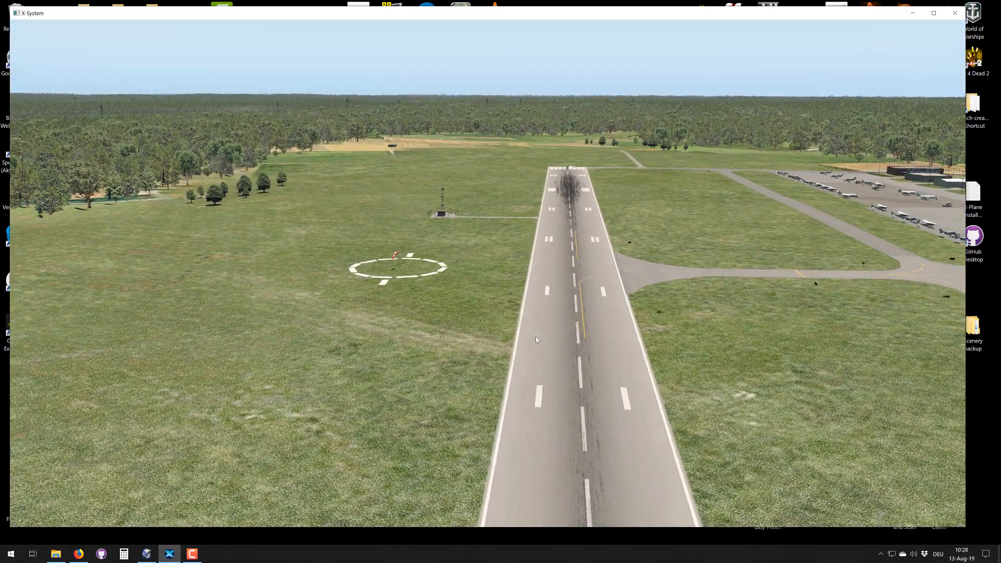
right_drag(535, 336, 505, 313)
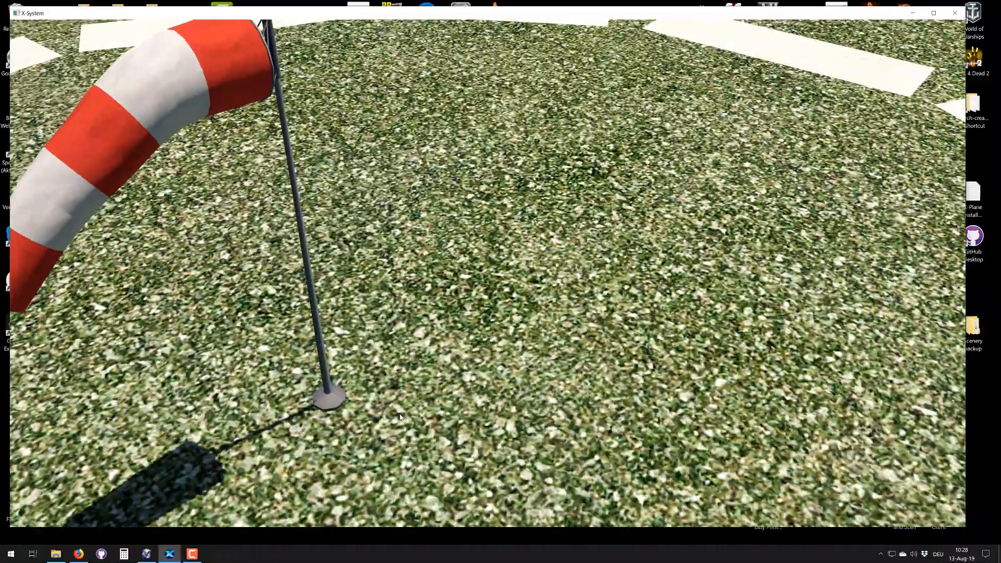
right_drag(277, 266, 704, 353)
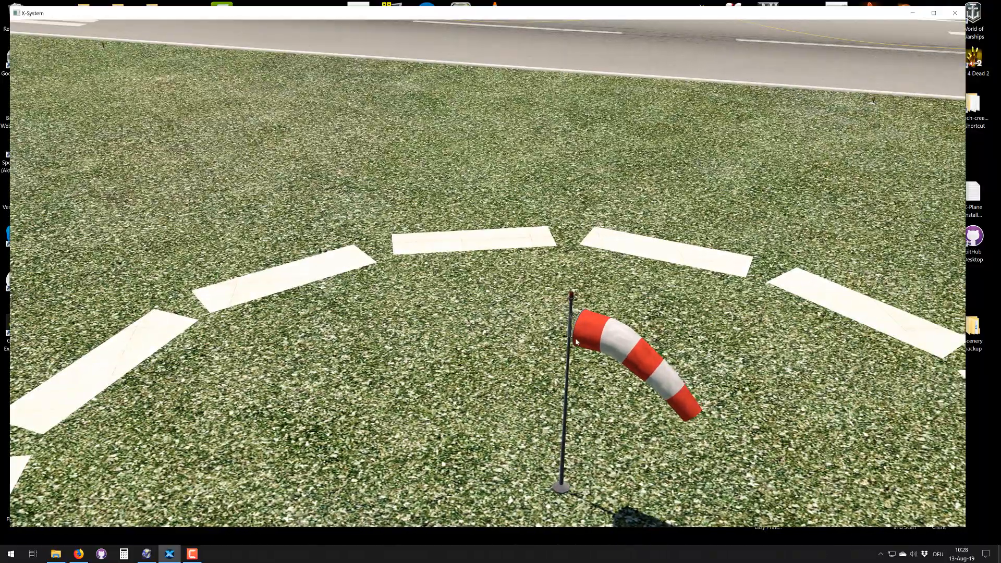
Step: Examine the fenced compound with the red-and-white checkered hut and lattice mast beside the runway
right_drag(409, 298, 375, 225)
scroll(381, 266, up, 8)
key(Right)
key(Left)
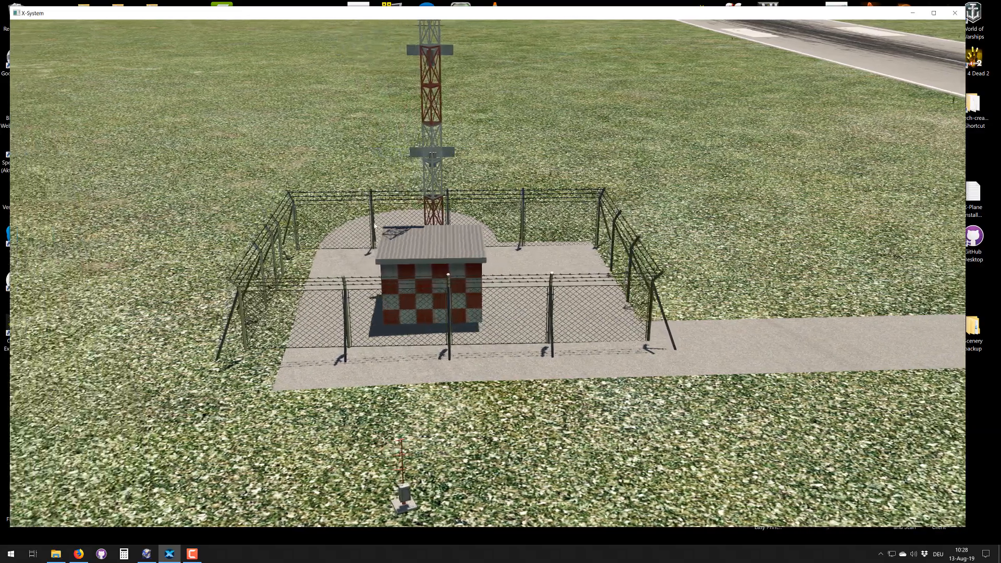
key(Left)
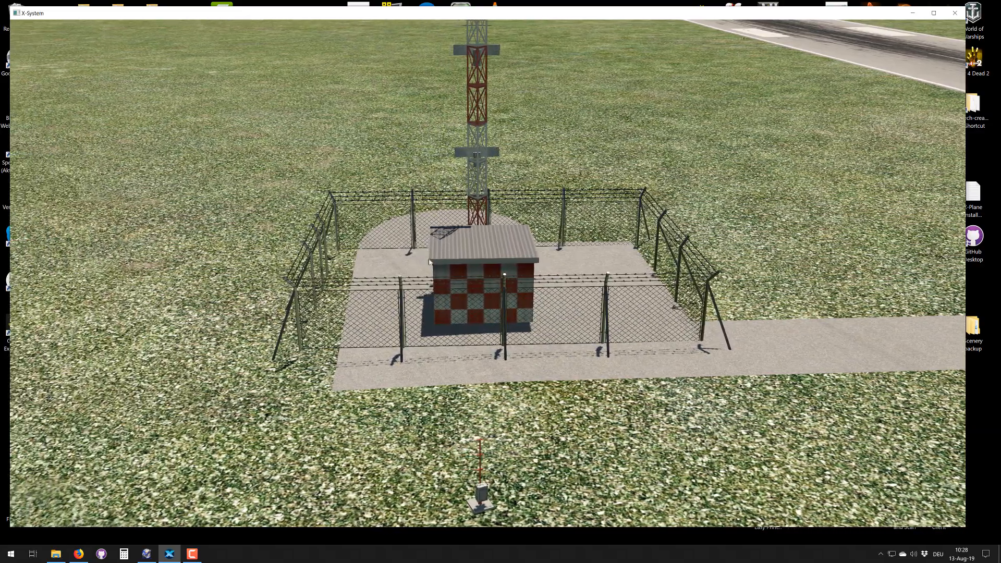
key(Right)
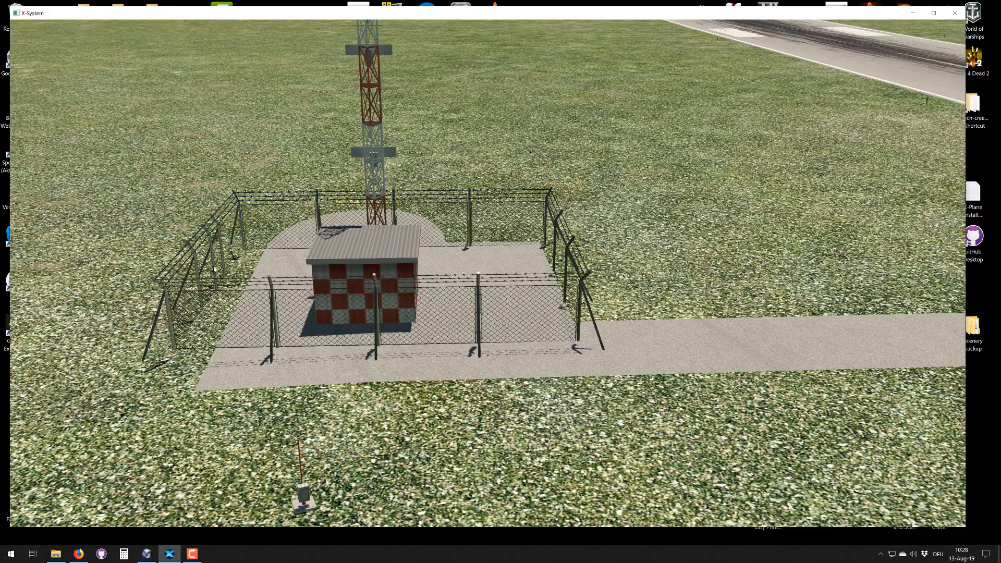
drag(243, 254, 416, 232)
drag(759, 243, 356, 214)
key(Left)
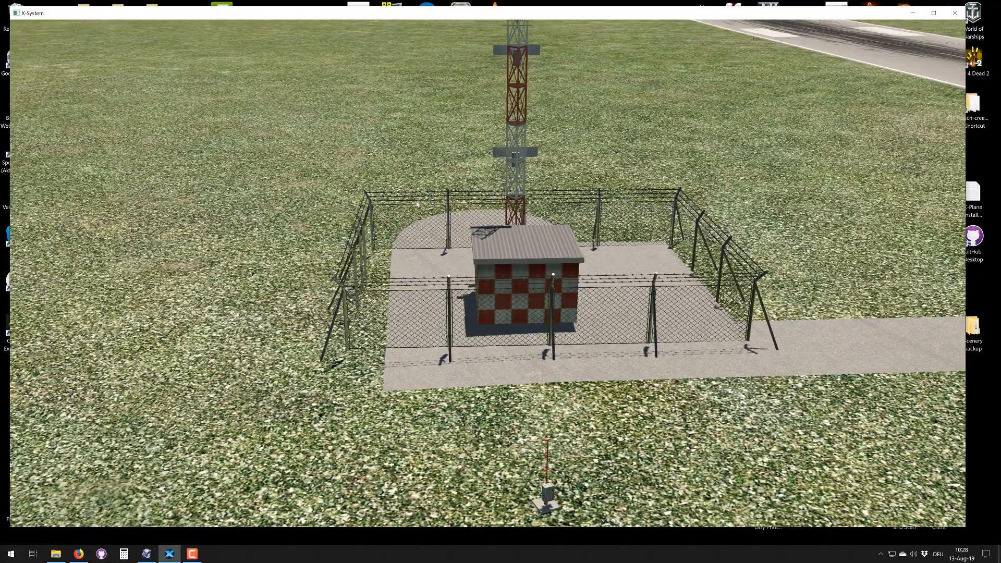
Step: Inspect the small antenna with the grey equipment box standing in the grass near the fenced compound
right_drag(454, 166, 505, 263)
scroll(504, 277, up, 6)
scroll(504, 262, down, 10)
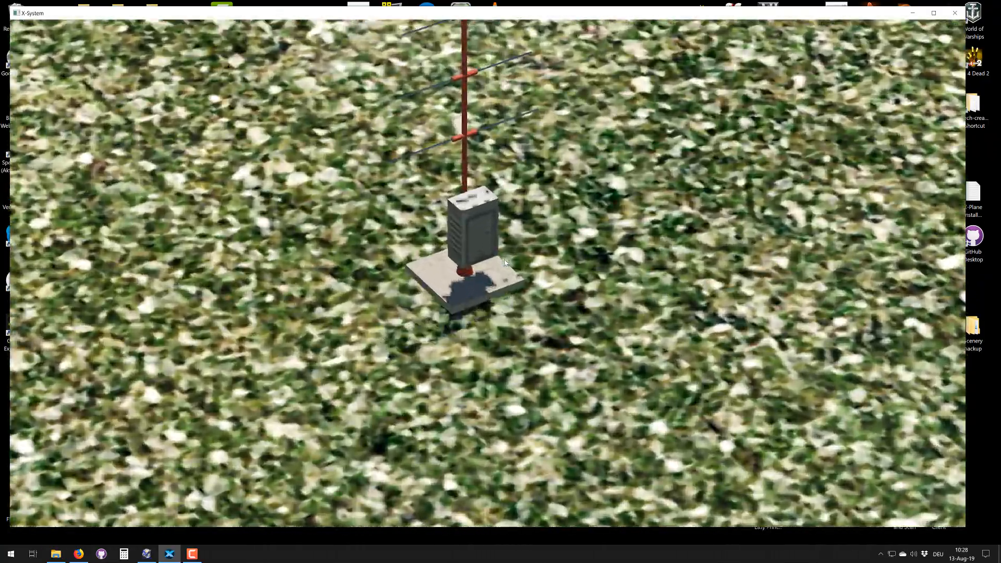
scroll(509, 283, down, 2)
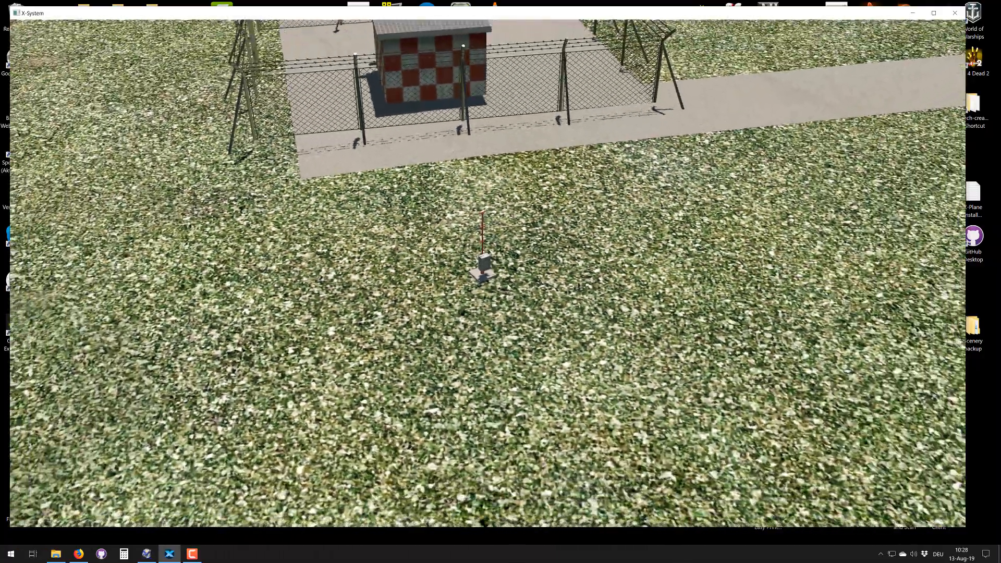
key(Left)
right_drag(481, 291, 732, 241)
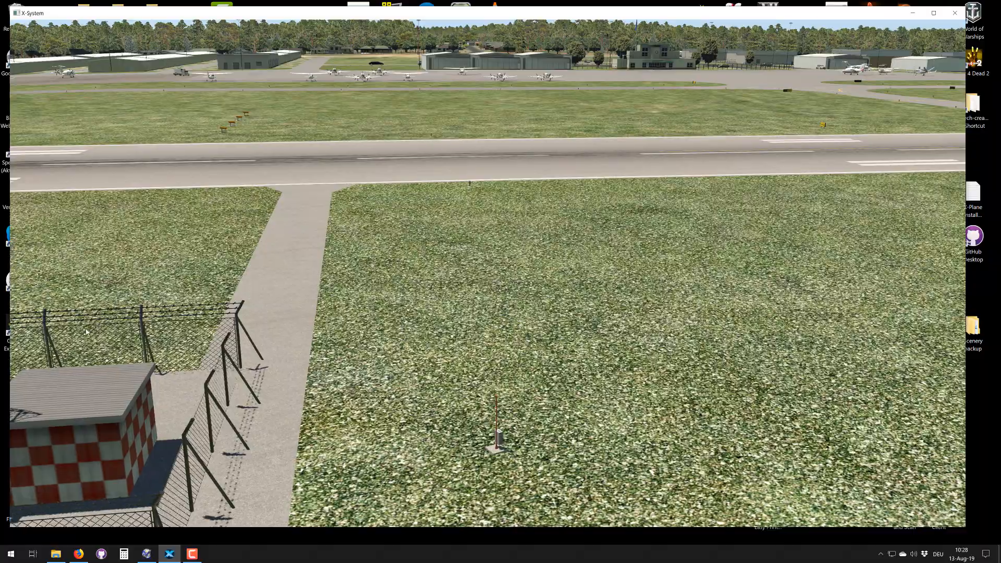
Step: Look over the row of four approach lights across the runway, the touchdown markings and the parked aircraft on the apron
right_drag(86, 331, 213, 303)
scroll(214, 303, up, 2)
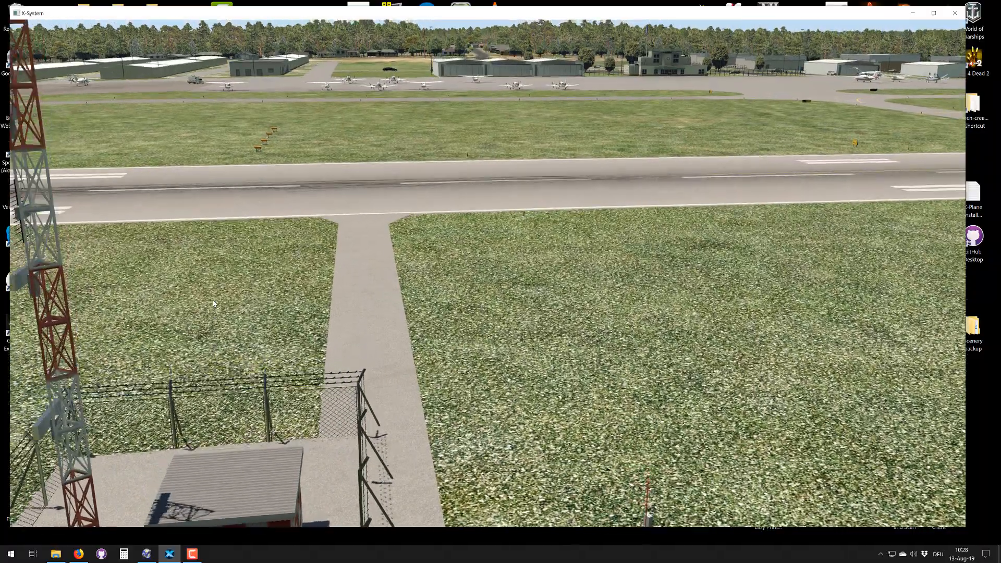
key(Left)
key(Up)
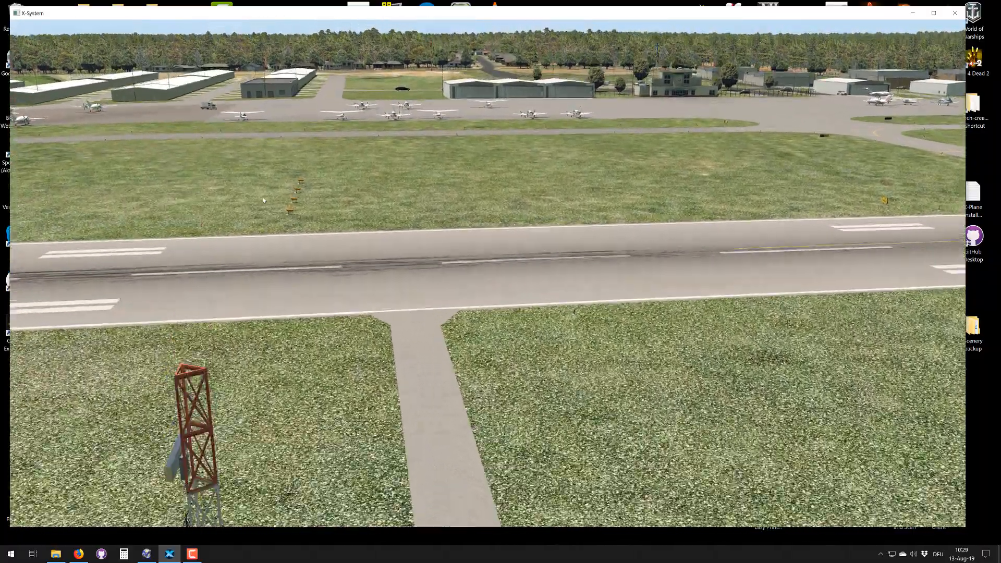
right_drag(262, 200, 300, 253)
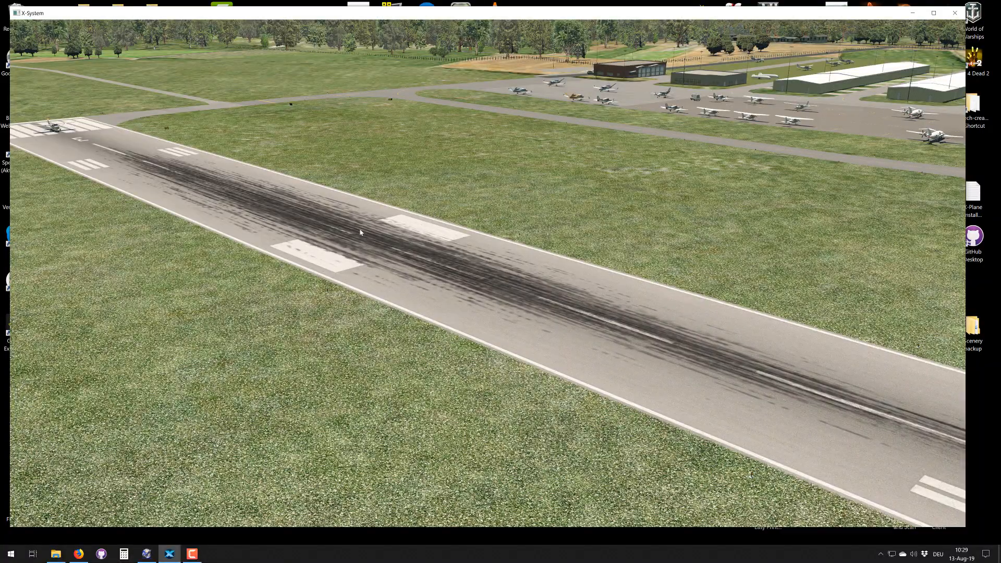
right_drag(360, 229, 590, 245)
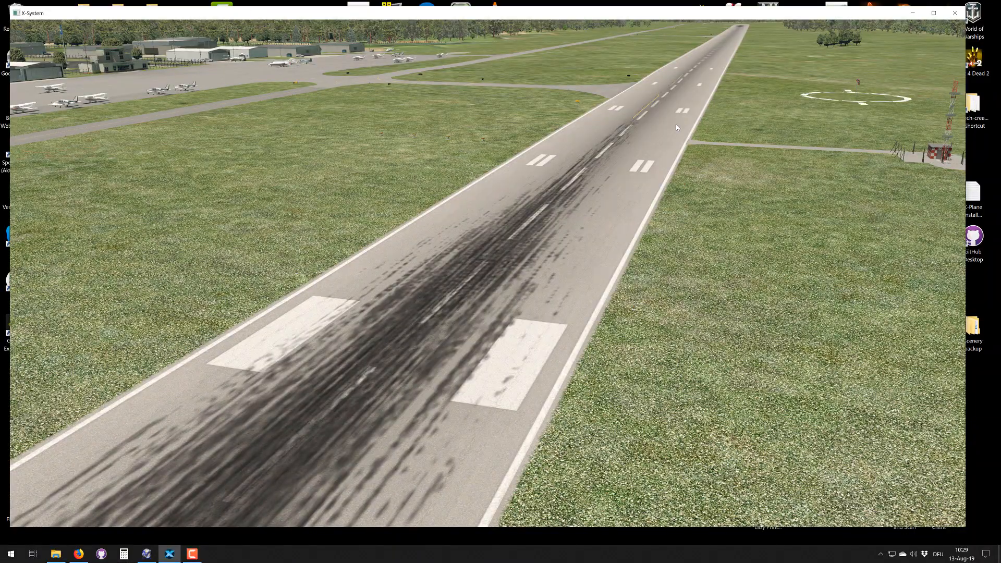
Step: Examine the taxiway entrance, hold-short line and service road joining at the runway 3 threshold
right_drag(677, 128, 388, 182)
key(Left)
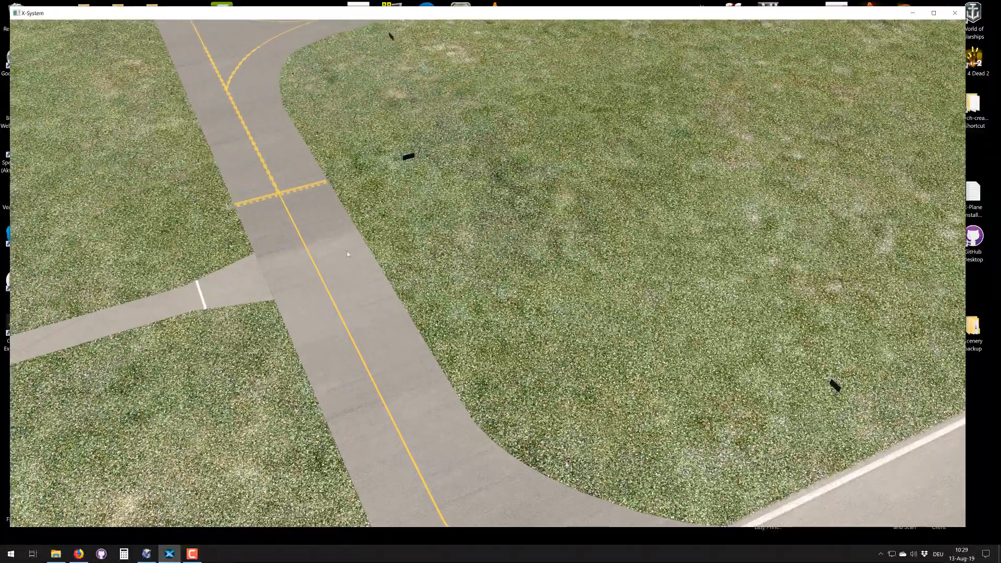
right_drag(346, 251, 530, 291)
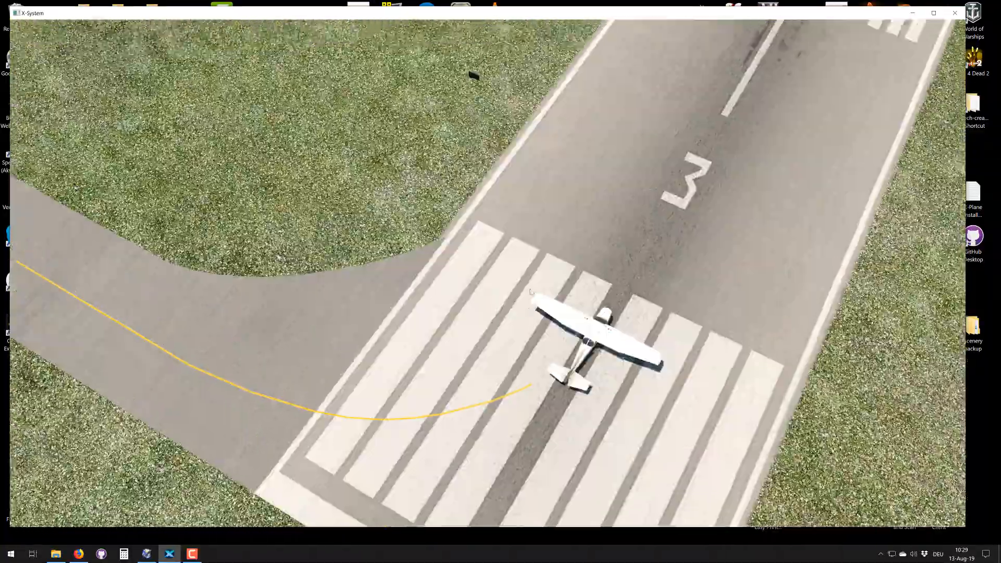
key(Left)
right_drag(212, 216, 339, 255)
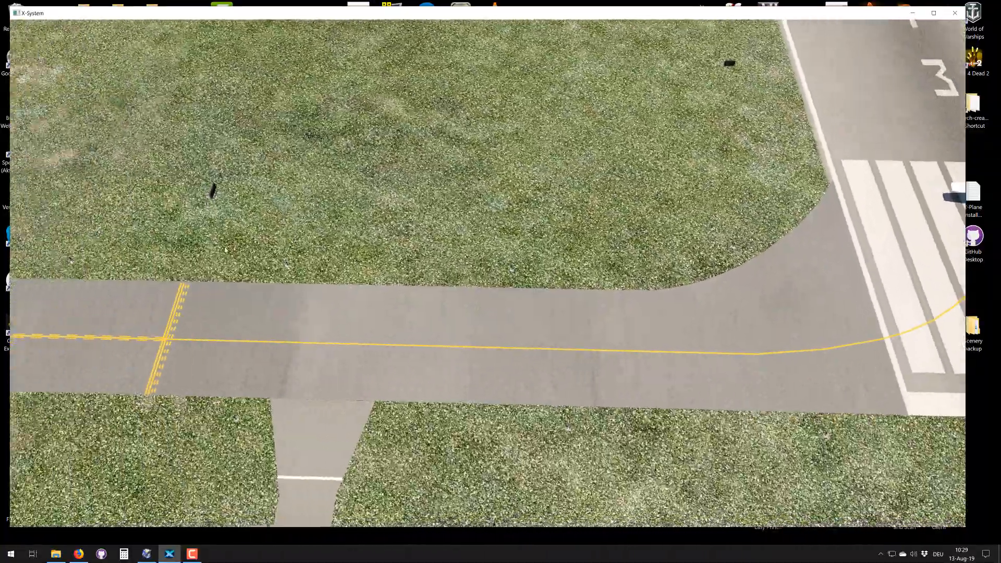
right_drag(225, 250, 632, 182)
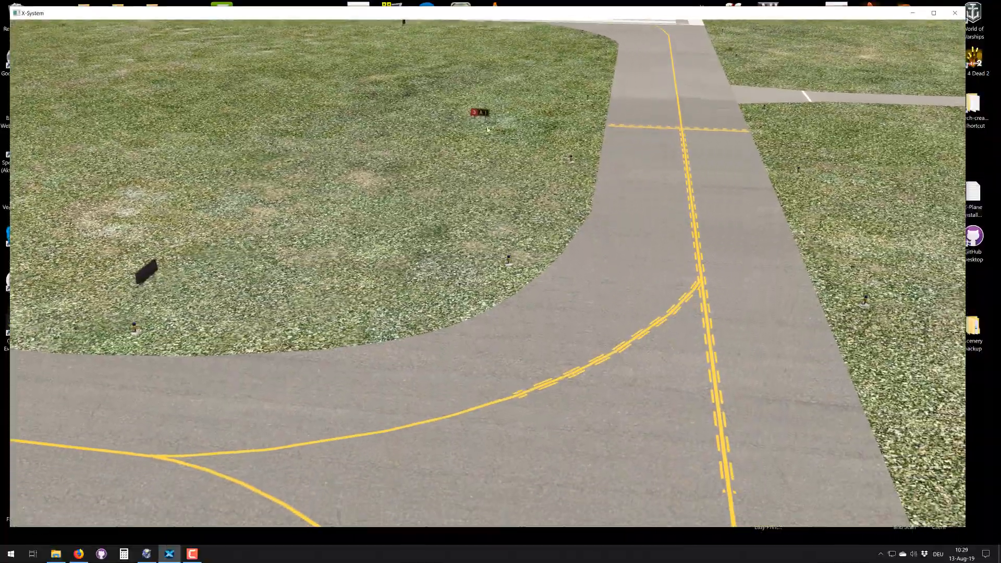
Step: Inspect the 3 A1 sign and the taxiway edge lights beside the hold-short line from close up and farther back
key(Down)
scroll(620, 130, up, 2)
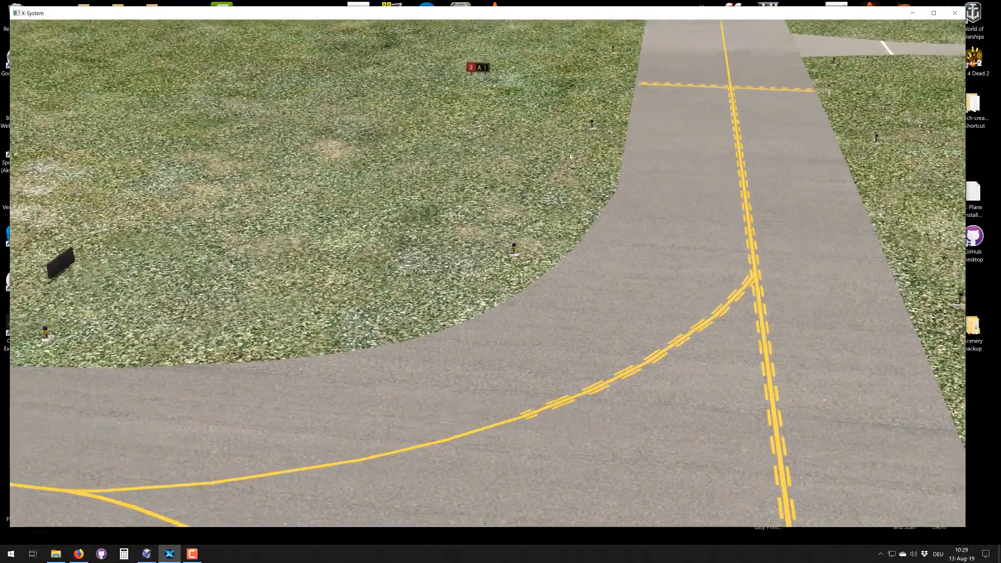
right_drag(562, 237, 545, 188)
scroll(546, 188, up, 1)
scroll(545, 188, up, 5)
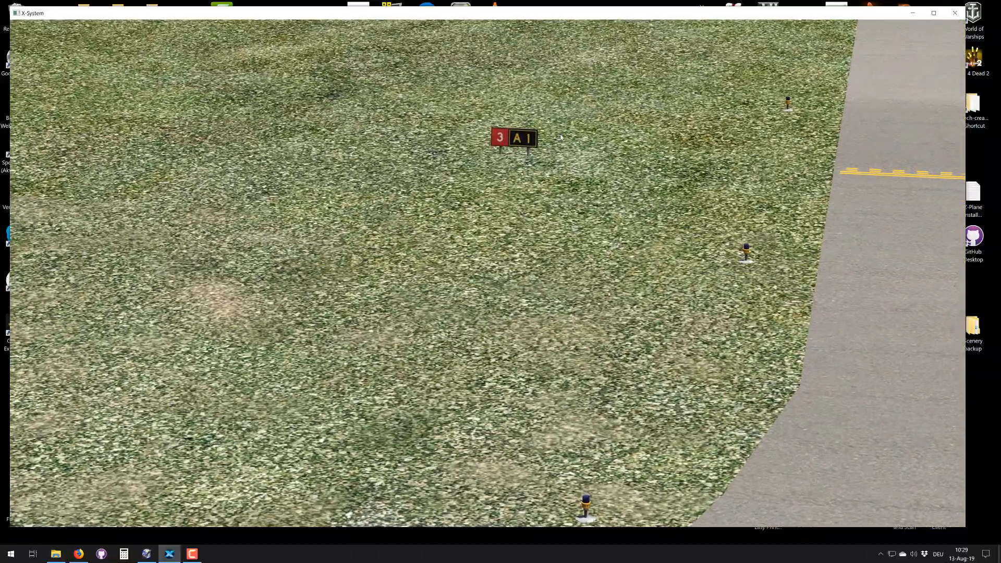
scroll(522, 144, down, 2)
scroll(521, 143, down, 5)
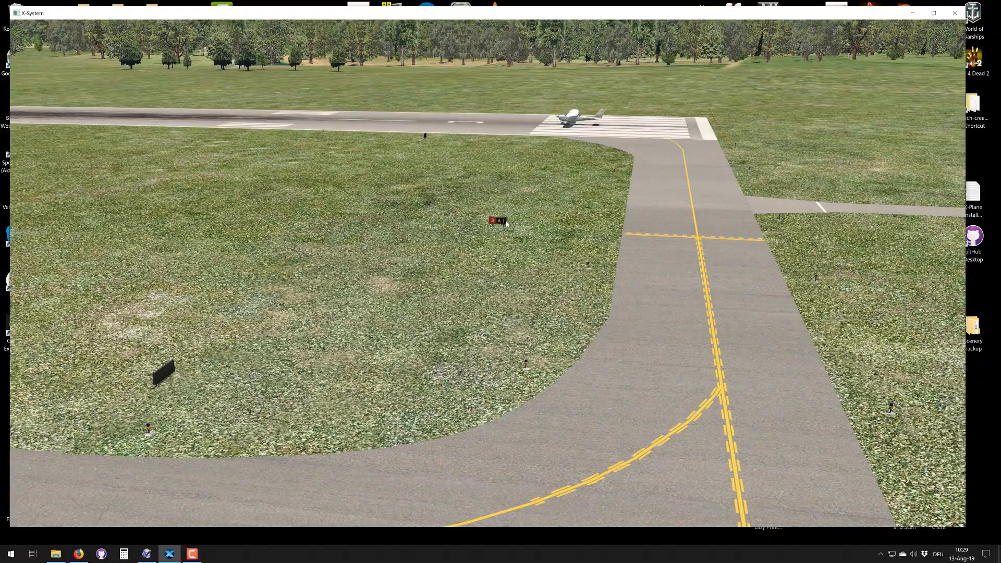
right_drag(507, 224, 195, 222)
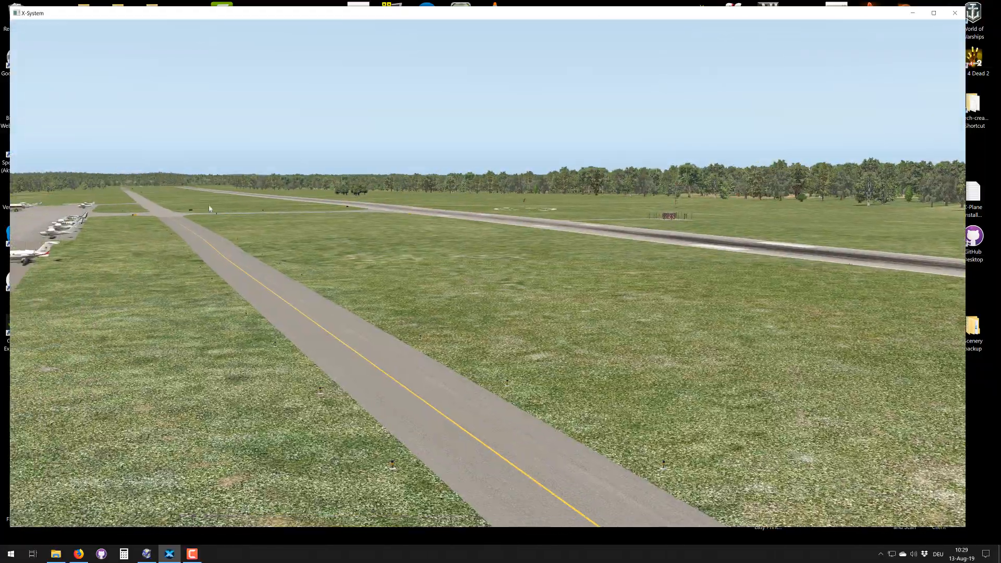
Step: Follow the taxiway to the apron area and examine the brick building with its roadside car parking
right_drag(453, 279, 371, 275)
key(Right)
right_drag(424, 292, 35, 372)
key(Left)
key(Up)
key(Left)
key(Right)
right_drag(228, 373, 375, 352)
key(Left)
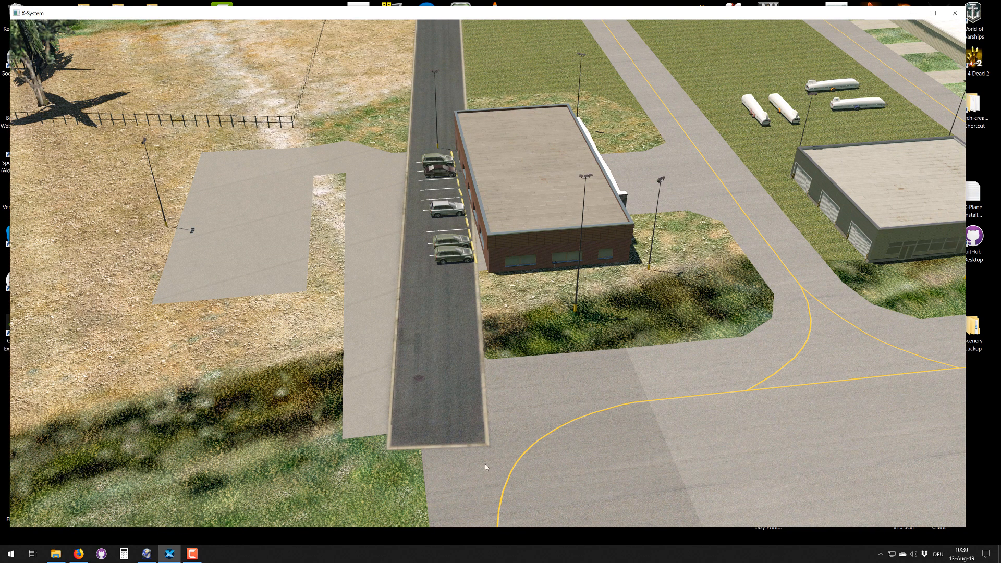
Step: Look along the airport road past the grass aircraft parking, and examine the brick building, parking lot and fuel tanks from above
right_drag(448, 409, 433, 299)
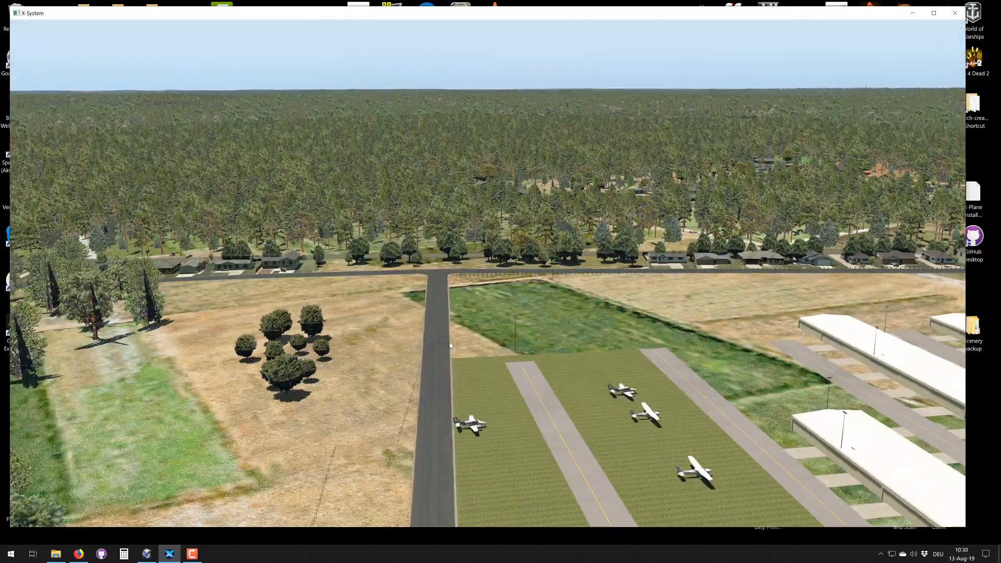
key(Up)
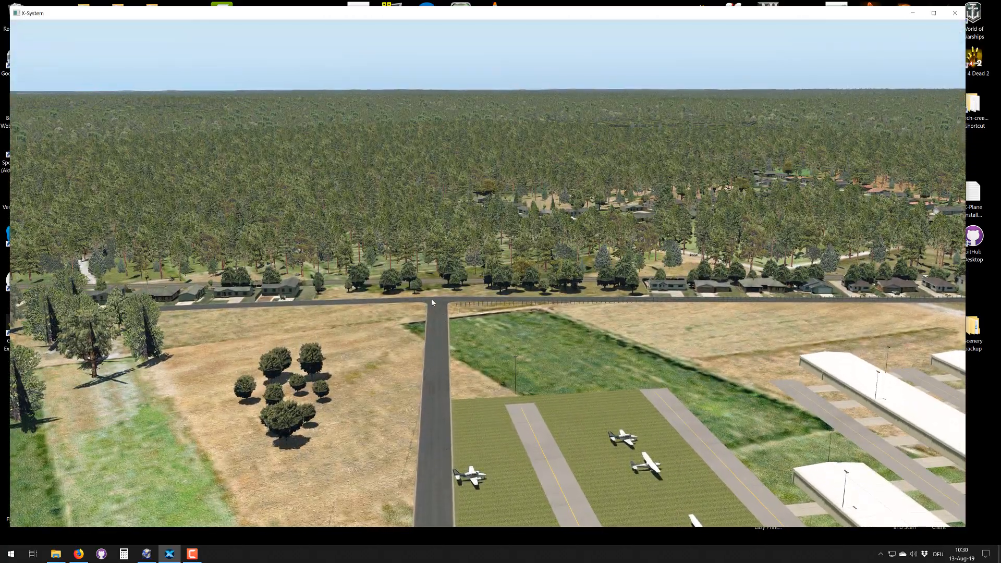
right_drag(458, 426, 451, 524)
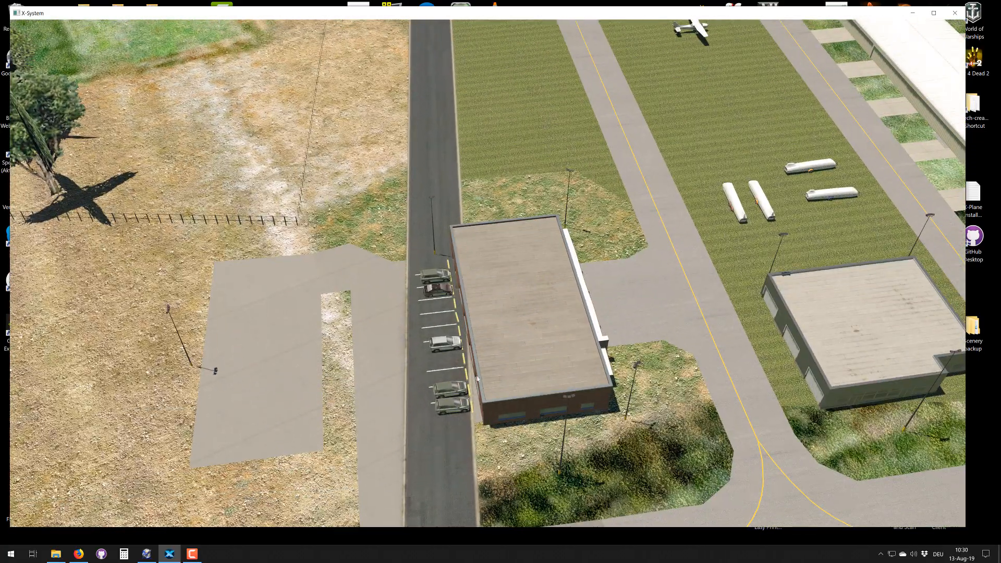
key(Right)
right_drag(614, 308, 496, 291)
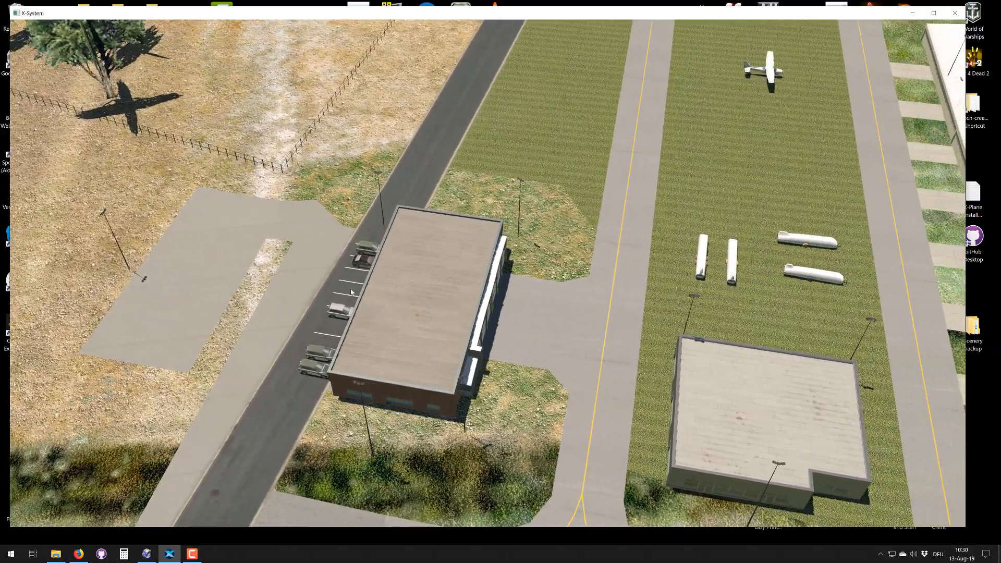
Step: Circle the brick building from above and examine its roadside parking bays, parked cars and lamp posts up close
key(Left)
right_drag(351, 289, 505, 294)
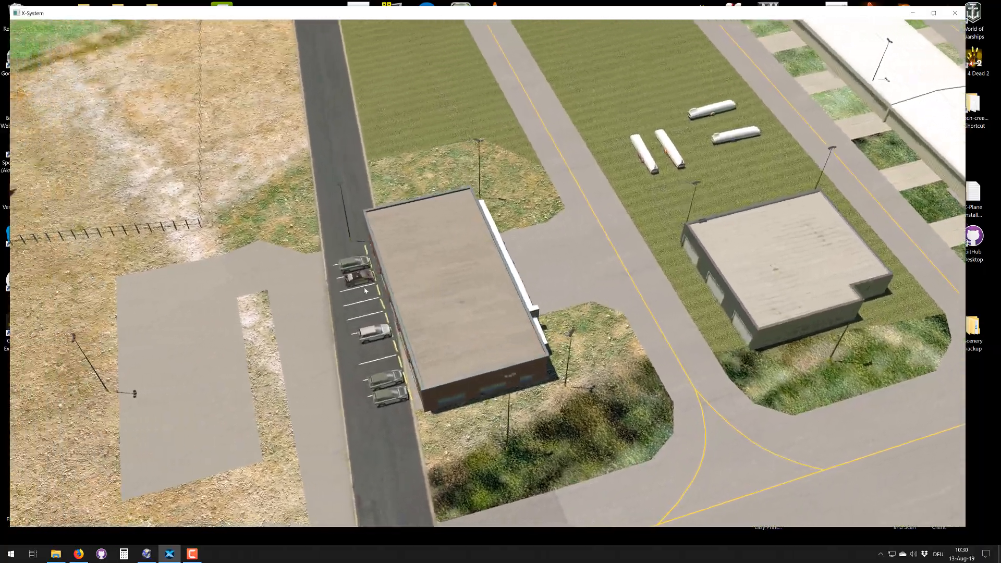
right_drag(364, 287, 441, 298)
scroll(440, 300, up, 6)
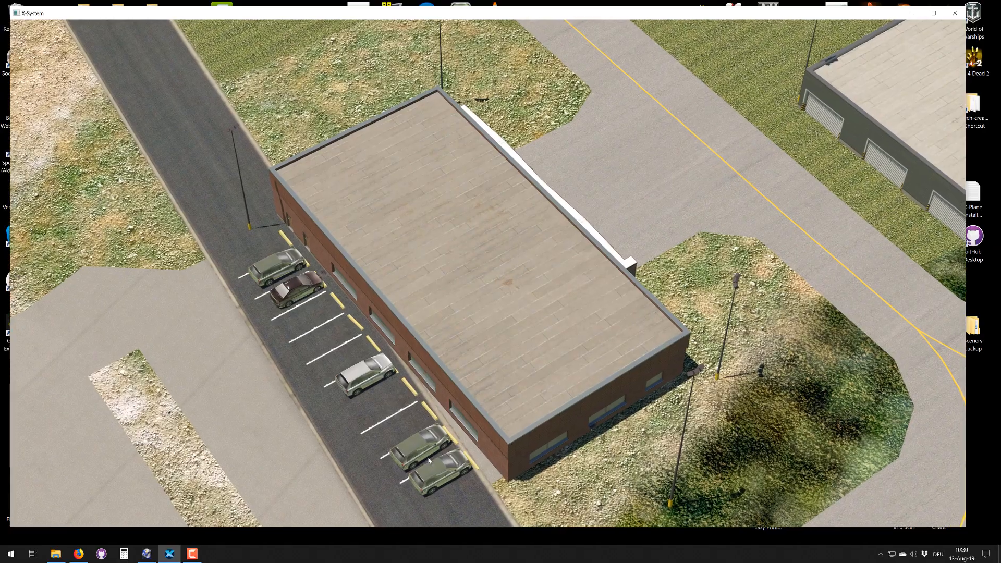
key(Left)
right_drag(277, 238, 579, 174)
key(Left)
right_drag(417, 210, 469, 226)
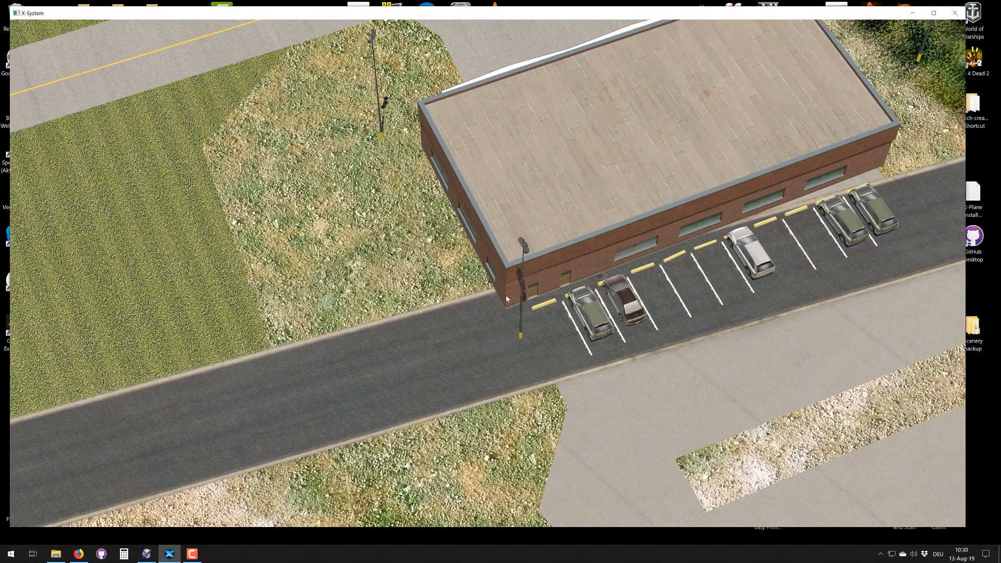
Step: Examine the brick building from farther back together with the adjoining road, the paved lot and the apron behind it
scroll(534, 334, down, 5)
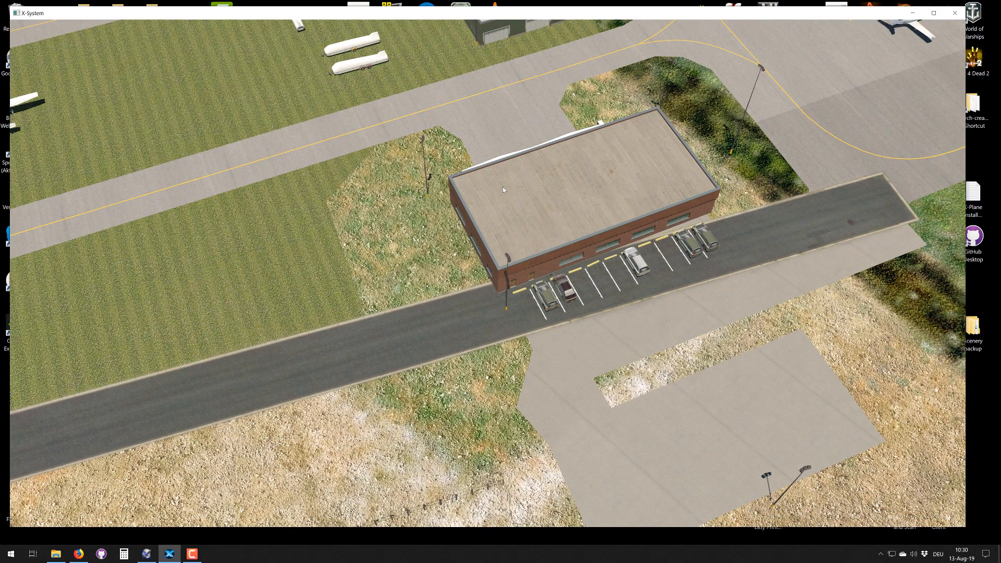
right_drag(538, 210, 525, 227)
key(Up)
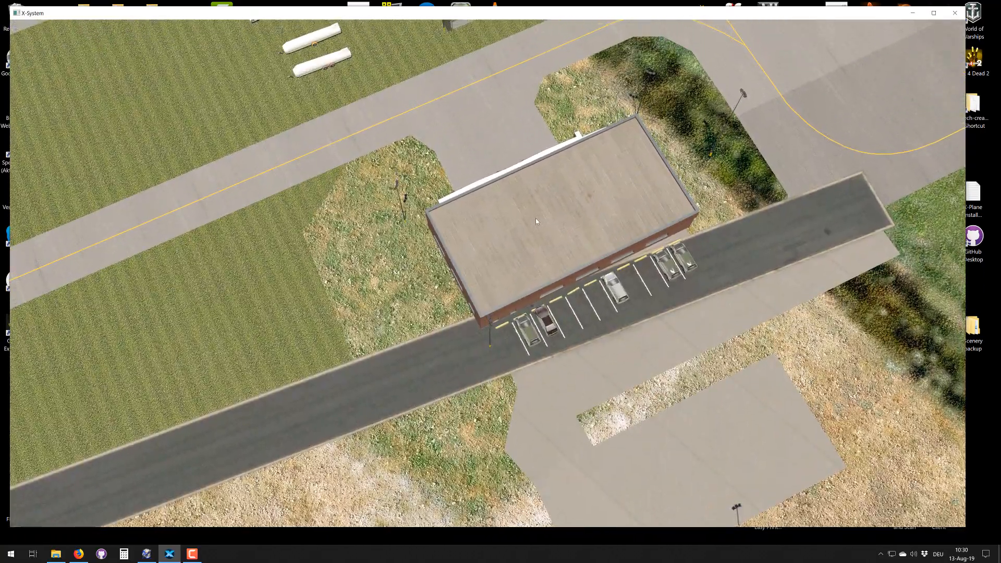
right_drag(468, 209, 616, 202)
key(Left)
key(Down)
key(Down)
key(Down)
key(Down)
key(Down)
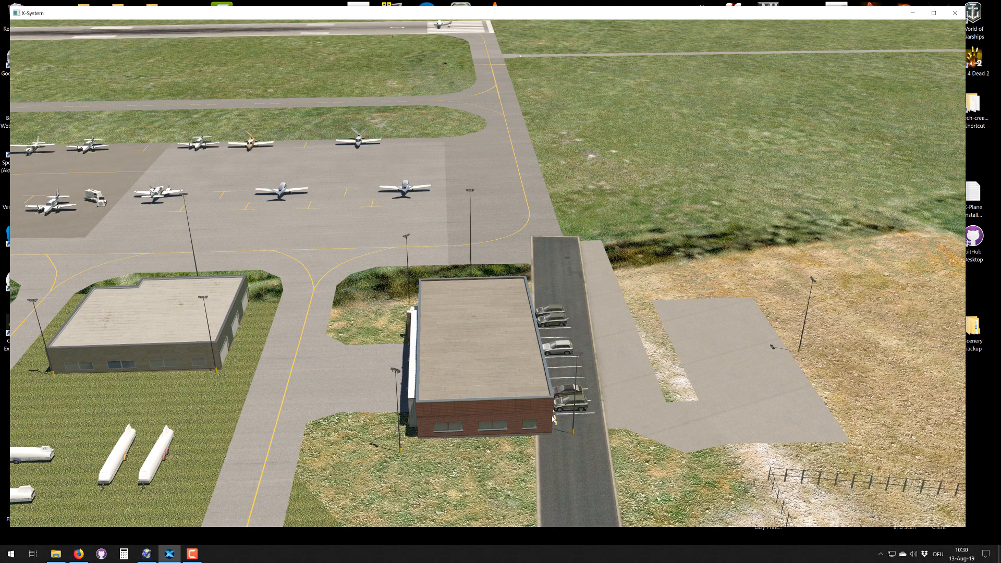
key(Down)
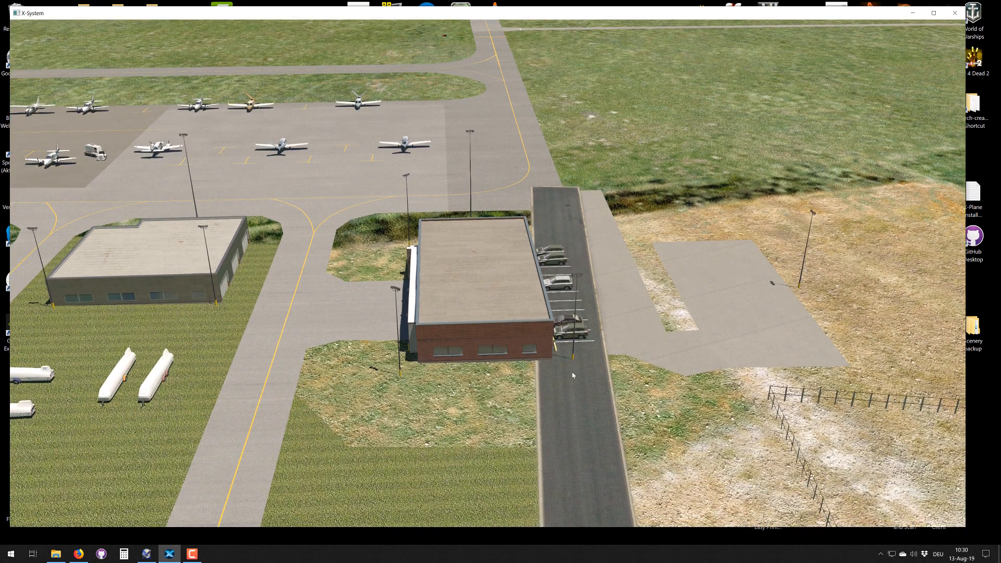
Step: Survey the apron, hangars and fuel tanks around the brick building, circling round to the road's apron end
key(Right)
right_drag(742, 377, 554, 384)
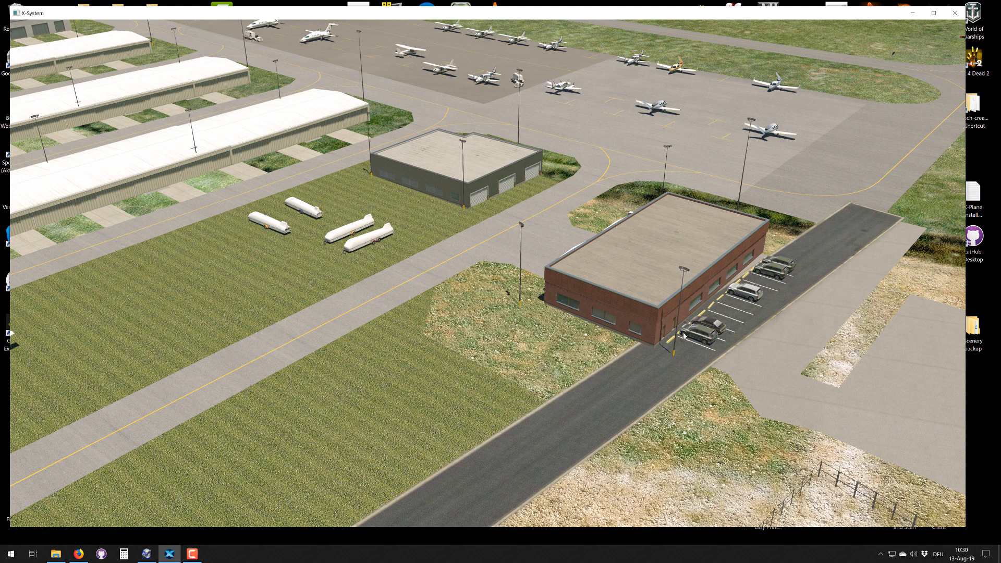
right_drag(683, 335, 689, 287)
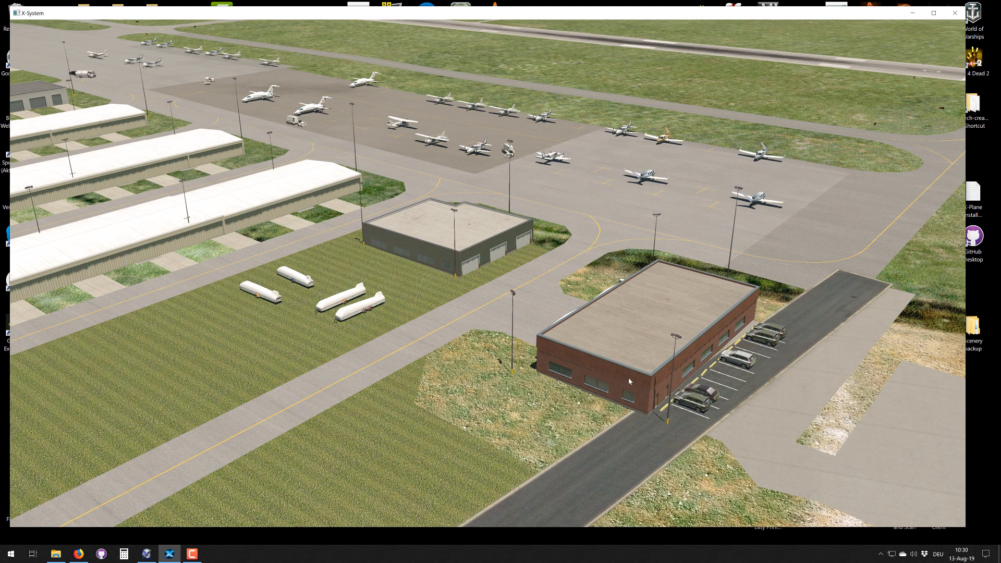
right_drag(629, 378, 669, 373)
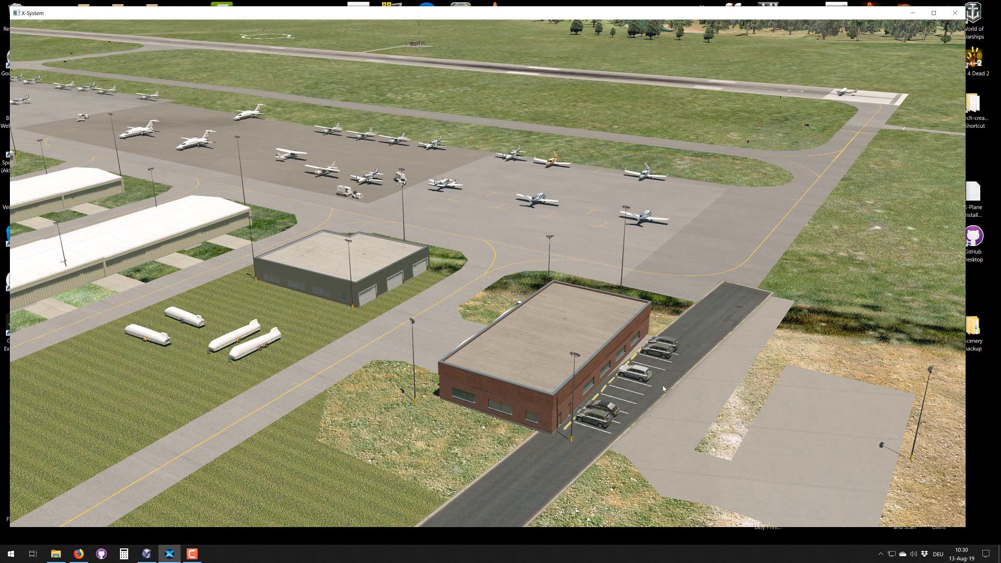
key(Right)
right_drag(663, 389, 428, 334)
key(Right)
right_drag(679, 336, 383, 318)
key(Right)
key(Right)
key(Down)
key(Left)
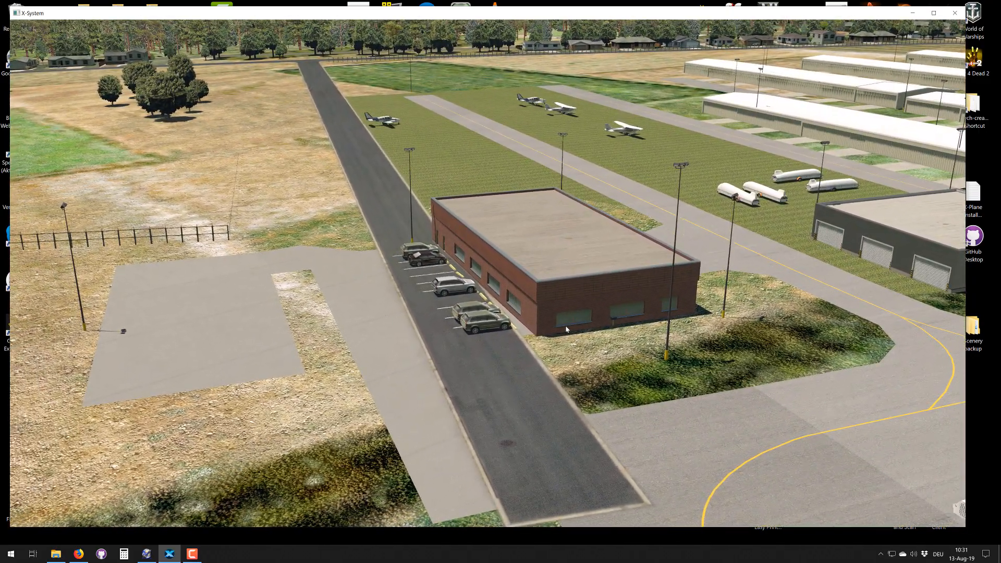
Step: Follow the service vehicles around the paved lot and the road end beside the brick building
key(Up)
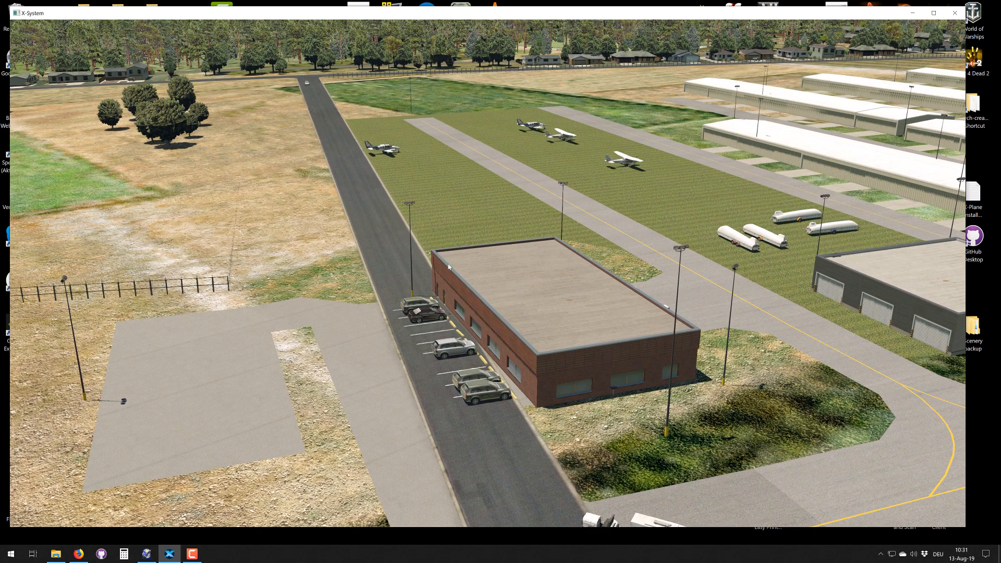
right_drag(435, 357, 449, 382)
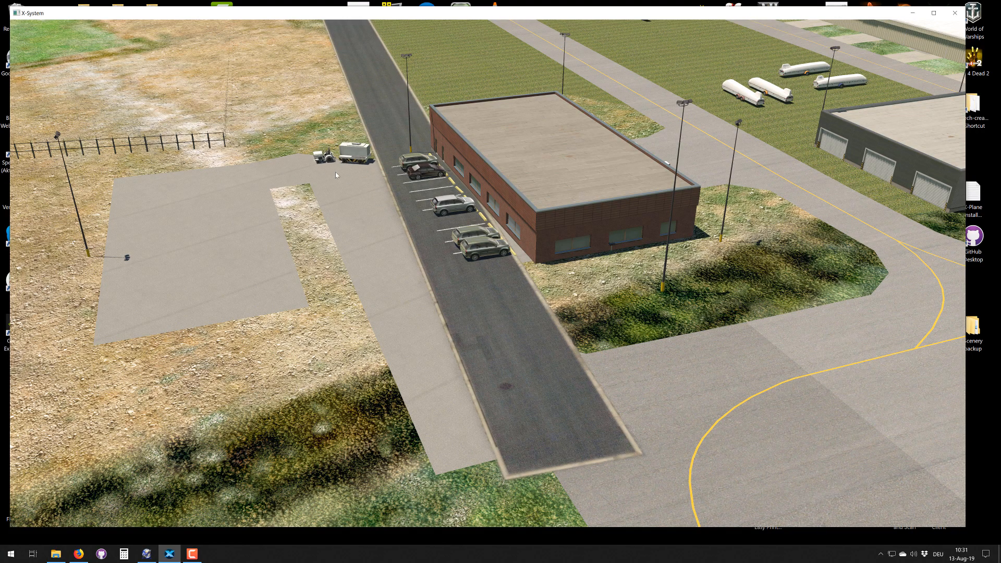
key(Left)
right_drag(289, 179, 609, 232)
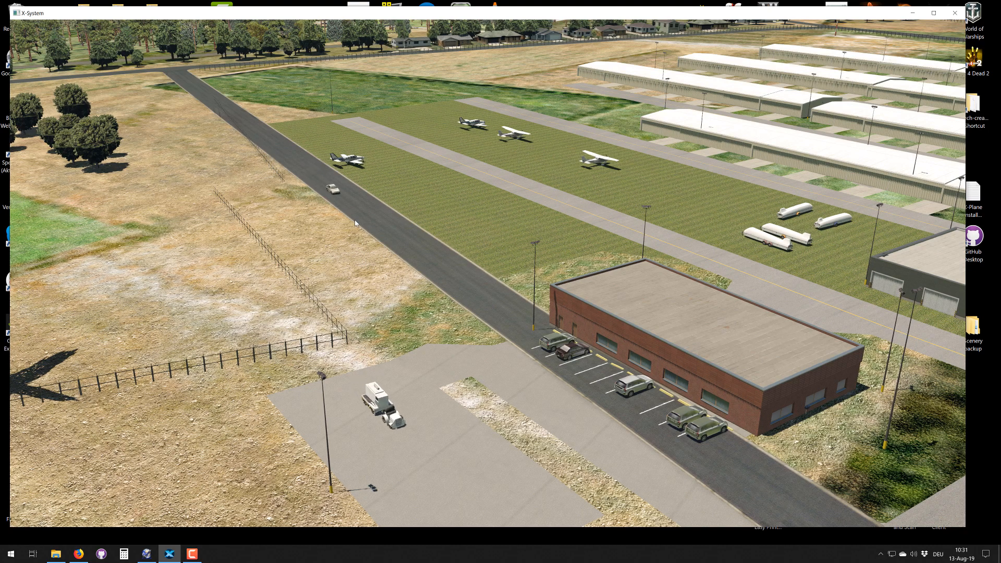
right_drag(356, 220, 394, 256)
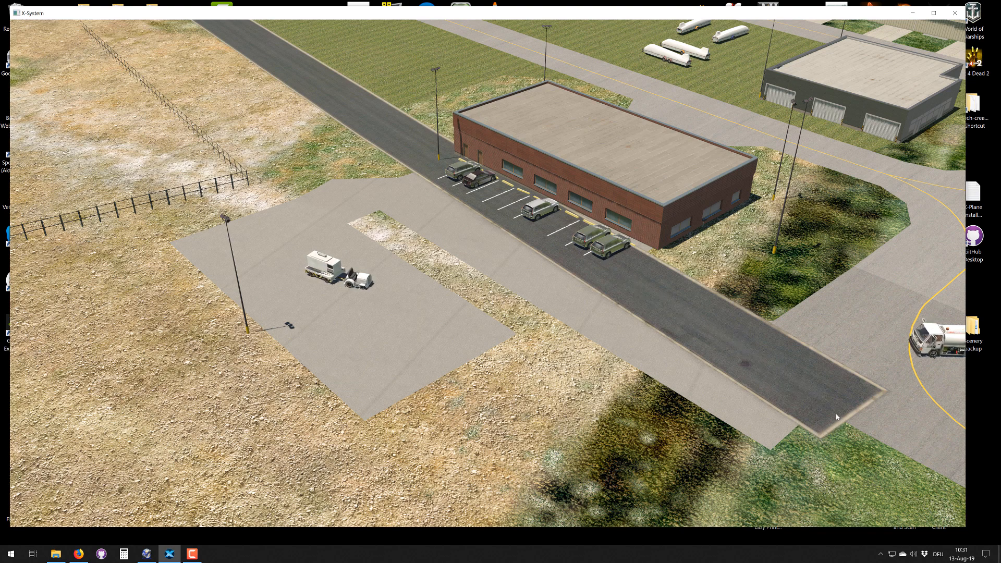
right_drag(832, 405, 901, 400)
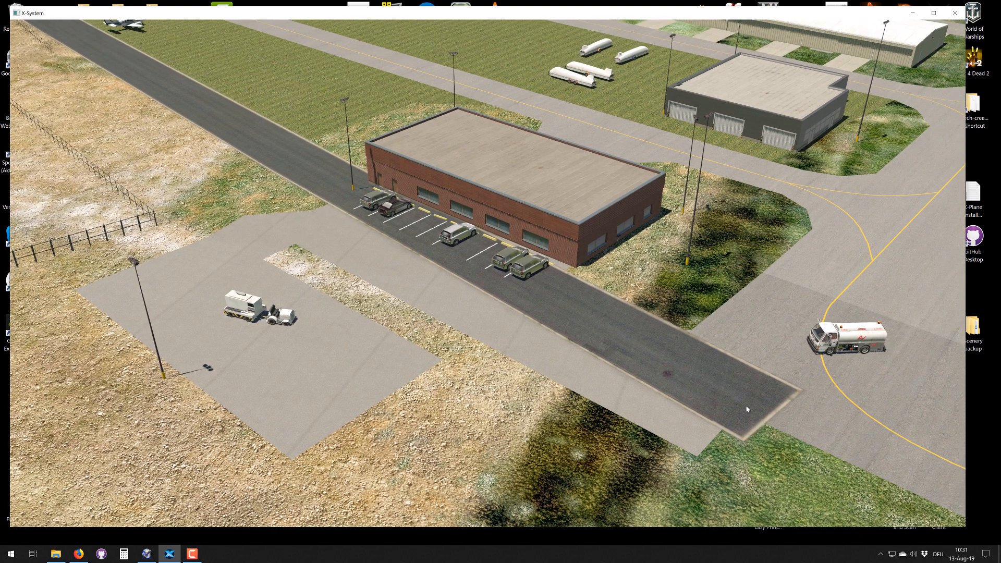
right_drag(698, 370, 695, 419)
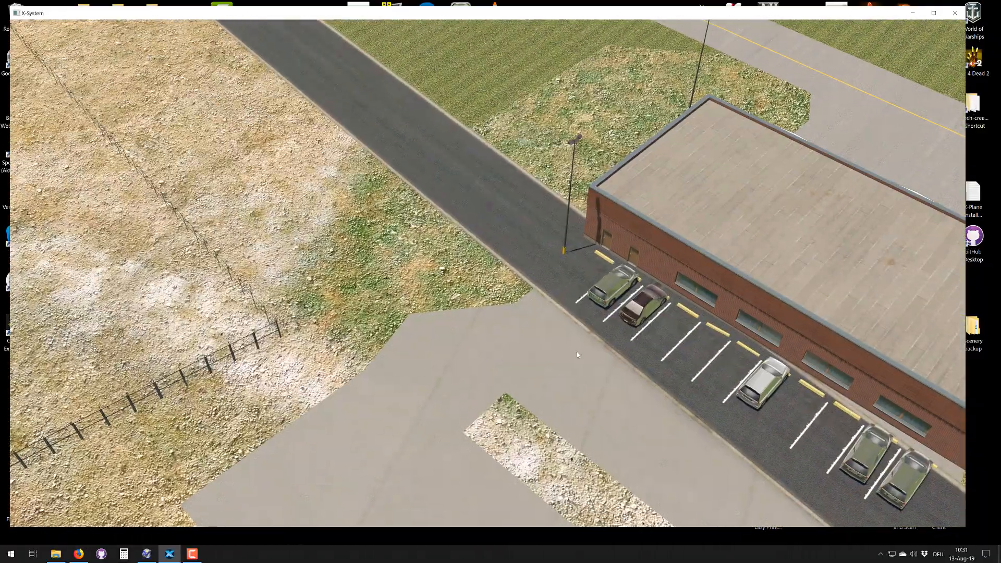
Step: Look down the airport road and inspect the distant junction and the railway in front of the forest up close
right_drag(577, 355, 439, 346)
key(Right)
key(Right)
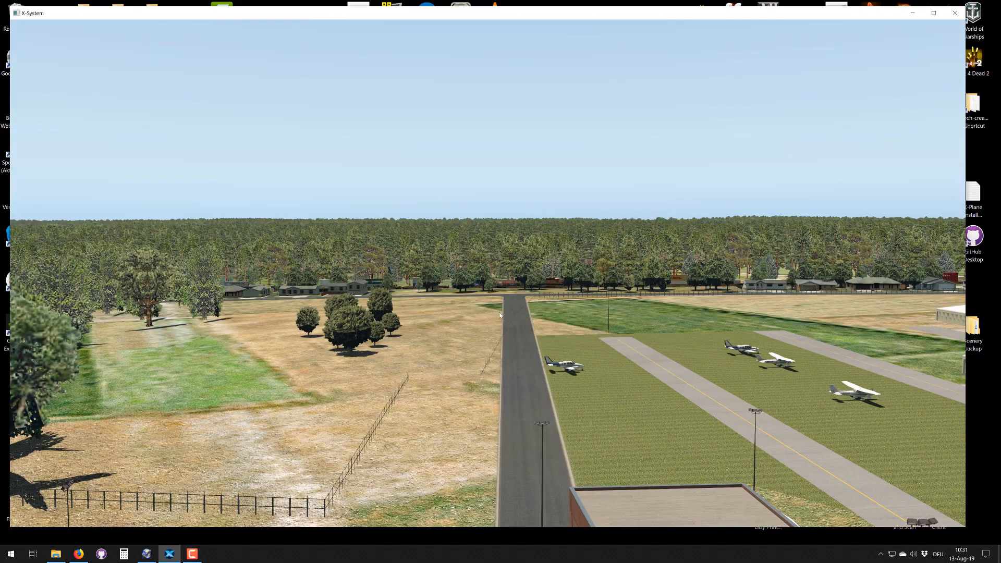
key(Left)
scroll(565, 350, up, 5)
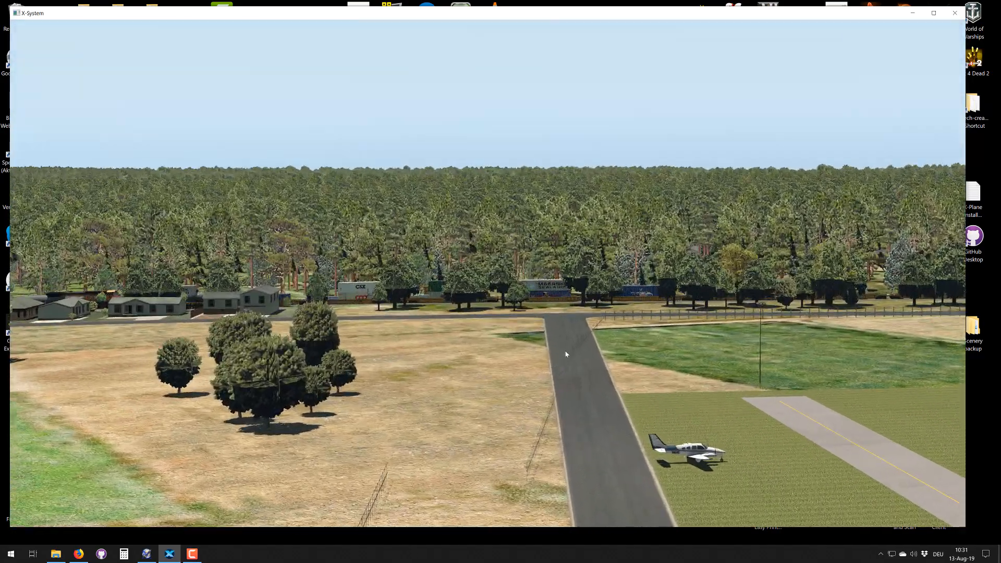
right_drag(565, 354, 574, 371)
scroll(574, 370, up, 5)
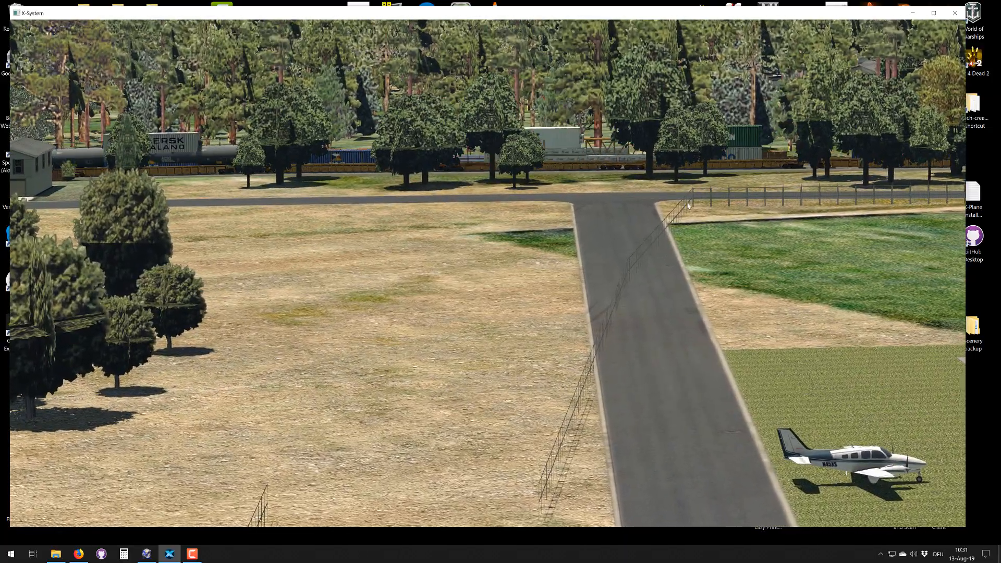
scroll(602, 335, down, 5)
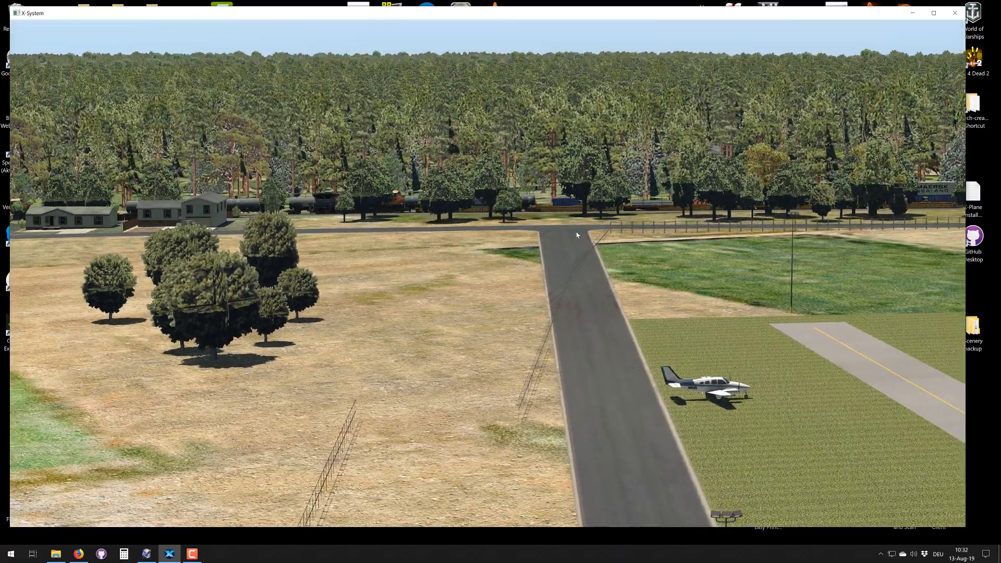
Step: Compare the airport road, its fence line and the grass aircraft parking from nearer and farther viewpoints above the brick building
key(Down)
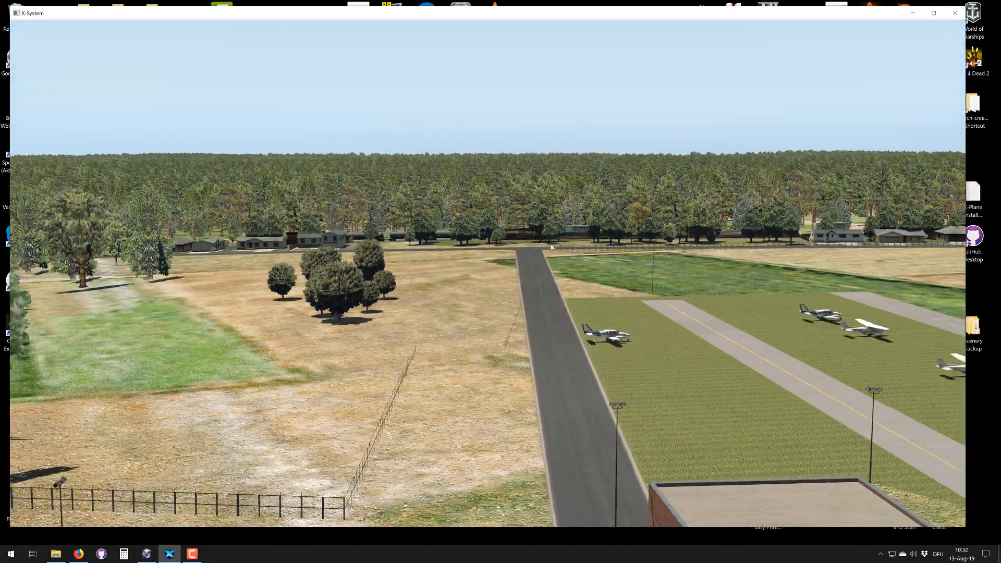
key(Up)
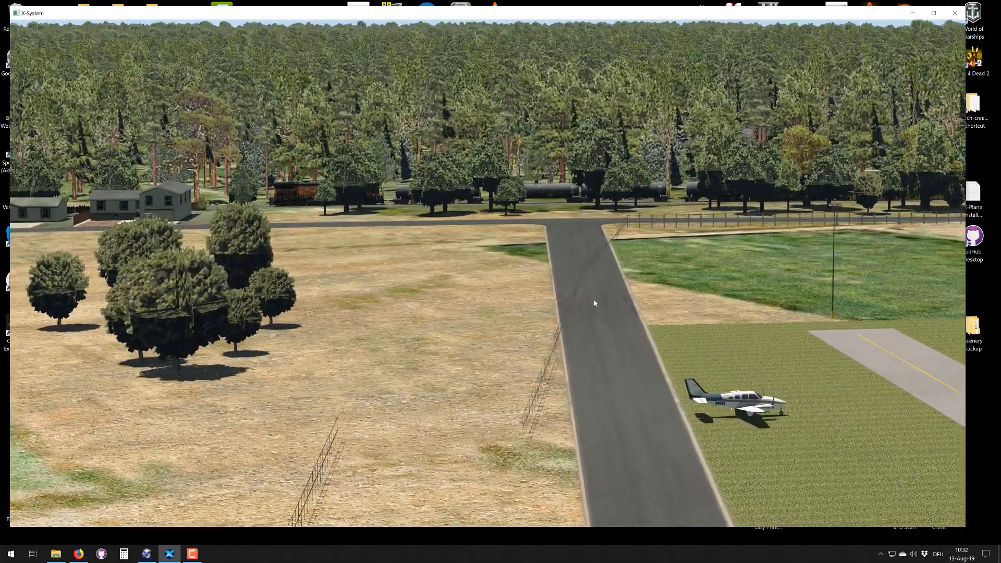
key(Down)
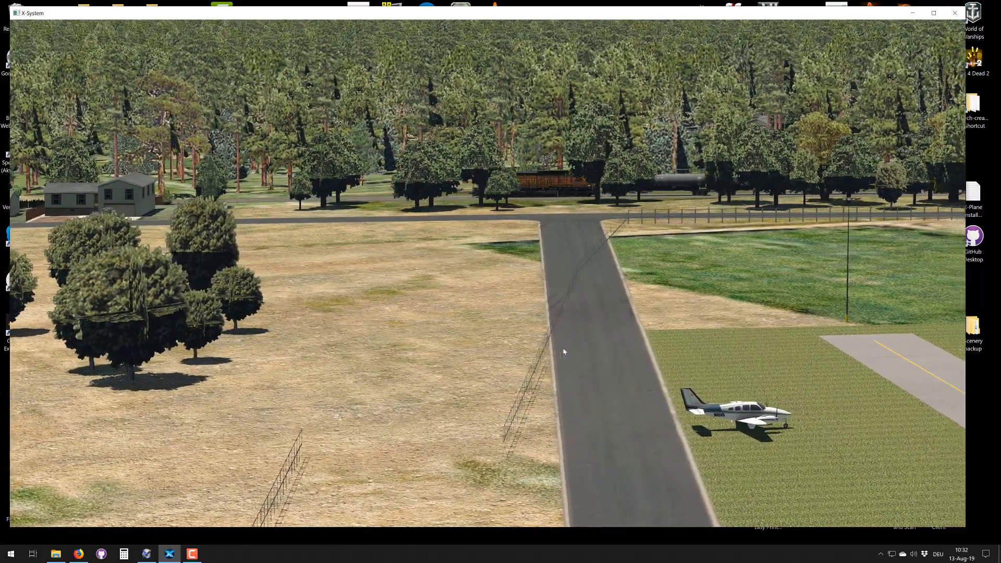
key(Down)
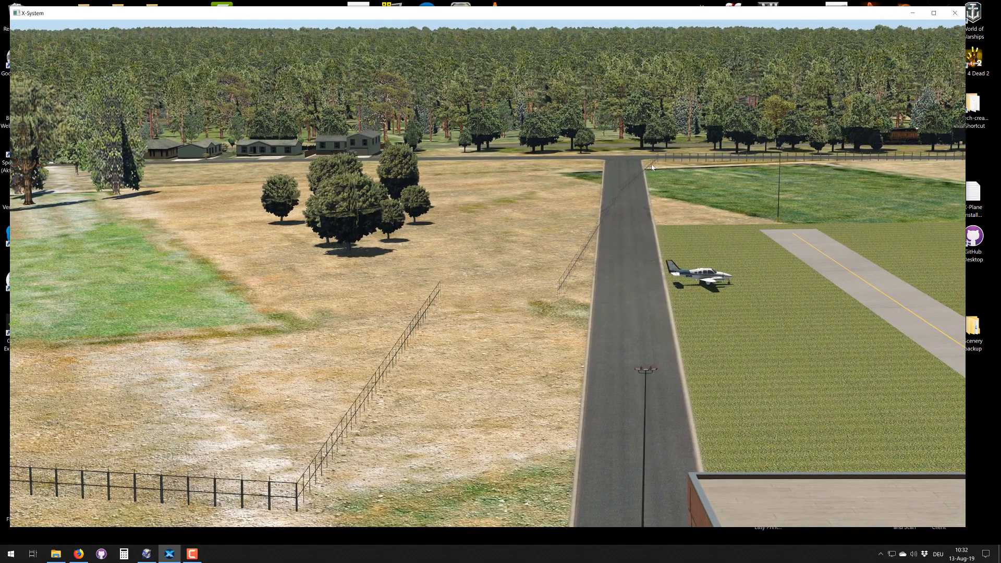
key(Right)
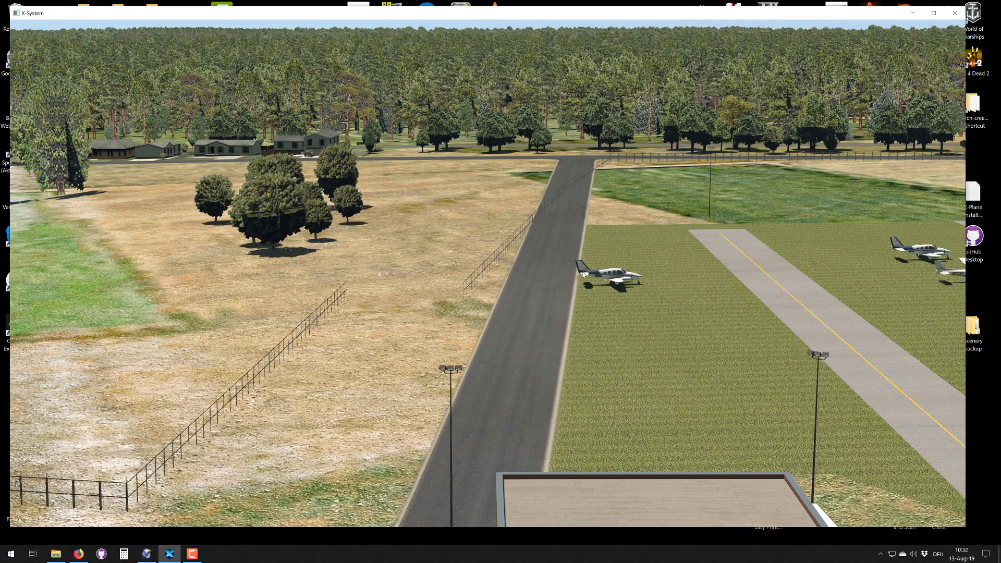
key(Up)
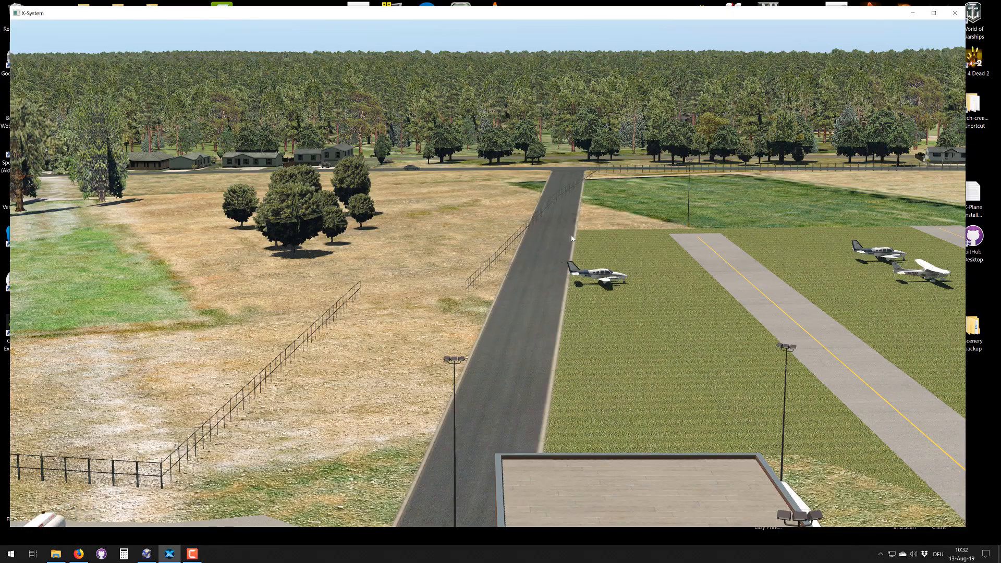
key(Left)
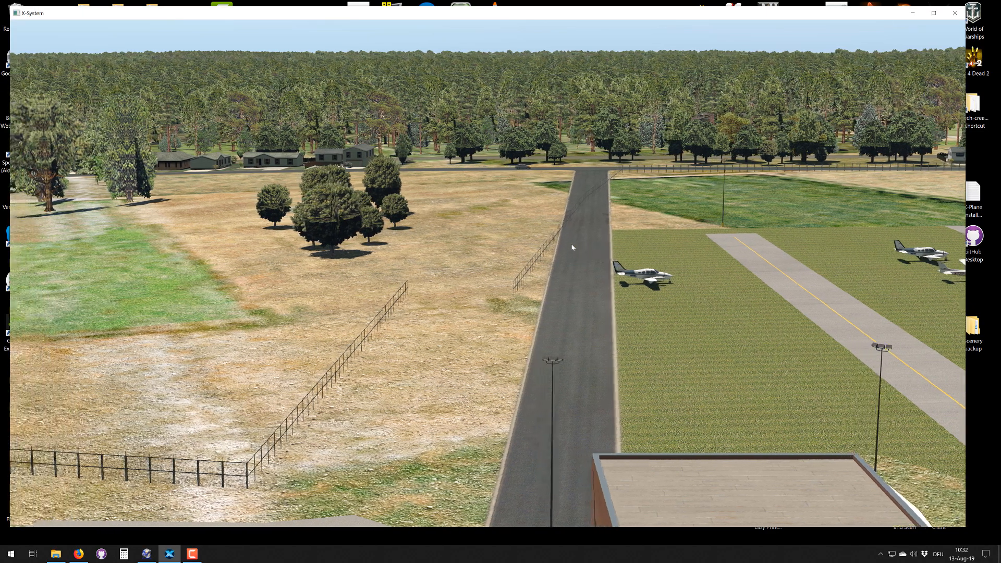
Step: Examine the road's apron end and the service vehicles on the paved lot, then the whole road from higher up
right_drag(572, 248, 585, 270)
scroll(593, 253, down, 4)
scroll(593, 254, down, 1)
key(Down)
key(Right)
key(Down)
key(Left)
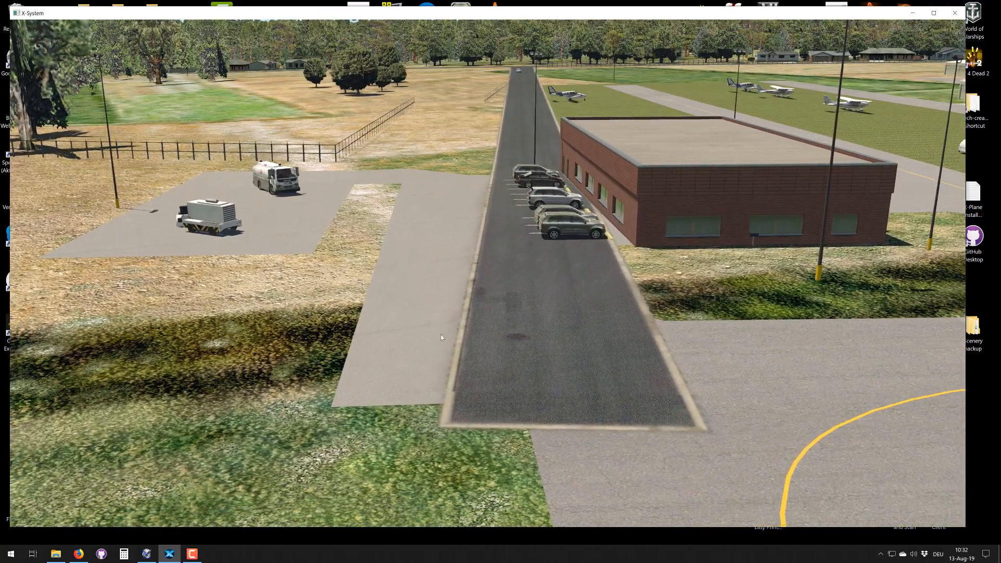
key(Up)
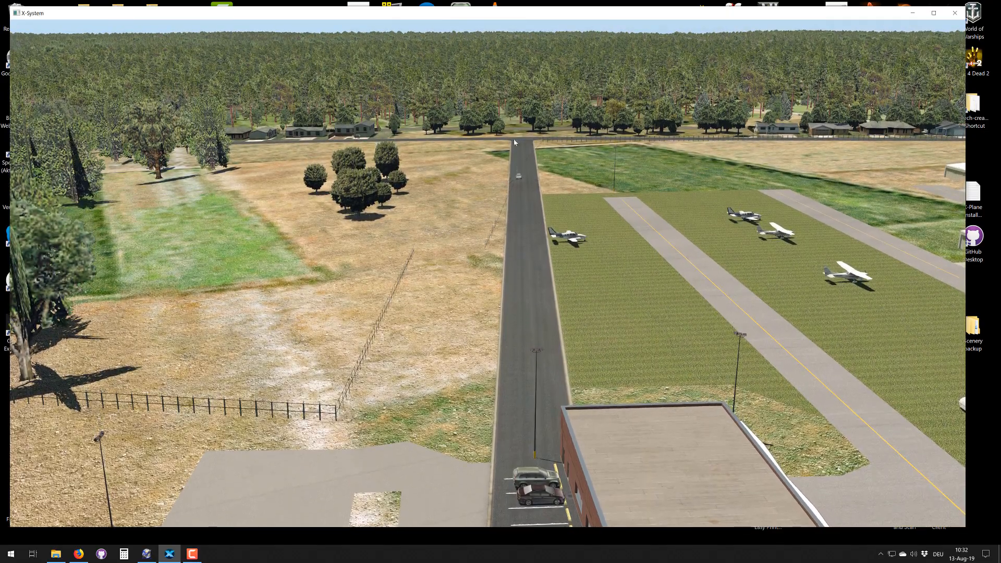
key(Left)
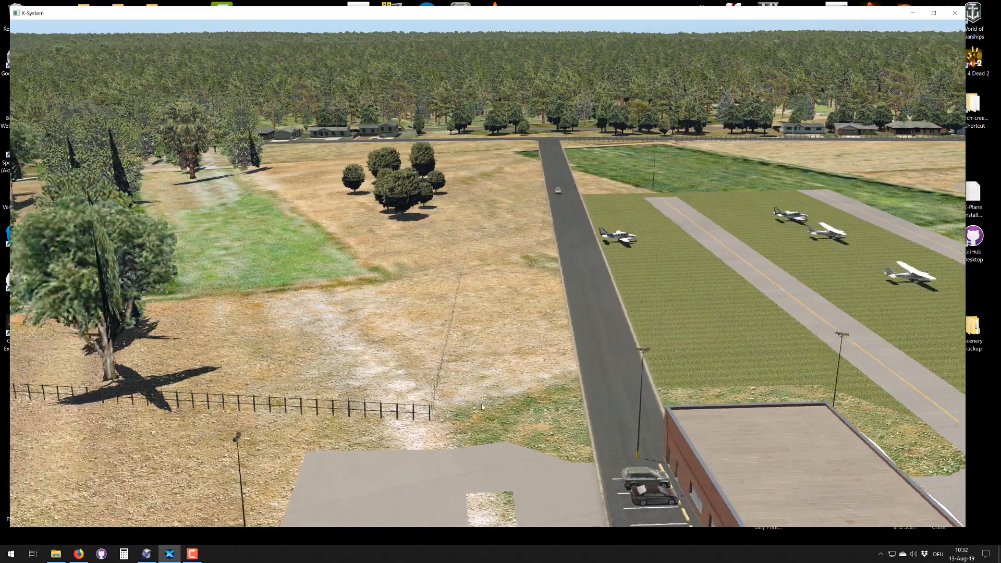
Step: Swing around the brick building to survey the hangar rows, fuel tanks, grass parking and aircraft apron
right_drag(431, 437, 651, 452)
key(Left)
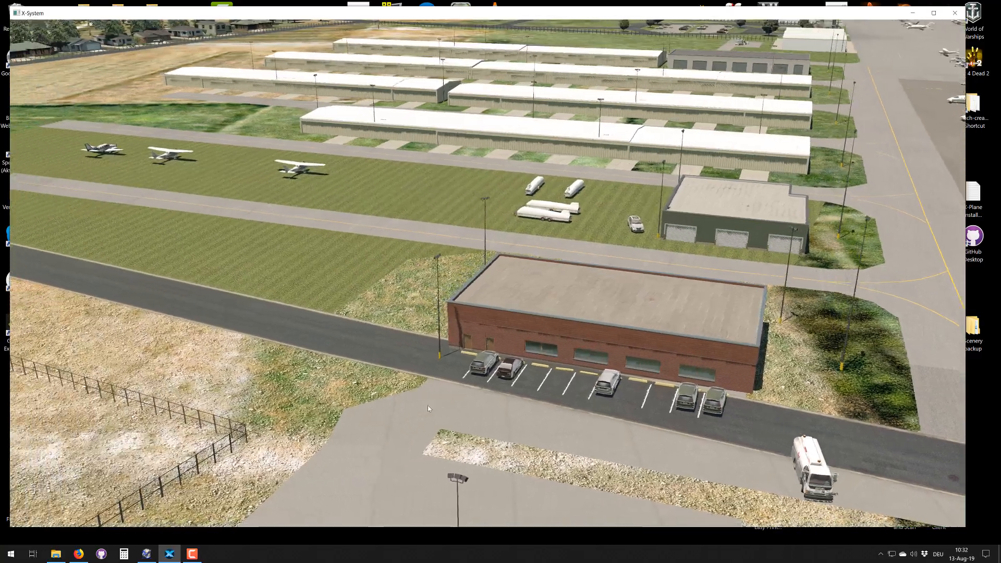
right_drag(427, 405, 554, 402)
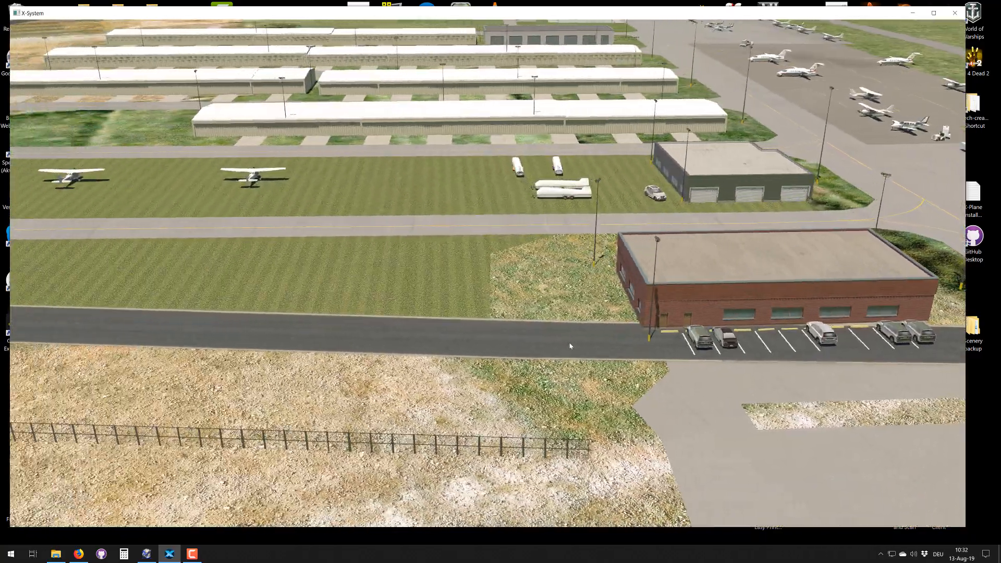
right_drag(570, 346, 702, 327)
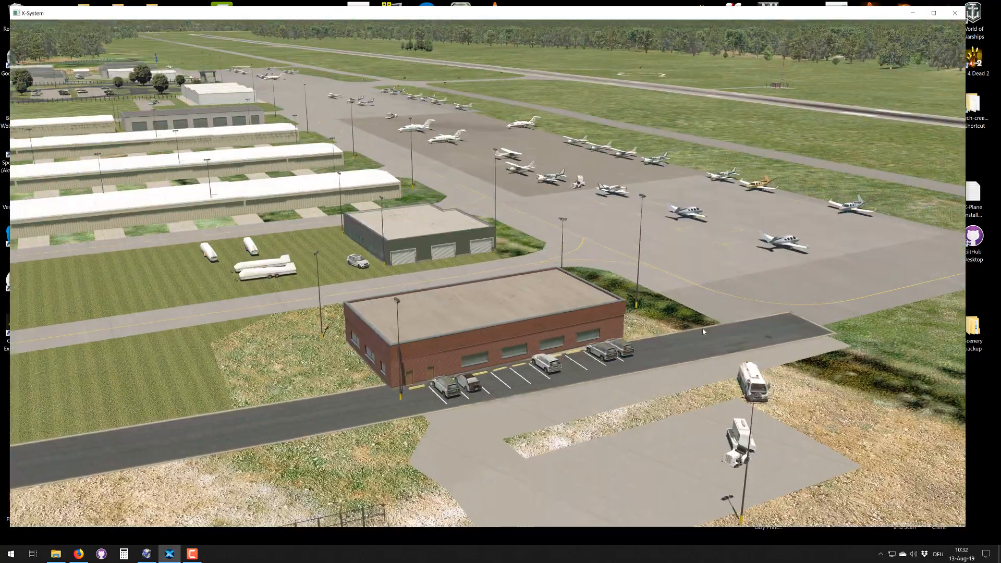
key(Left)
key(Up)
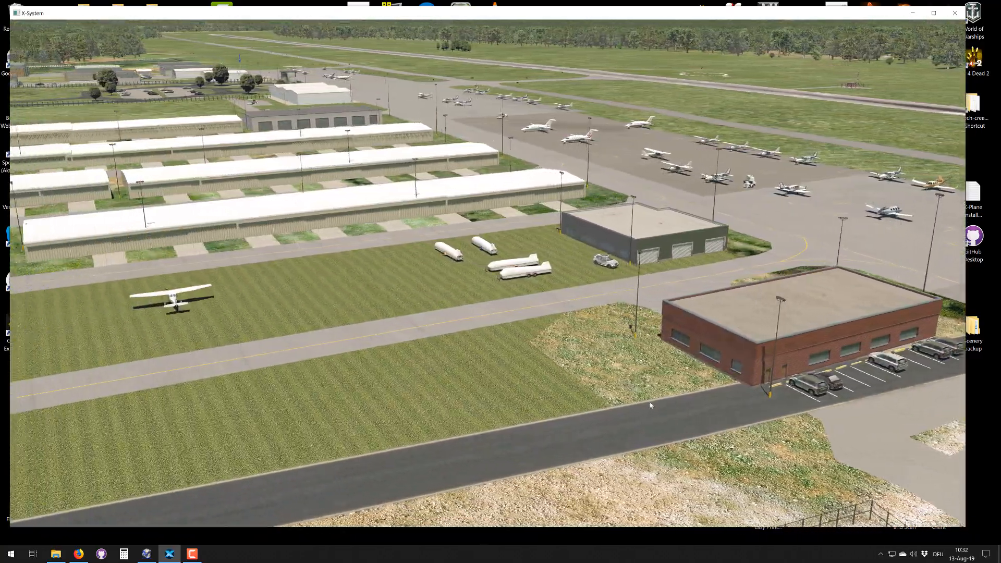
Step: Survey the light aircraft on the grass parking, the hangar rows behind it and the dry field beside the residential road
right_drag(611, 386, 426, 408)
key(Left)
key(Left)
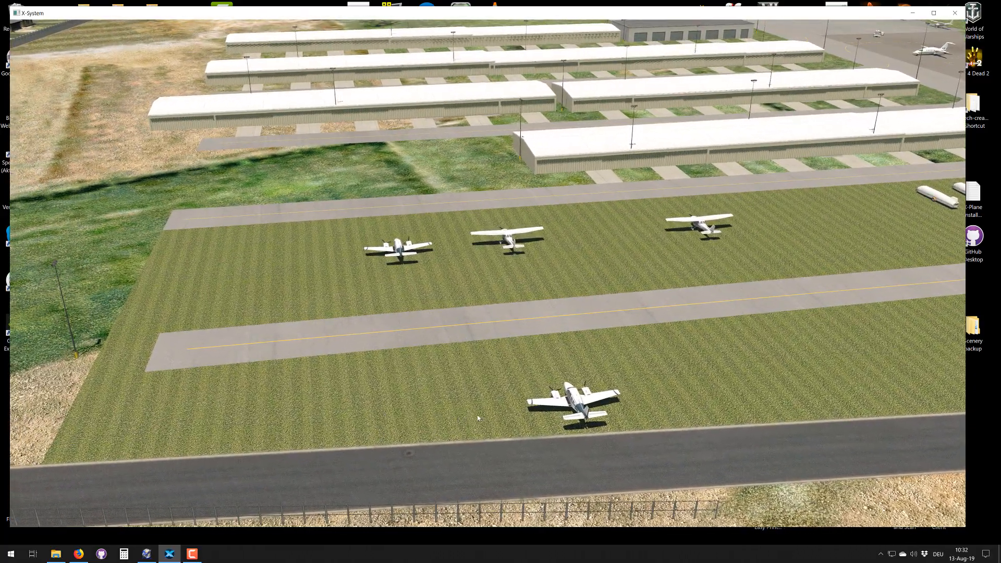
right_drag(372, 413, 501, 400)
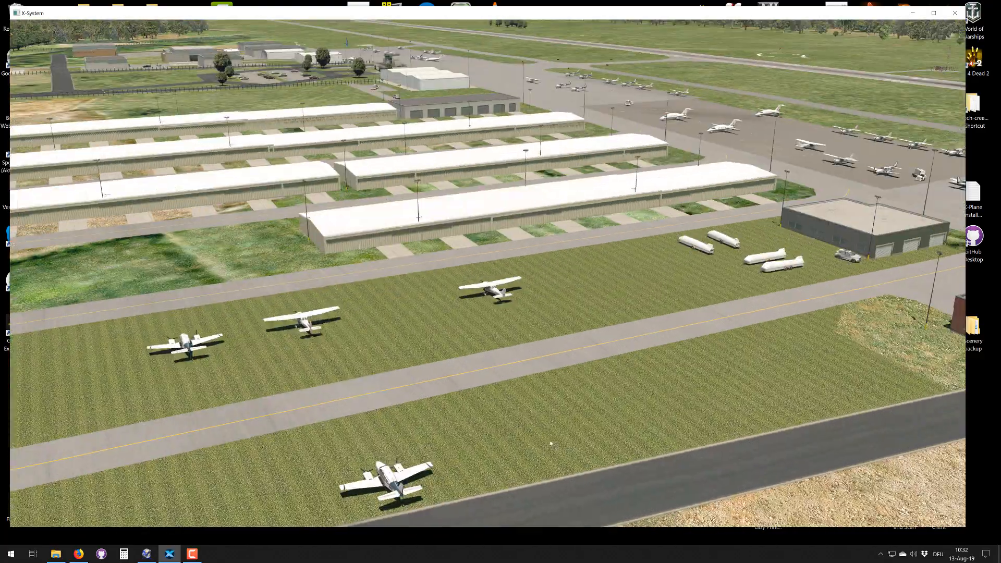
key(Left)
mouse_move(464, 461)
right_down()
mouse_move(370, 480)
mouse_move(584, 498)
mouse_move(453, 476)
right_up()
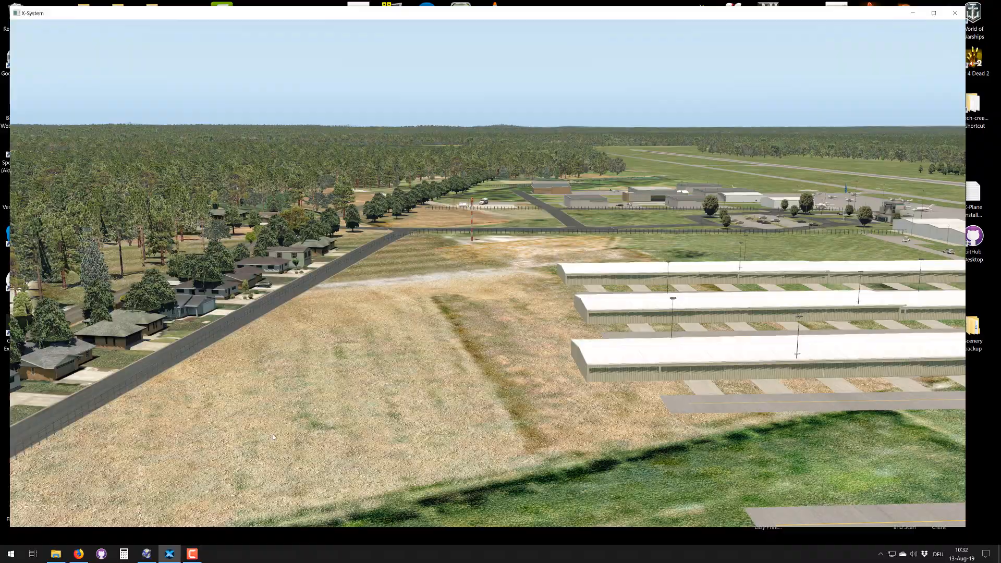
Step: Inspect the fence line along the residential road and the red-and-white mast, first from low down and then from higher up
key(Down)
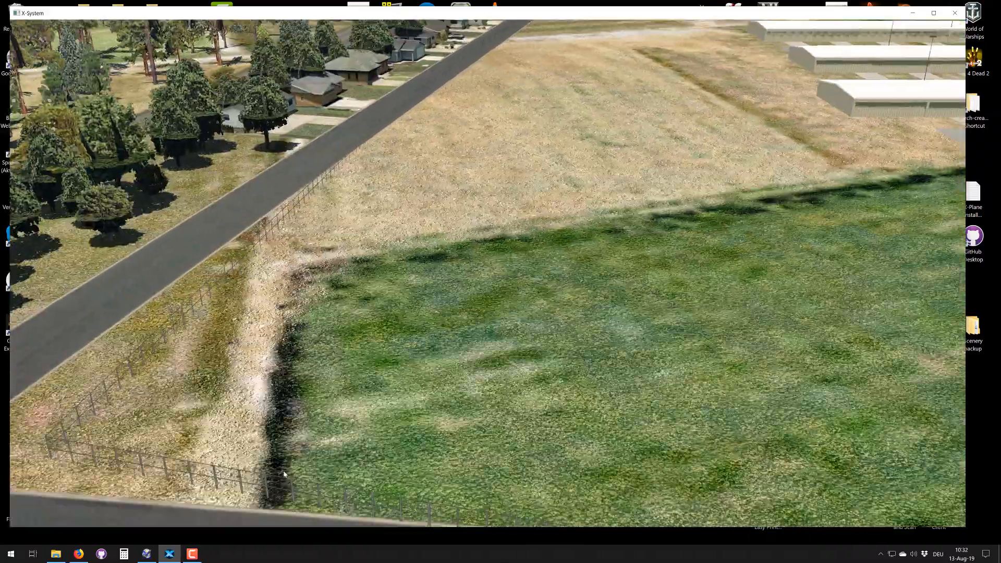
right_drag(284, 474, 303, 250)
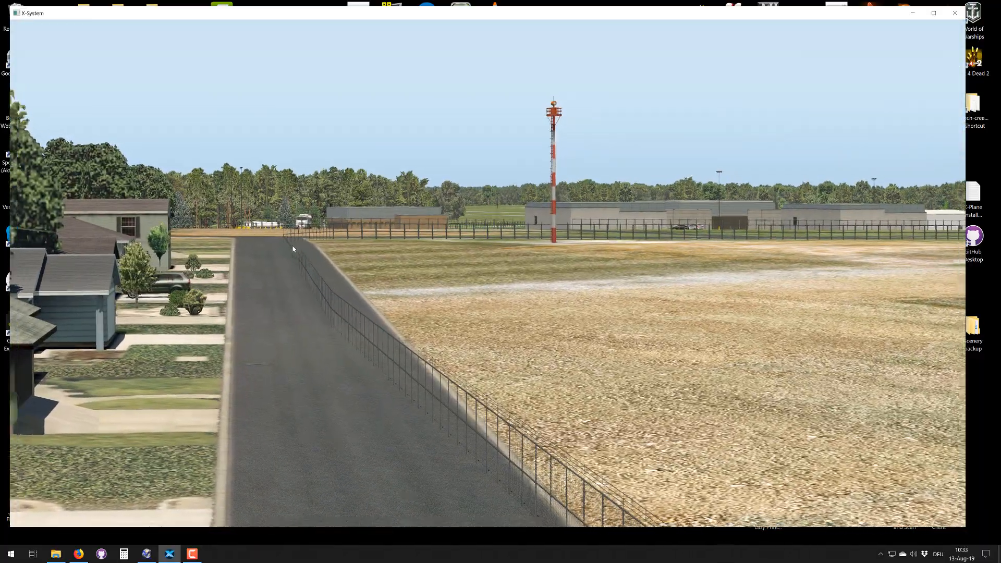
scroll(293, 249, down, 8)
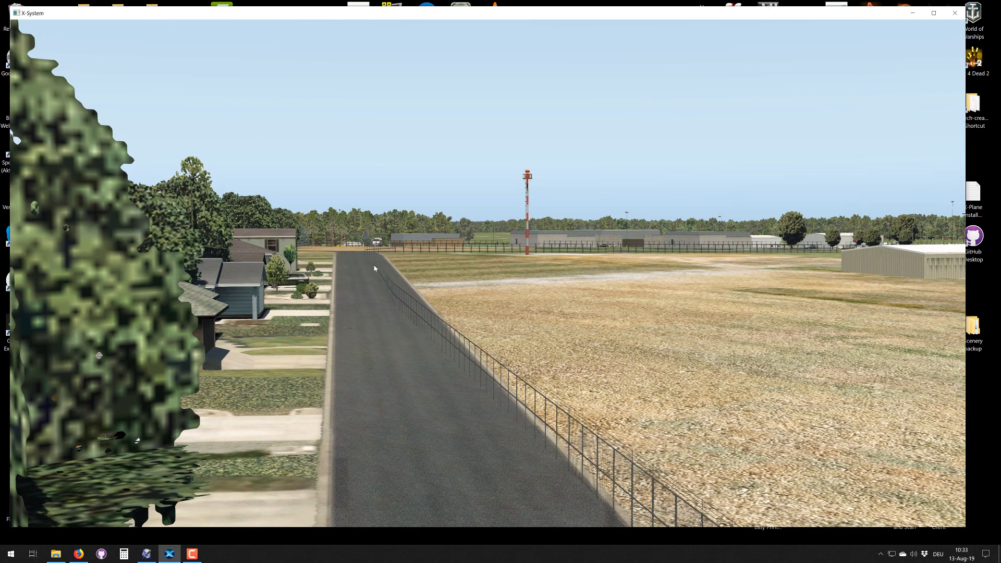
scroll(380, 313, down, 5)
key(Right)
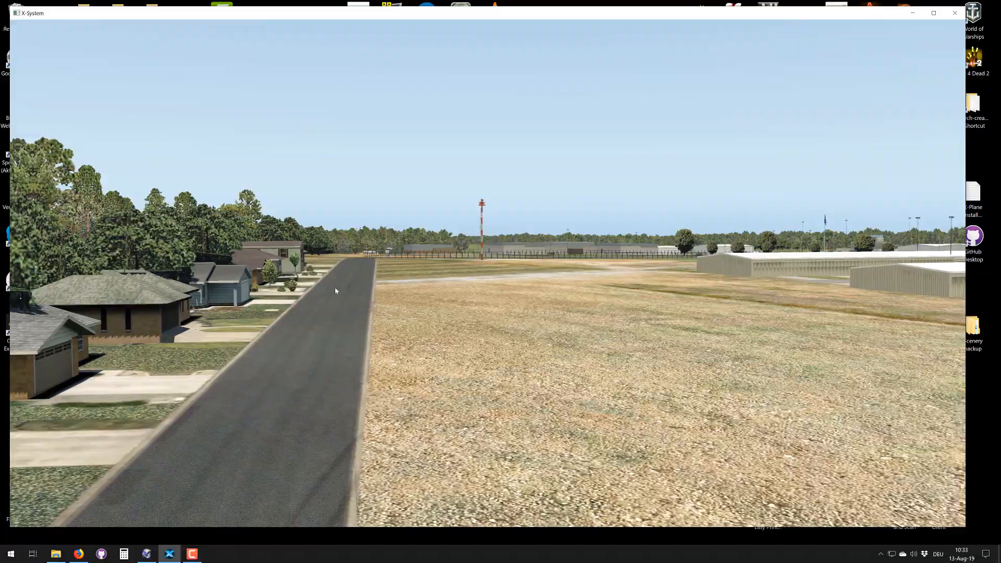
key(Up)
right_drag(344, 295, 341, 375)
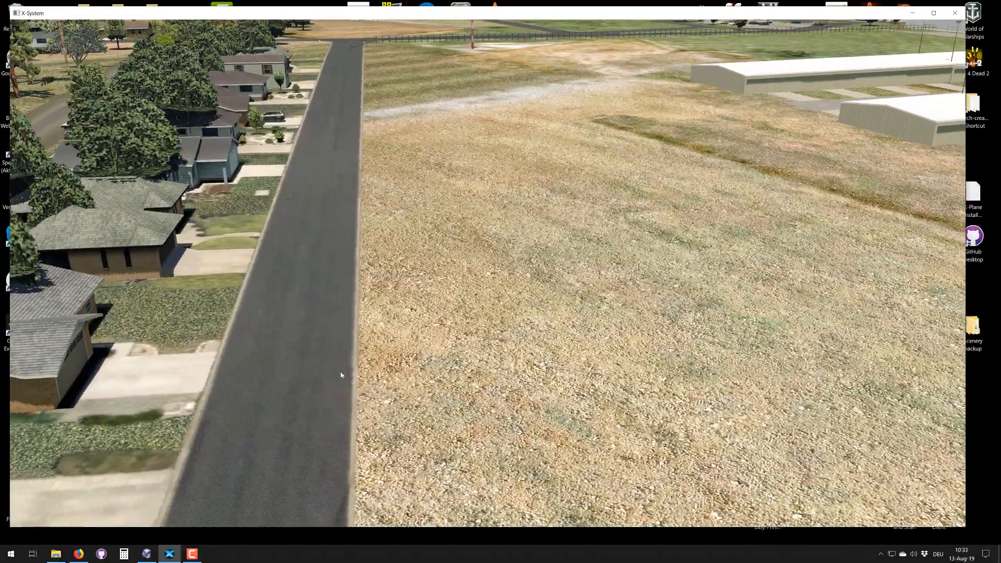
key(Down)
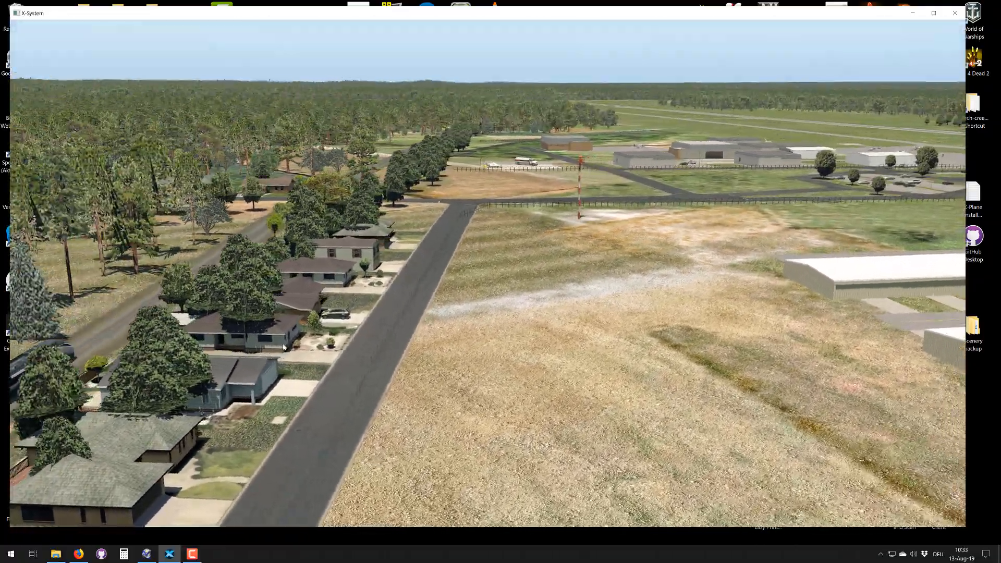
Step: Examine the houses, the train behind them and the fenced road junction from progressively closer viewpoints
key(Right)
right_drag(284, 347, 211, 391)
right_drag(527, 155, 575, 139)
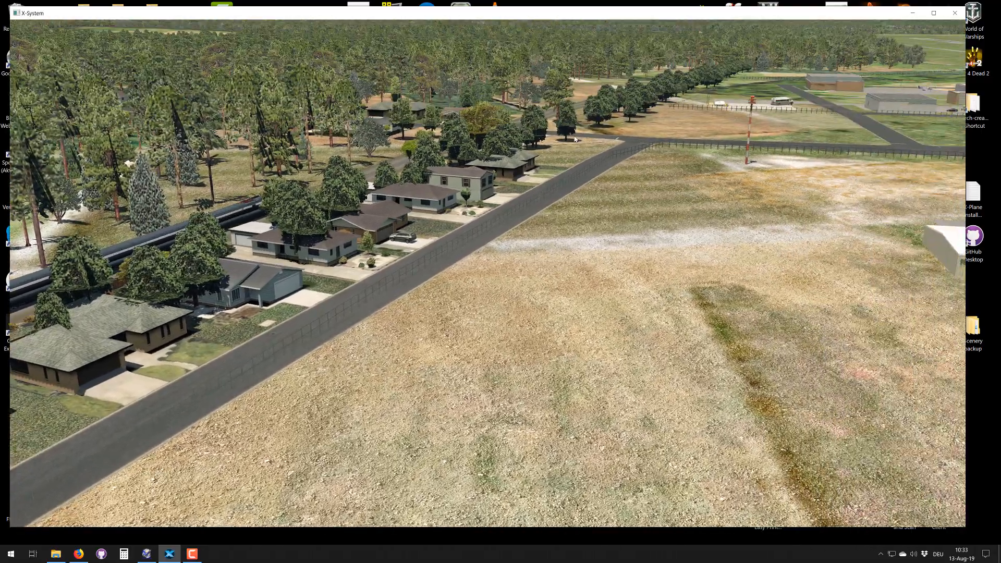
key(Up)
scroll(816, 215, up, 8)
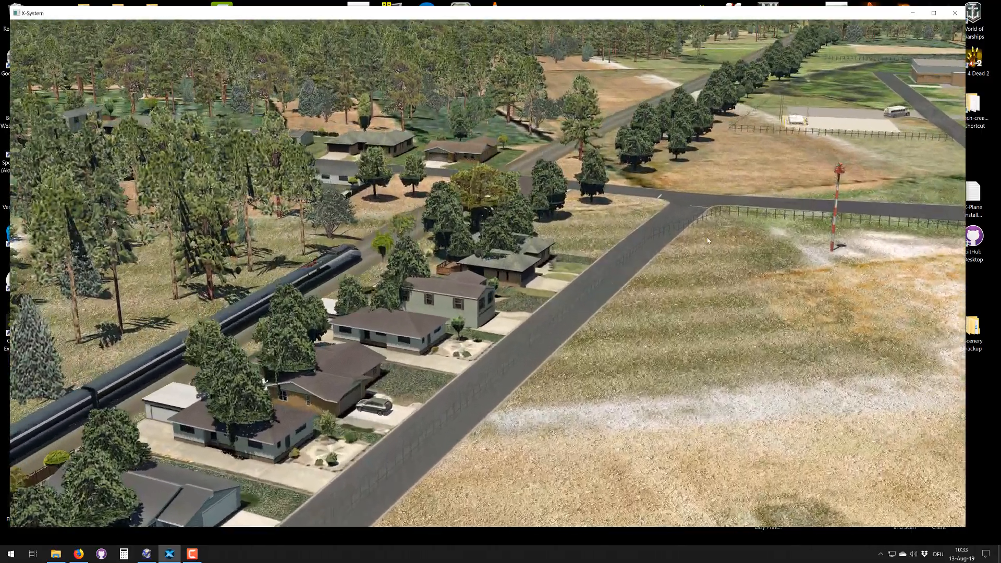
scroll(815, 215, up, 1)
right_drag(816, 137, 869, 147)
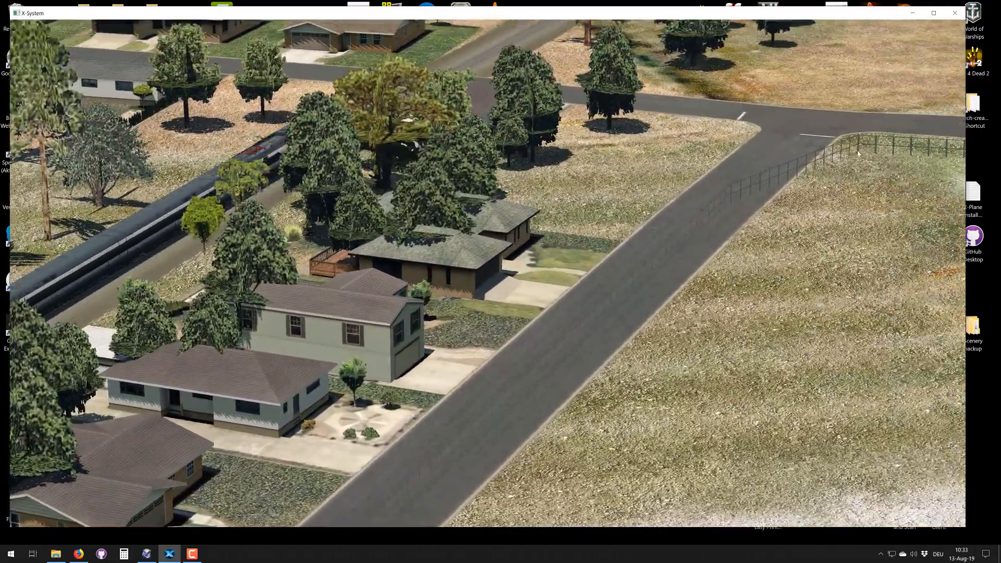
Step: View the airport entrance junction, access roads and hangar area from high above the red-and-white mast
scroll(859, 147, down, 8)
right_drag(443, 193, 744, 212)
scroll(368, 357, up, 6)
key(Up)
key(Right)
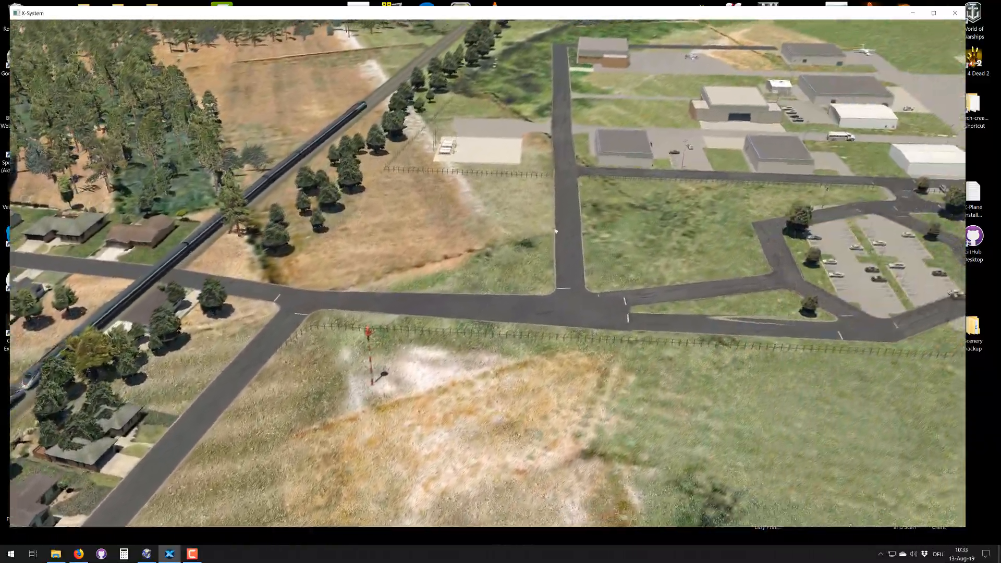
Step: Zoom in on the car park and inspect the adjacent fence gate, lamp posts and road edges
right_drag(531, 219, 270, 251)
scroll(767, 215, up, 5)
scroll(696, 206, up, 4)
key(Right)
key(Right)
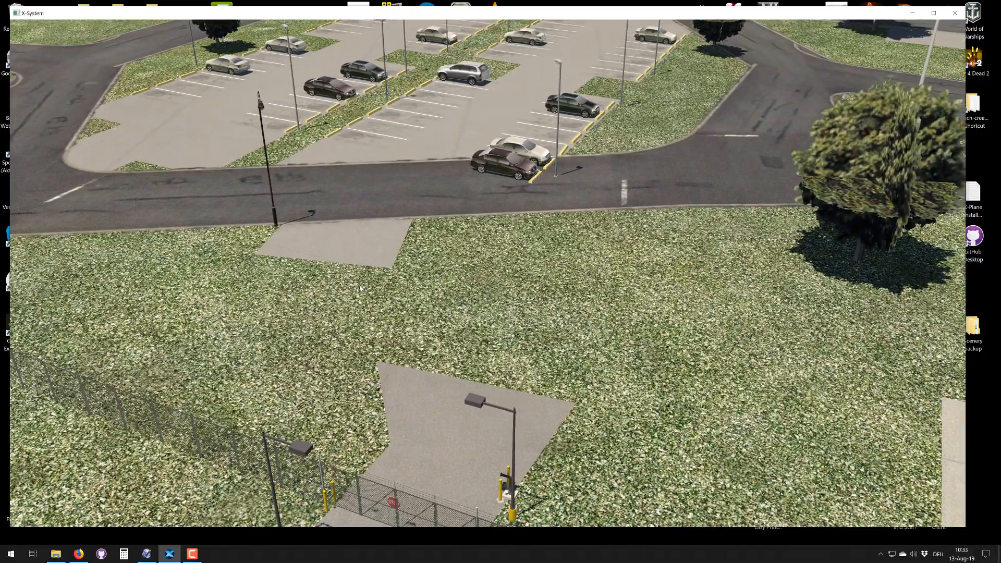
key(Right)
right_drag(450, 426, 260, 381)
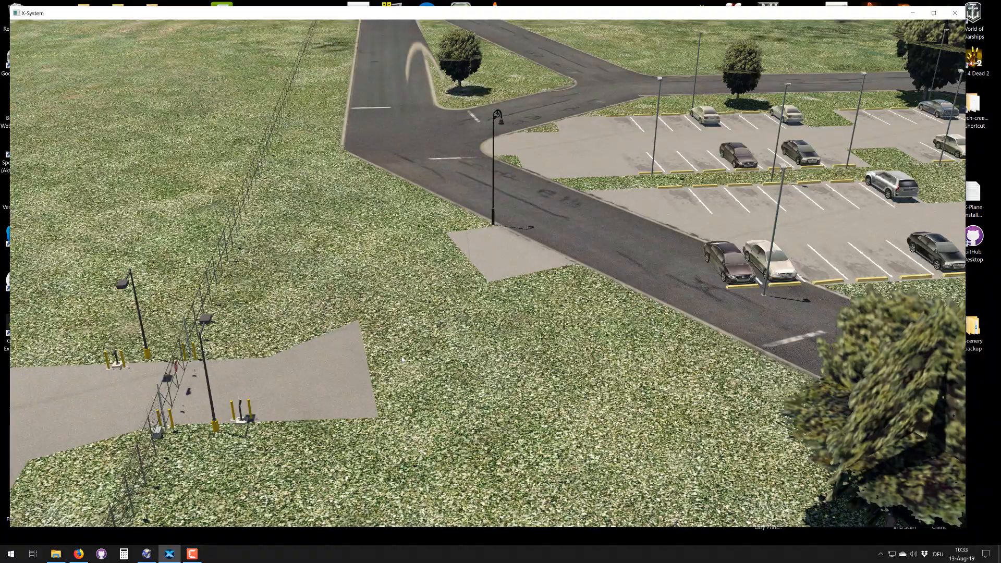
Step: Inspect the flagpole island and its surrounding road loop, looking back across the car park
right_drag(391, 239, 780, 340)
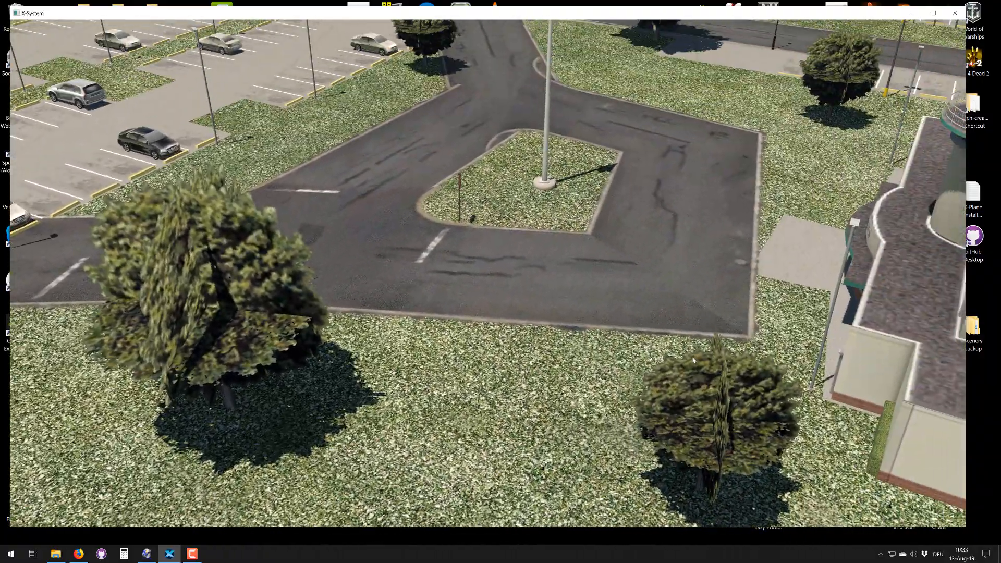
key(Right)
right_drag(774, 215, 800, 180)
right_drag(407, 334, 206, 316)
right_drag(329, 302, 286, 301)
key(Up)
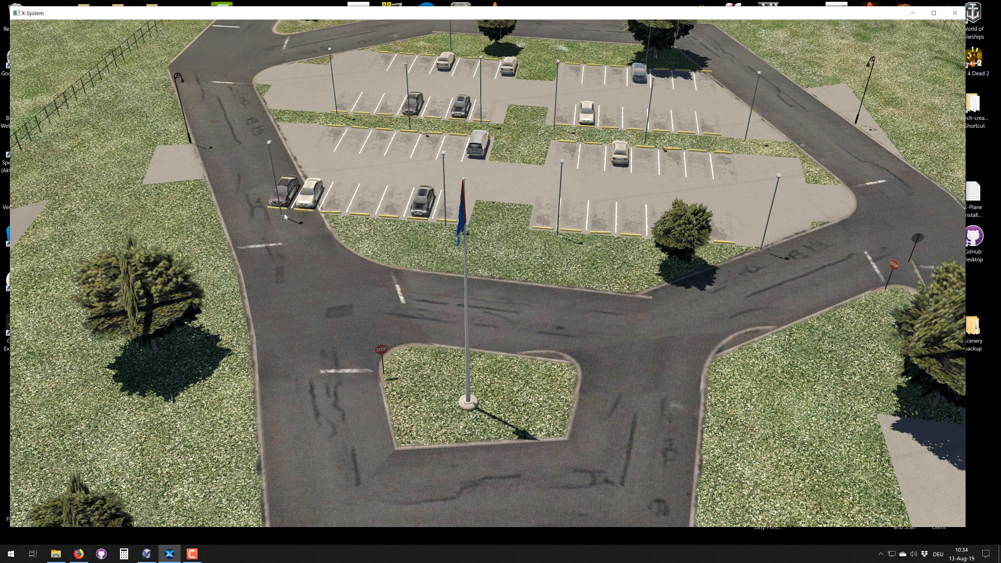
Step: View the car park road layout from higher up and survey the hangars and small parking lots beyond it
right_drag(281, 197, 286, 230)
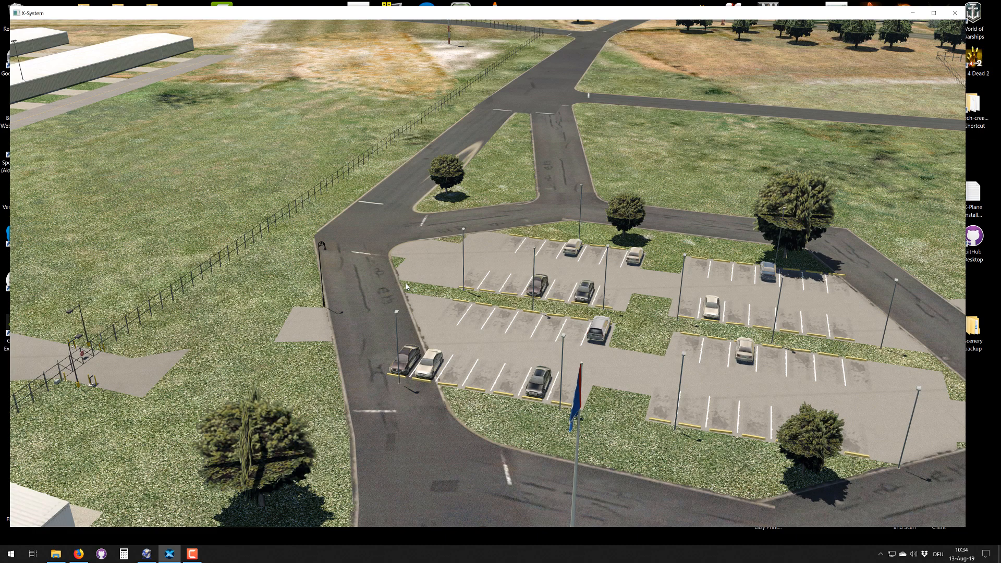
right_drag(378, 375, 483, 381)
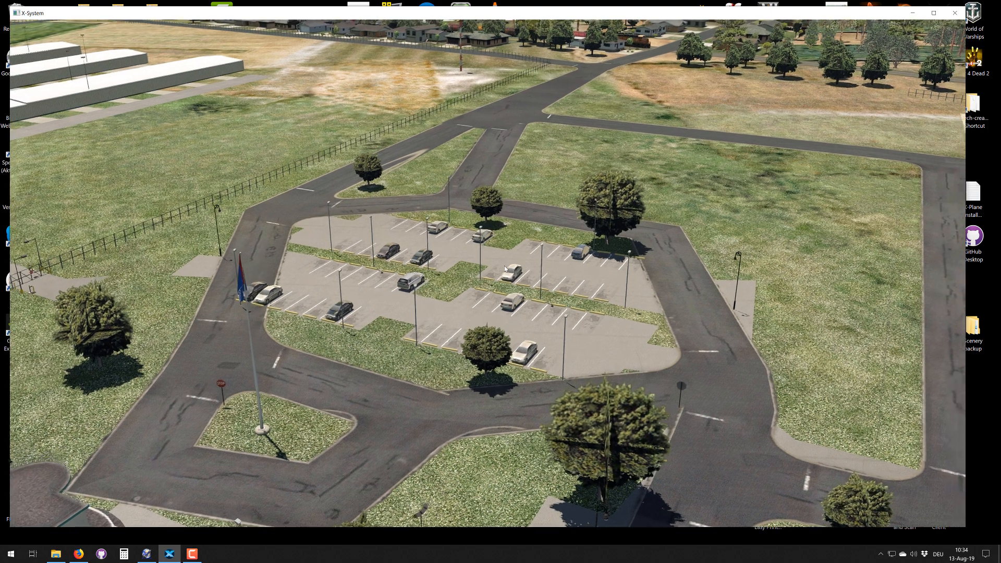
mouse_move(89, 20)
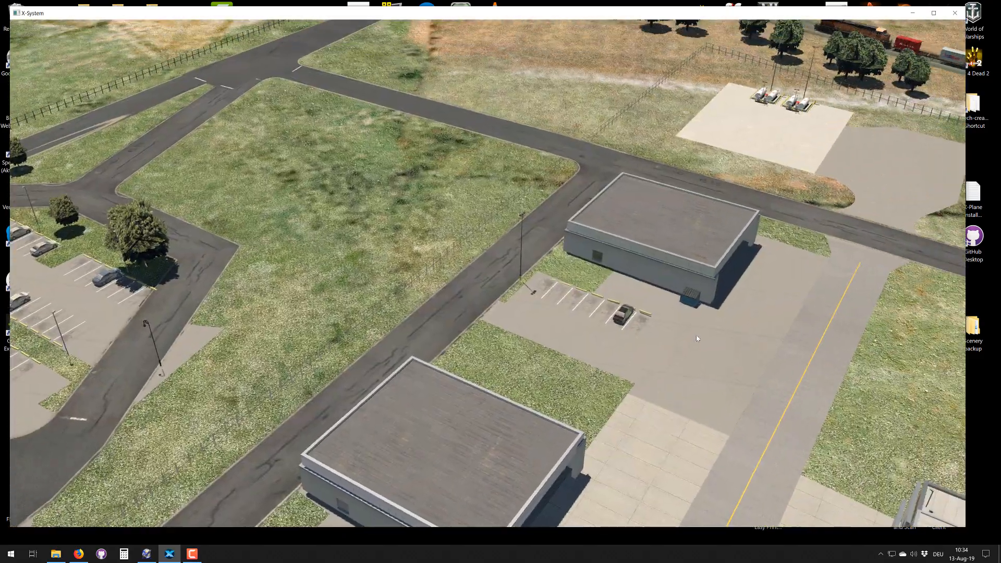
right_drag(696, 335, 779, 314)
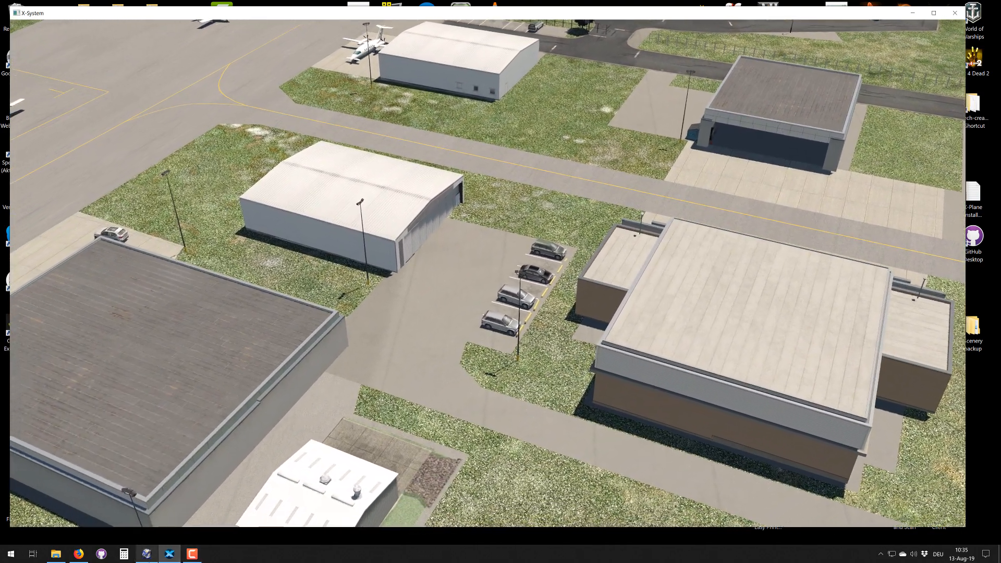
Step: Switch to WED, open the KTTA - Sanford Lee scenery package and turn off the navaid display
click(146, 554)
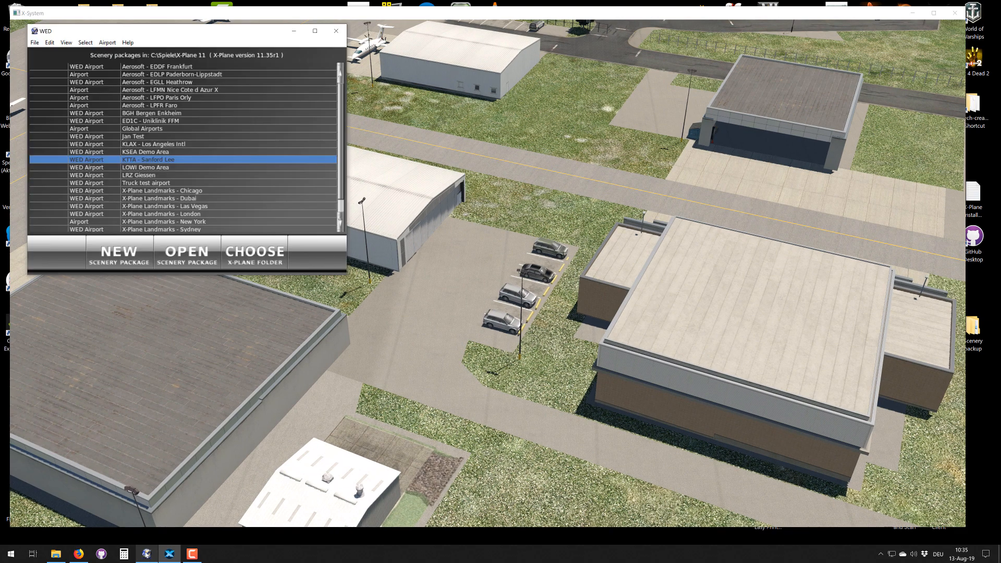
click(190, 251)
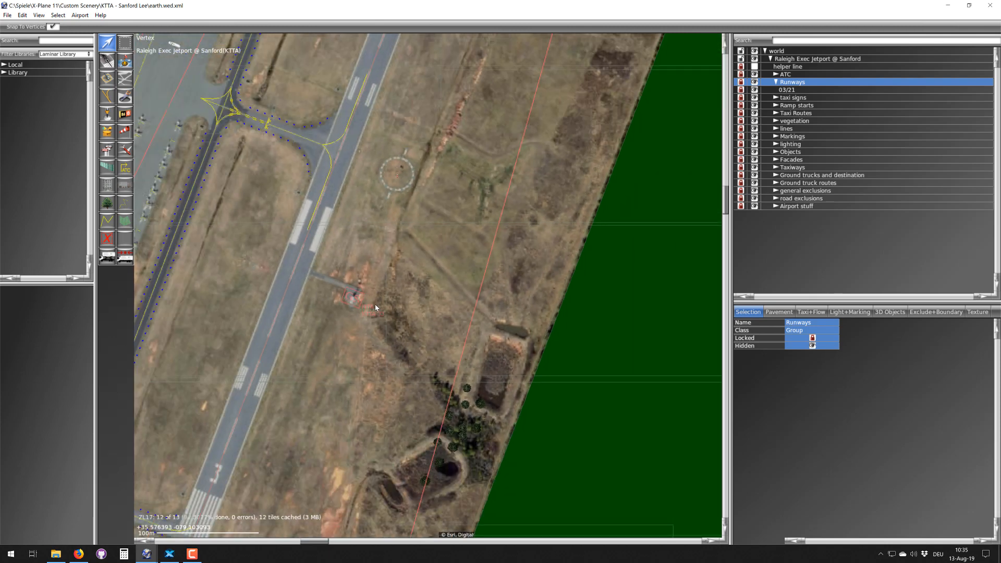
scroll(374, 304, down, 5)
click(39, 15)
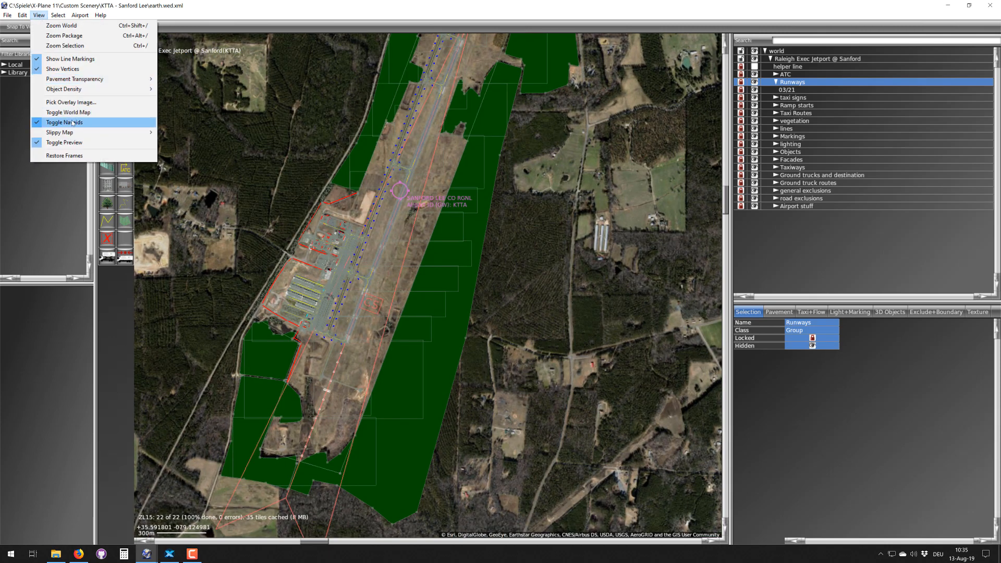
click(72, 123)
Step: Unlock and examine the general exclusions and road exclusions groups across the airfield and around the apron buildings
right_drag(363, 204, 393, 297)
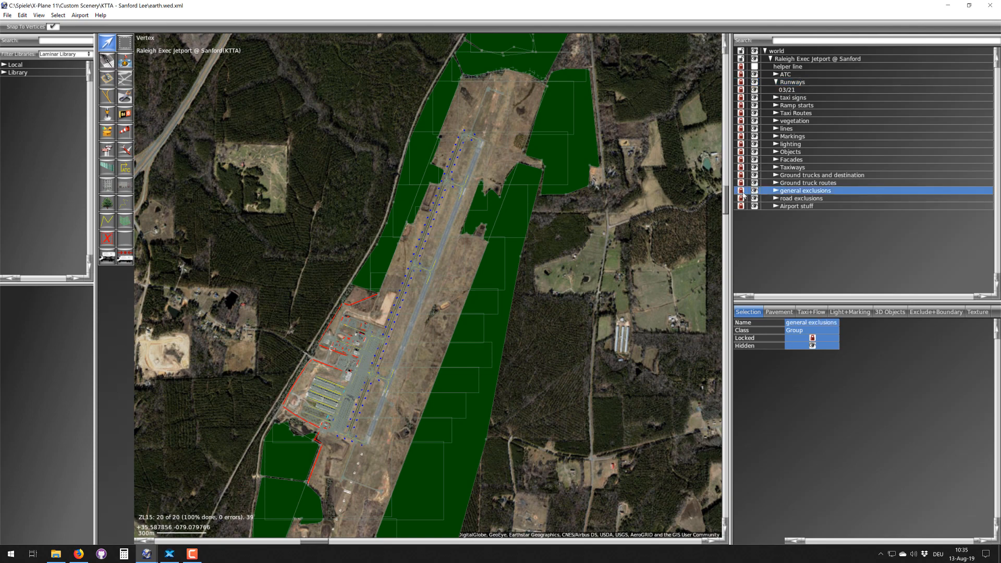
scroll(432, 247, down, 3)
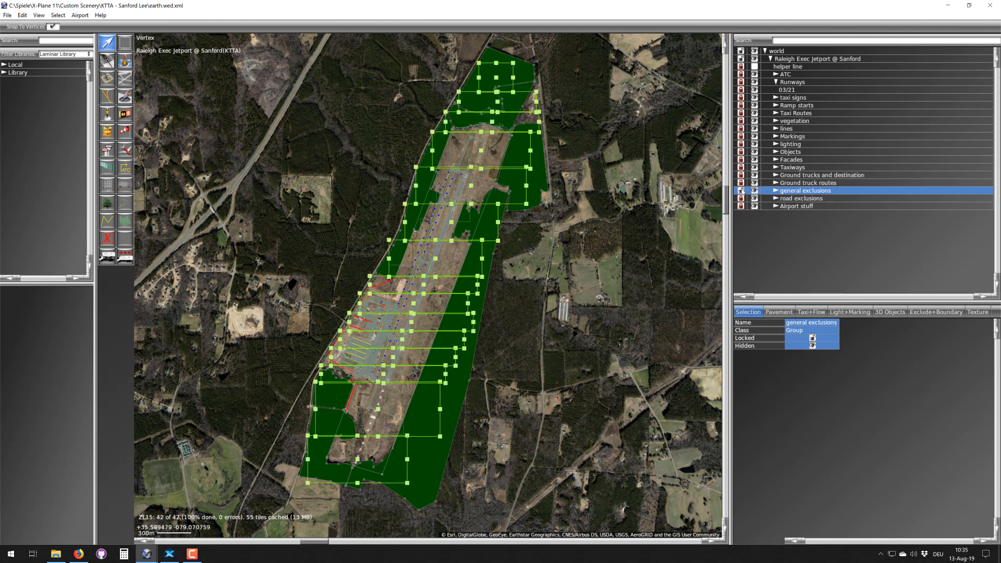
scroll(451, 164, up, 5)
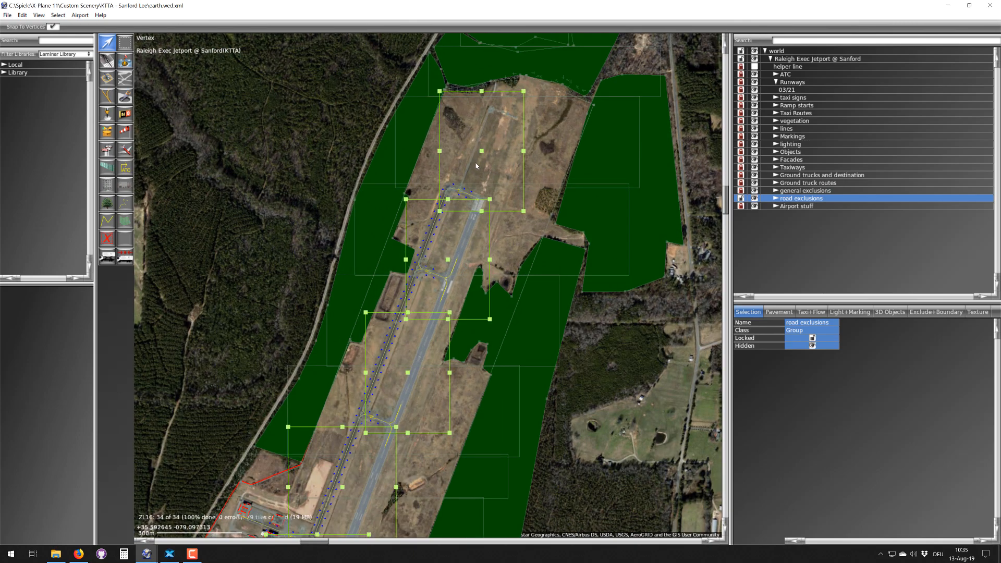
middle_drag(394, 358, 485, 167)
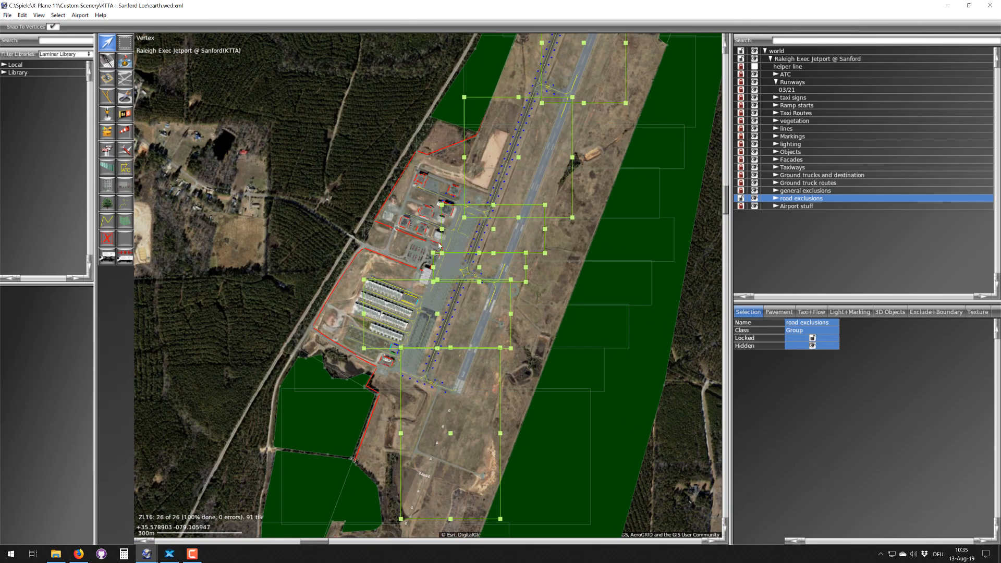
scroll(399, 371, up, 8)
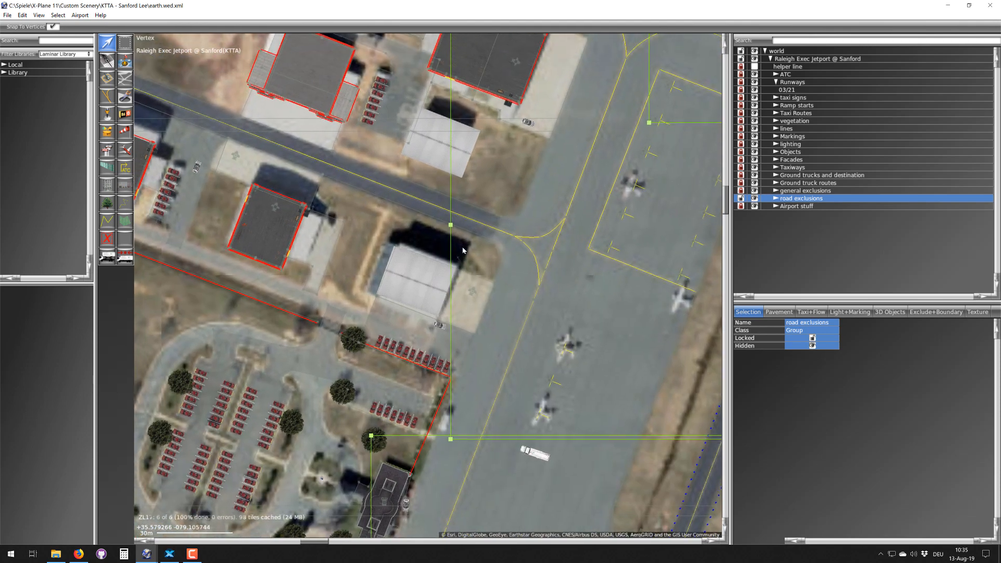
middle_drag(462, 248, 463, 252)
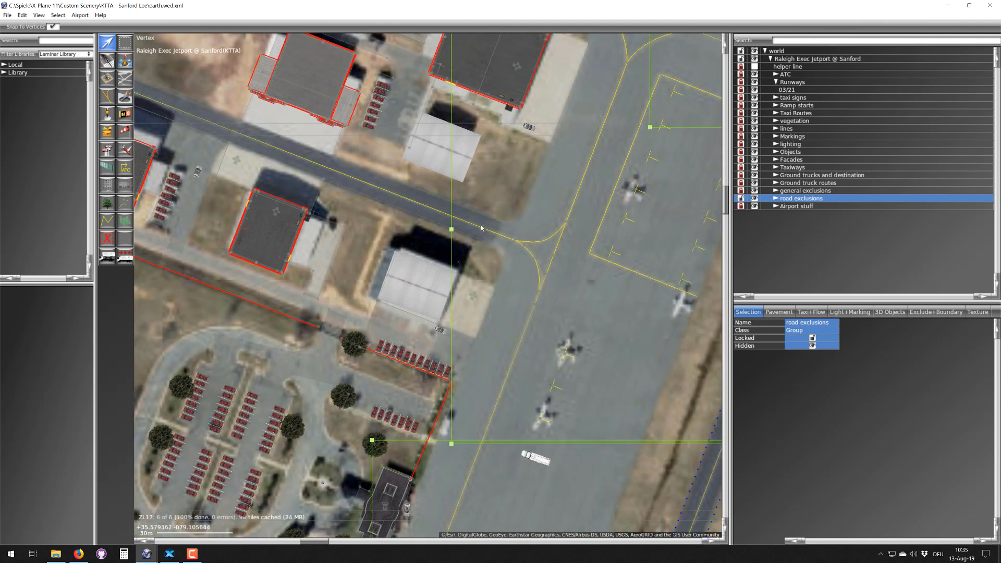
scroll(481, 227, down, 4)
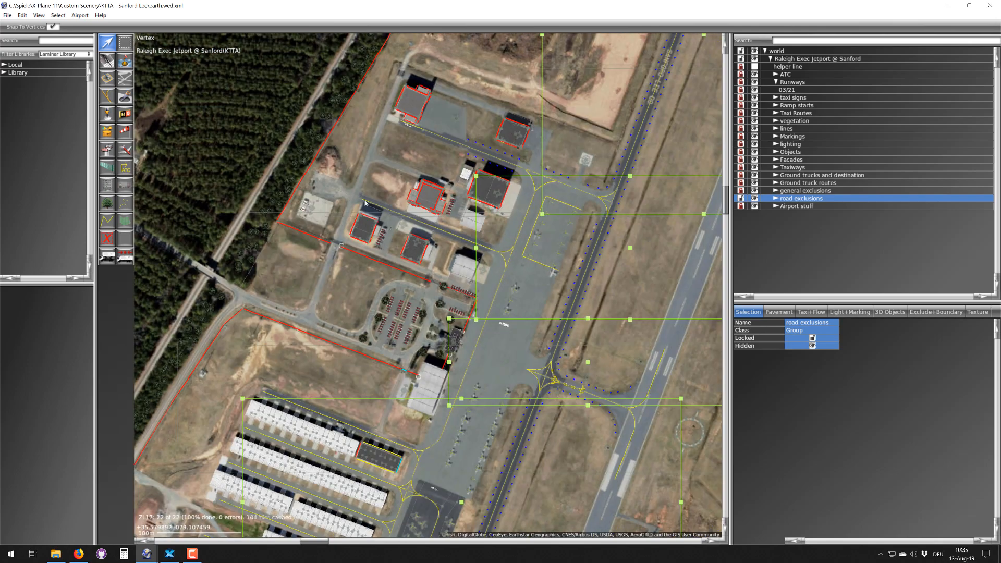
Step: Switch back to X-Plane and view the hangars along the yellow-lined taxiway from the apron and the opposite side
click(166, 557)
right_drag(343, 395, 382, 359)
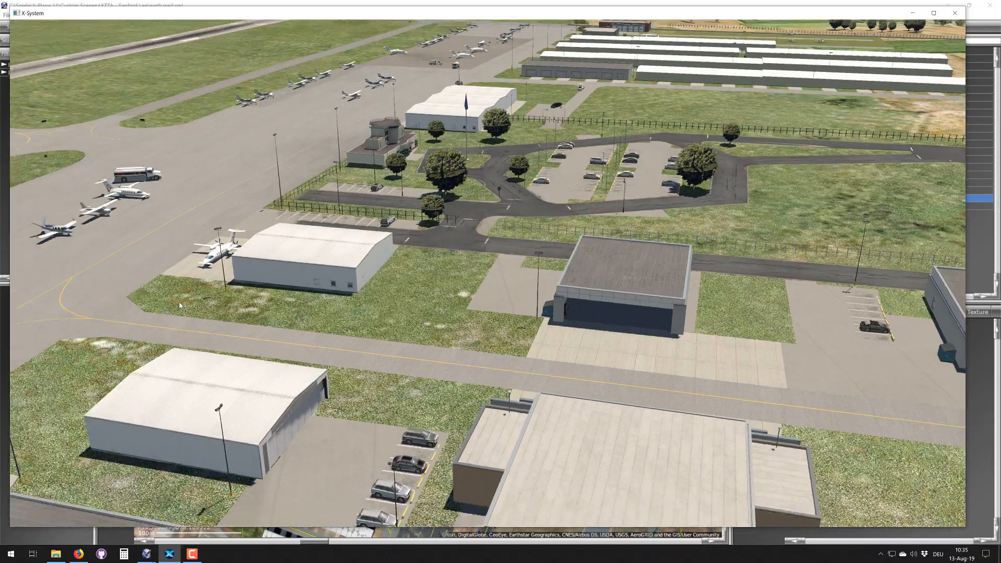
right_drag(117, 316, 552, 282)
key(Left)
key(Left)
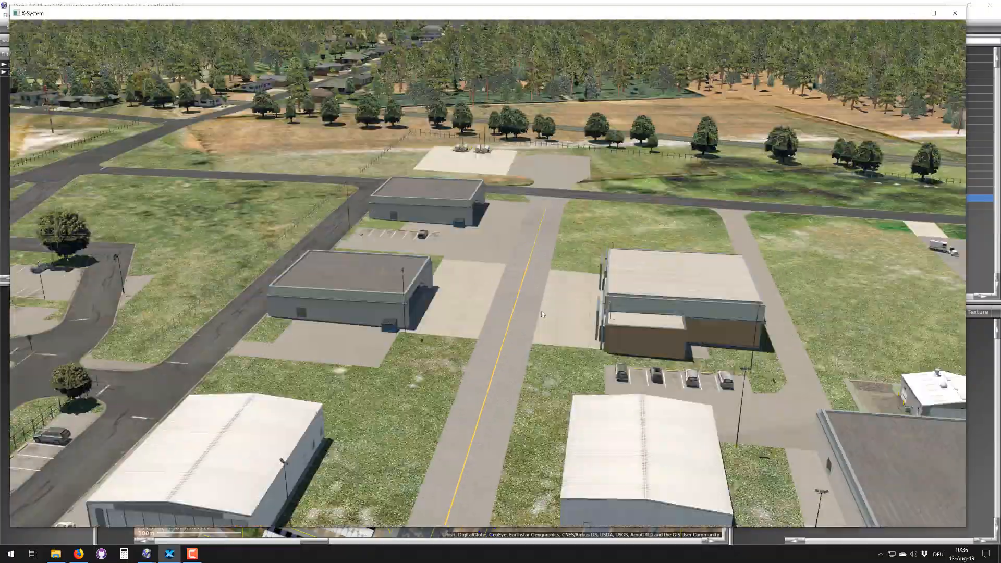
Step: Look across the open grassland beyond the hangars and along the parallel taxiway and runway
right_drag(541, 311, 875, 263)
right_drag(489, 263, 542, 265)
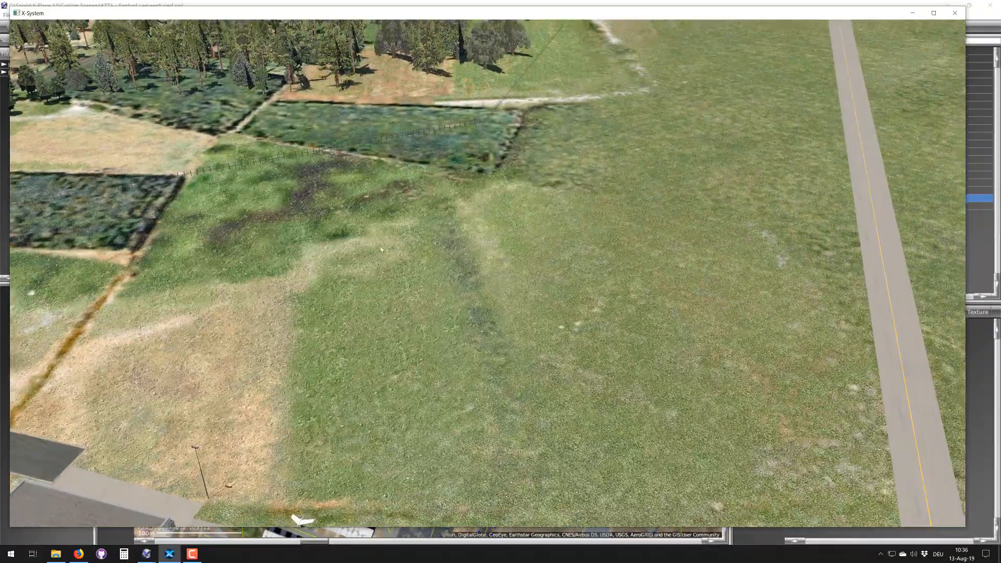
right_drag(427, 245, 552, 155)
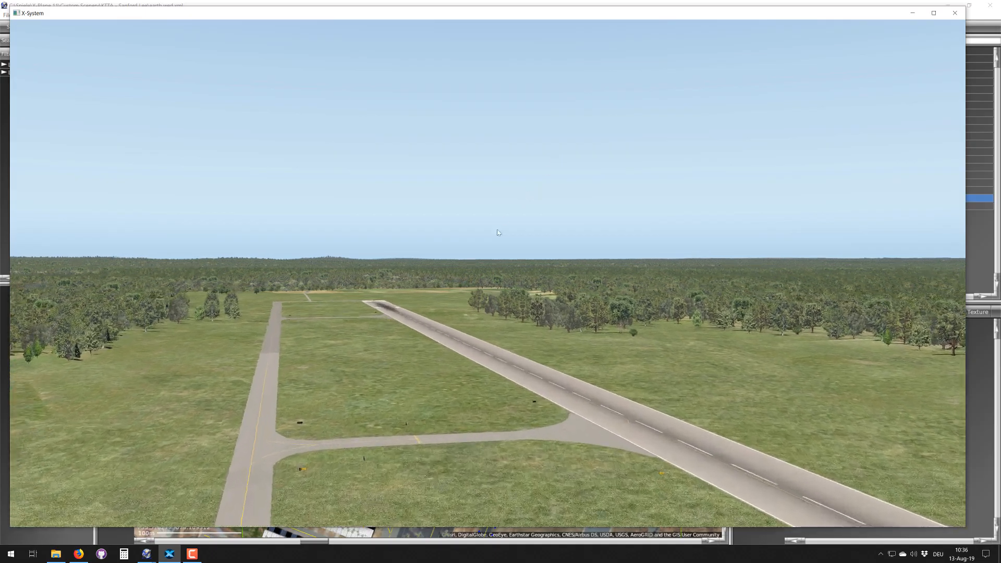
Step: Look over the fields and forest beyond the runway end, turning back to face the airport from above the trees
right_drag(552, 293, 515, 293)
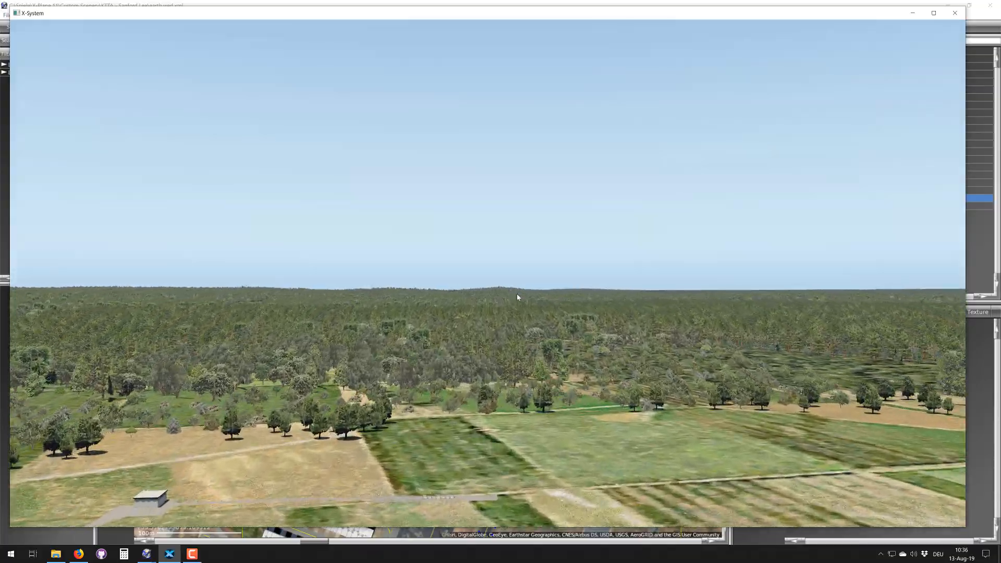
right_drag(703, 207, 687, 198)
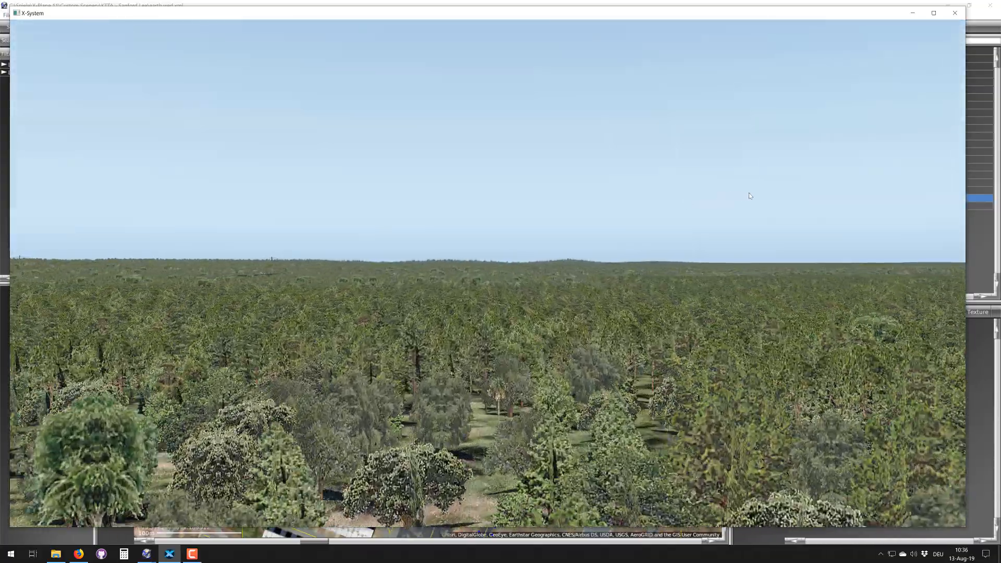
right_drag(746, 193, 323, 157)
right_drag(671, 155, 418, 194)
key(Left)
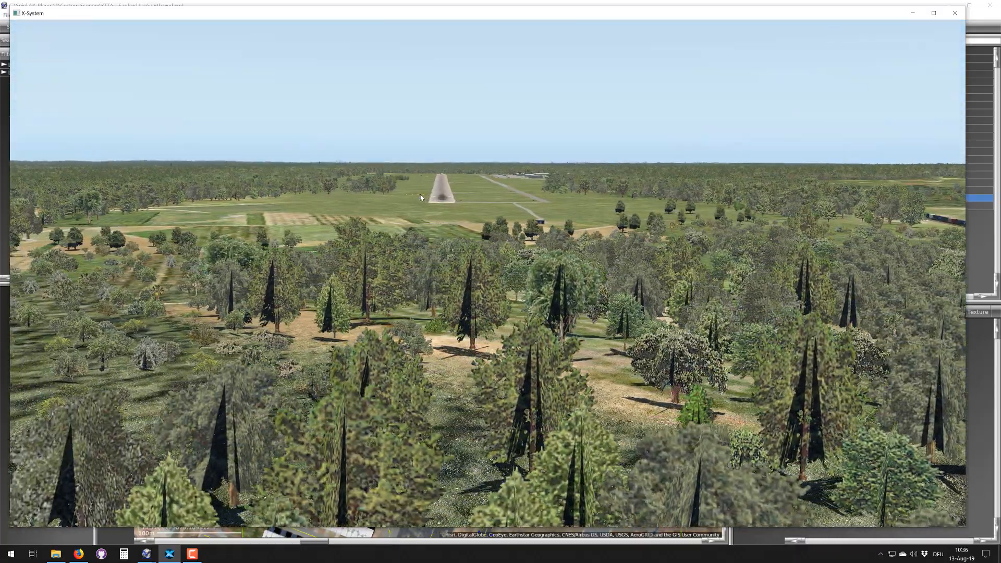
Step: View the runway and its forested approach from low and higher positions above the treetops
key(Down)
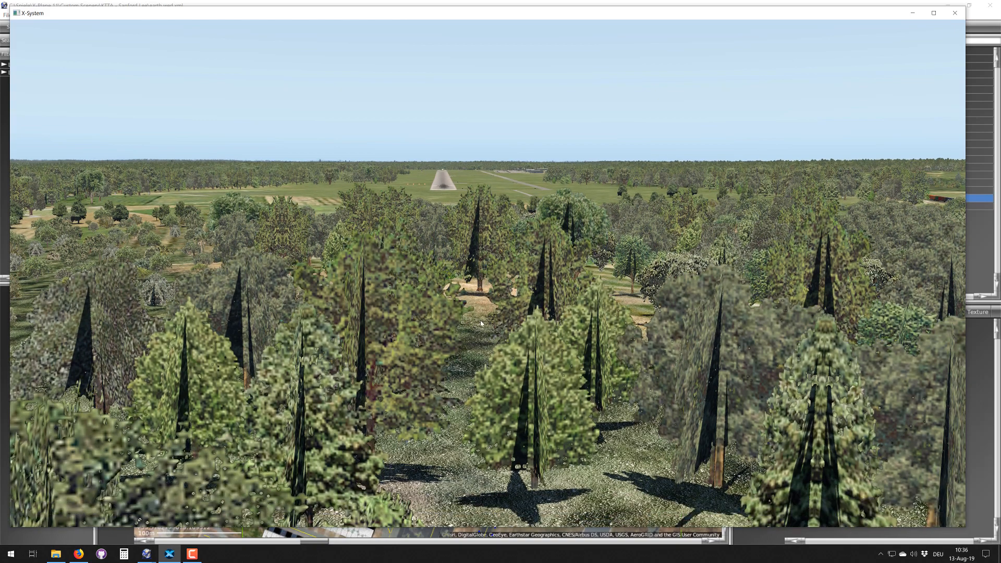
key(Up)
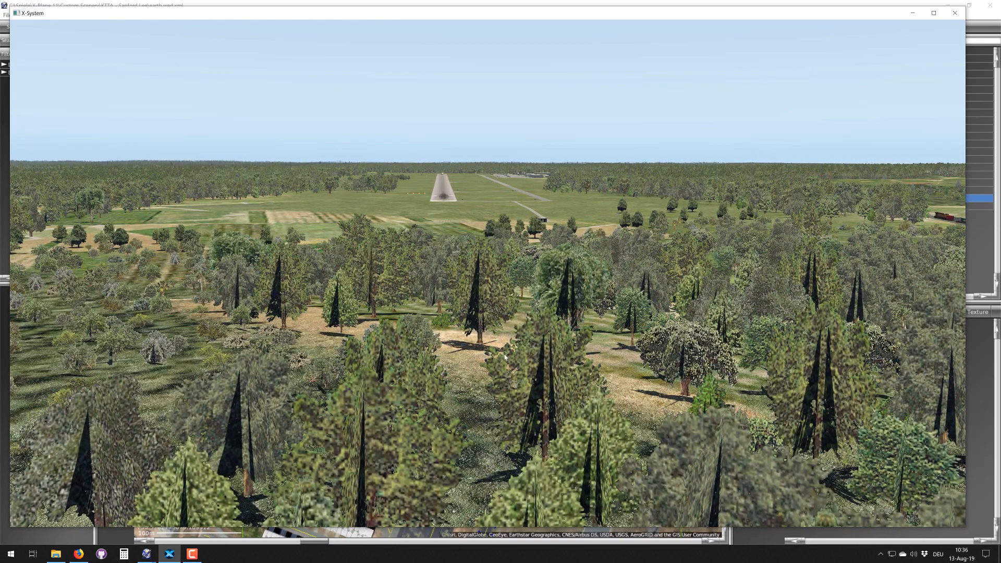
key(Up)
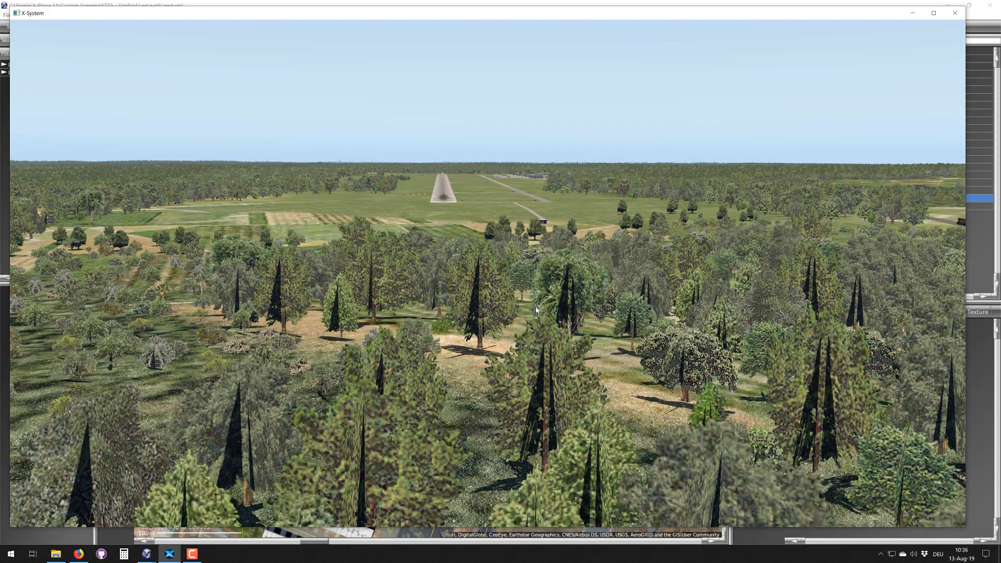
scroll(445, 233, up, 5)
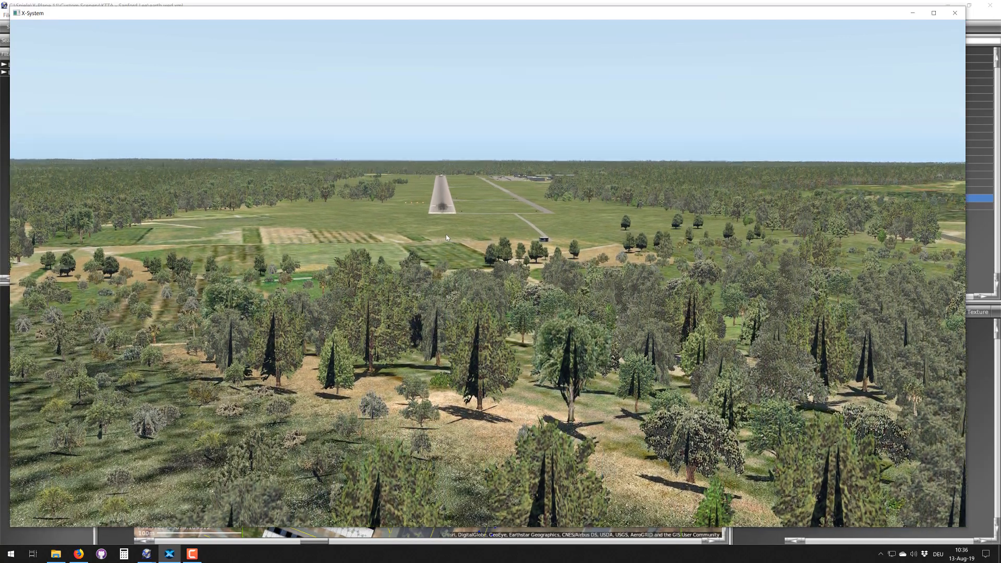
right_drag(477, 287, 464, 273)
scroll(467, 276, up, 2)
scroll(468, 276, down, 1)
key(Down)
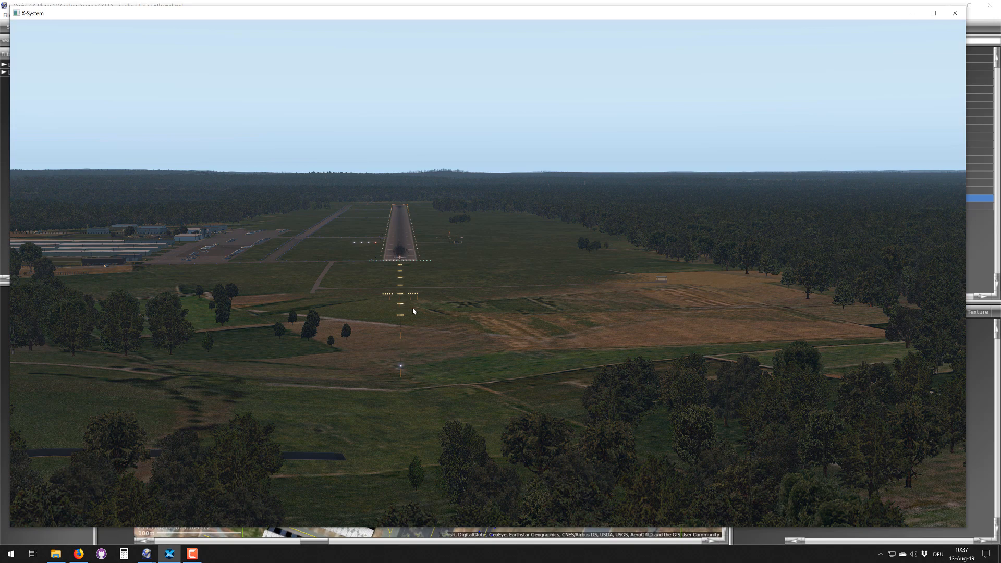
Step: View the approach lights and runway edge lighting from the approach path at dusk
right_drag(430, 264, 421, 286)
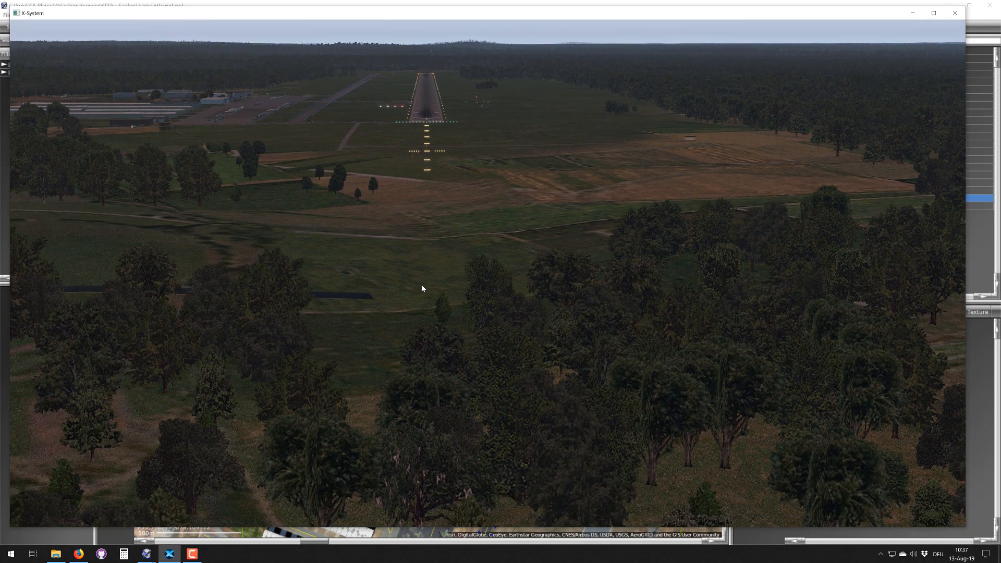
right_drag(422, 286, 422, 267)
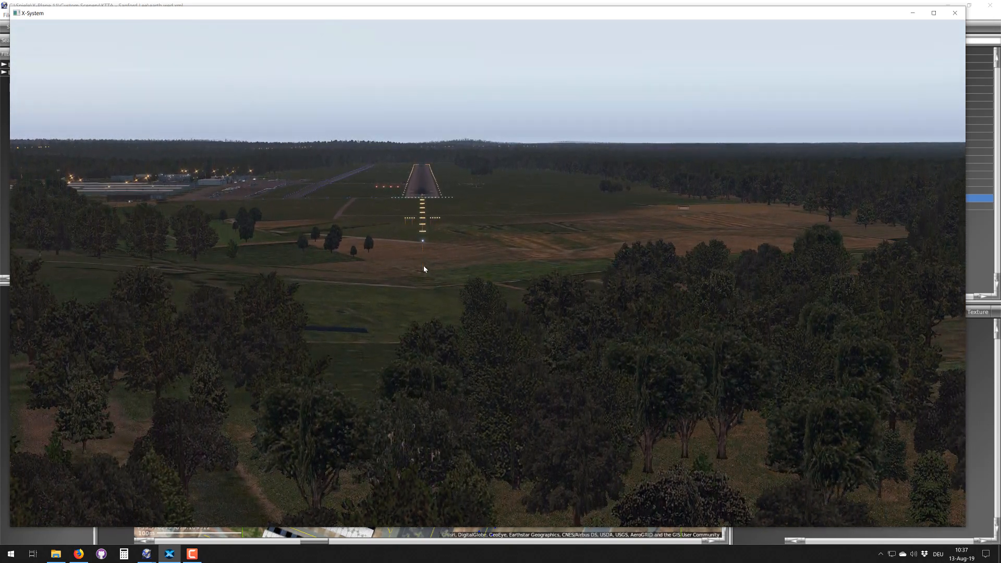
mouse_move(489, 314)
right_down()
mouse_move(468, 301)
mouse_move(475, 306)
right_up()
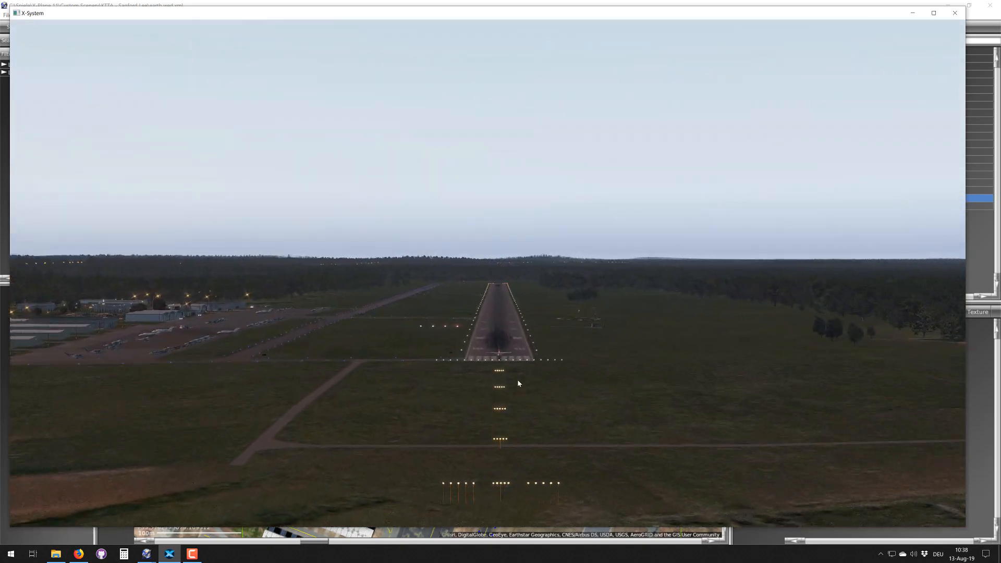
Step: Look across the apron's parked aircraft, the hangar rows and the brick building with its car park at dusk
right_drag(527, 385, 304, 380)
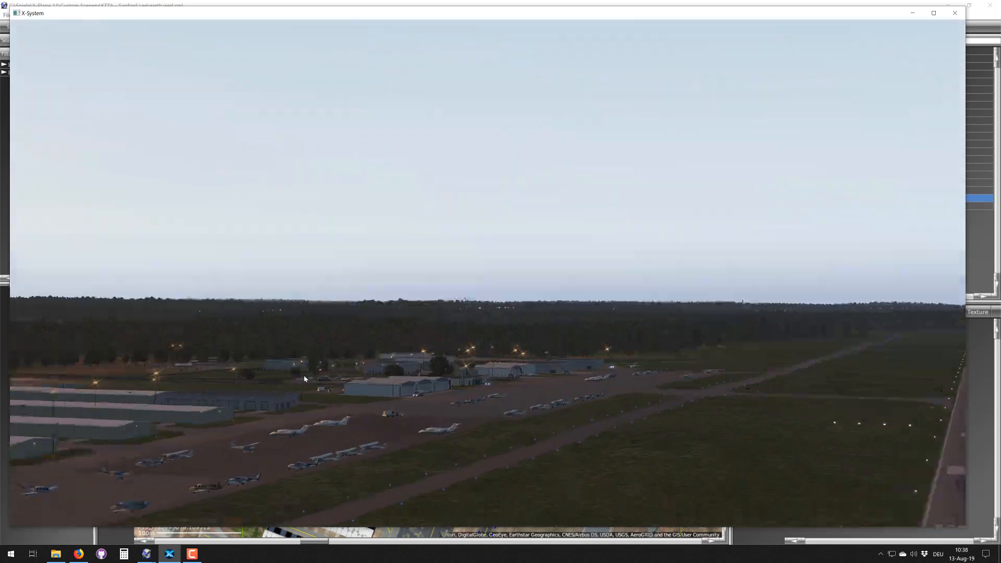
right_drag(574, 292, 347, 342)
right_drag(485, 313, 379, 299)
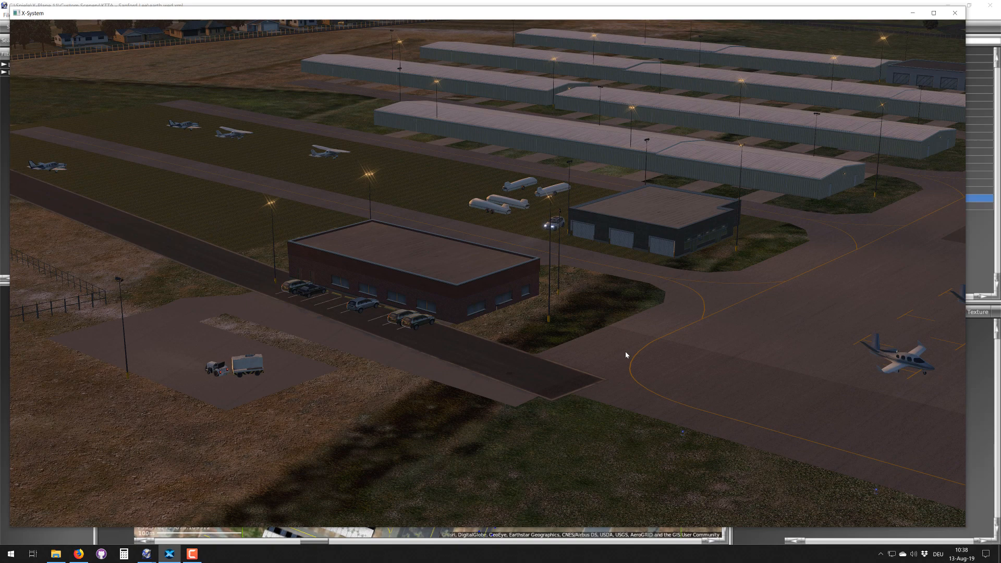
right_drag(626, 354, 647, 348)
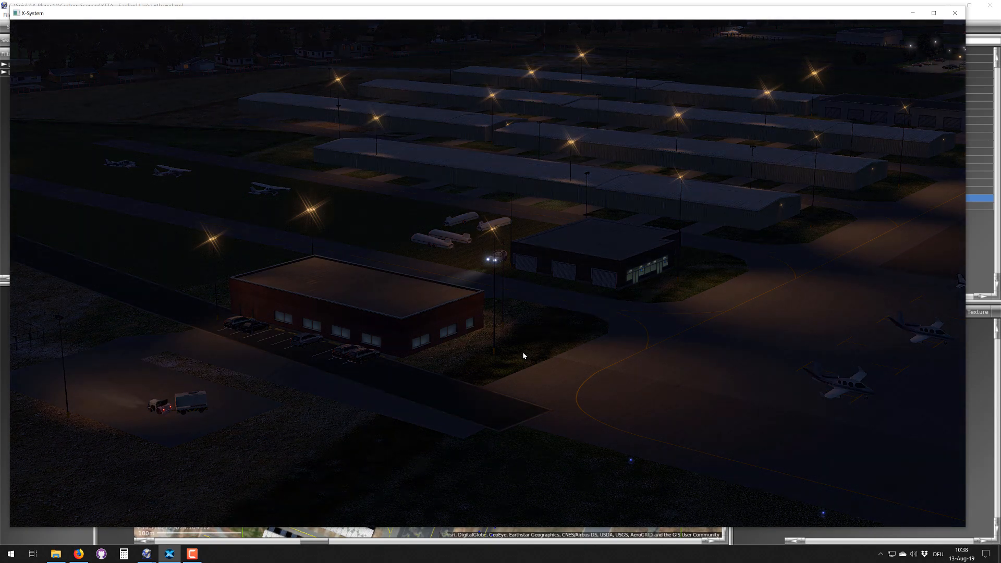
Step: View the night lighting on the large hangar and its forecourt with the parked aircraft
right_drag(522, 353, 640, 343)
key(Right)
key(Up)
key(Right)
key(Up)
scroll(592, 350, up, 8)
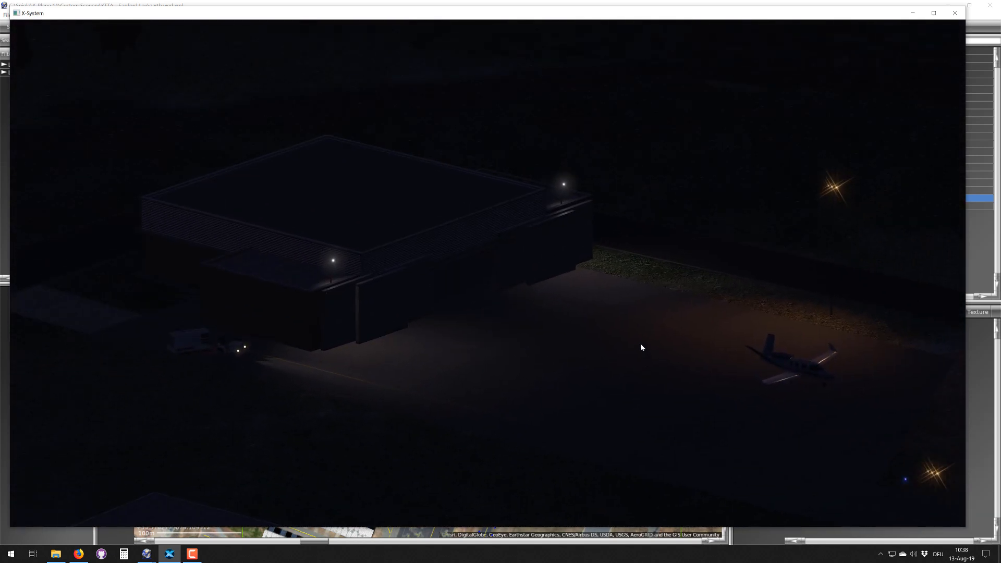
scroll(575, 331, down, 4)
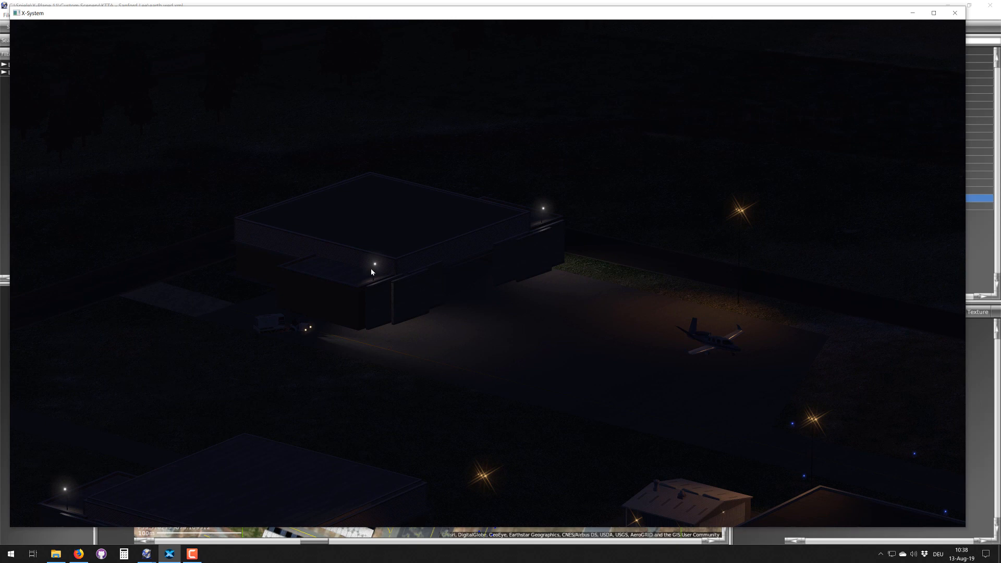
Step: Look over the neighbouring hangars, the apron and the lit car park at night
key(Right)
right_drag(537, 289, 490, 338)
scroll(447, 324, down, 4)
scroll(447, 324, down, 2)
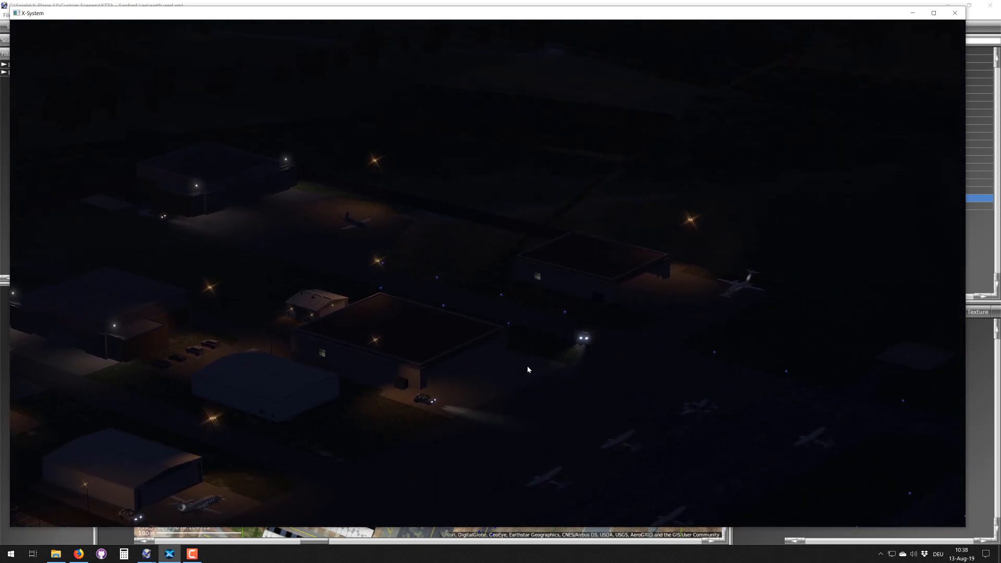
right_drag(537, 360, 425, 365)
right_drag(627, 320, 464, 351)
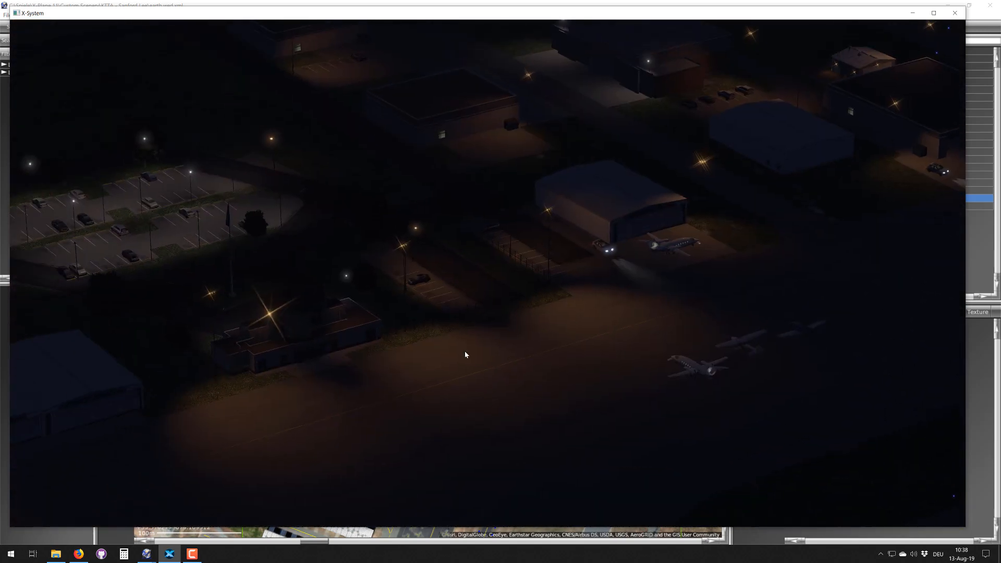
Step: View the lit apron, hangar rows and runway at night, pulling back to see the surrounding road lights
scroll(529, 326, down, 4)
right_drag(527, 331, 444, 322)
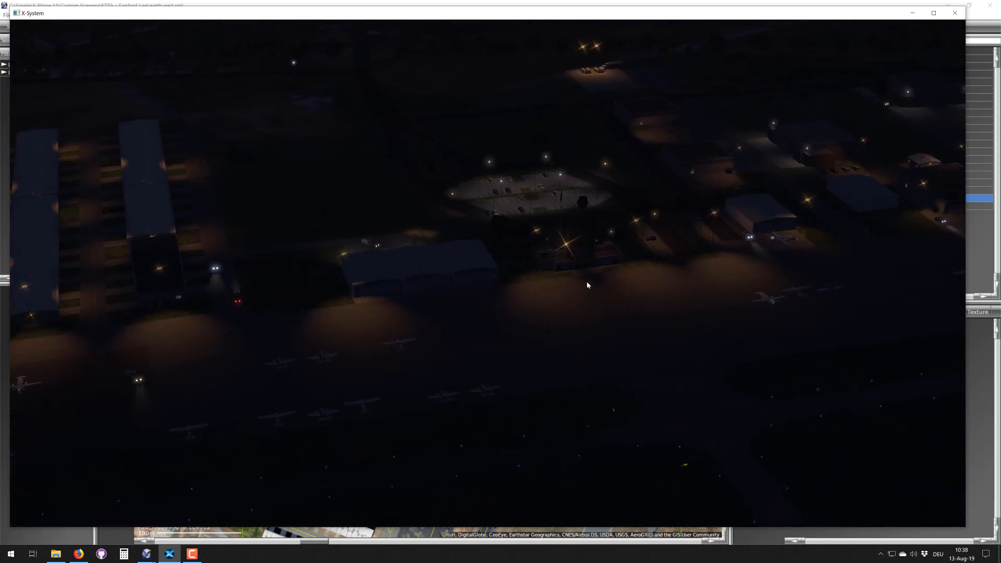
right_drag(587, 284, 515, 397)
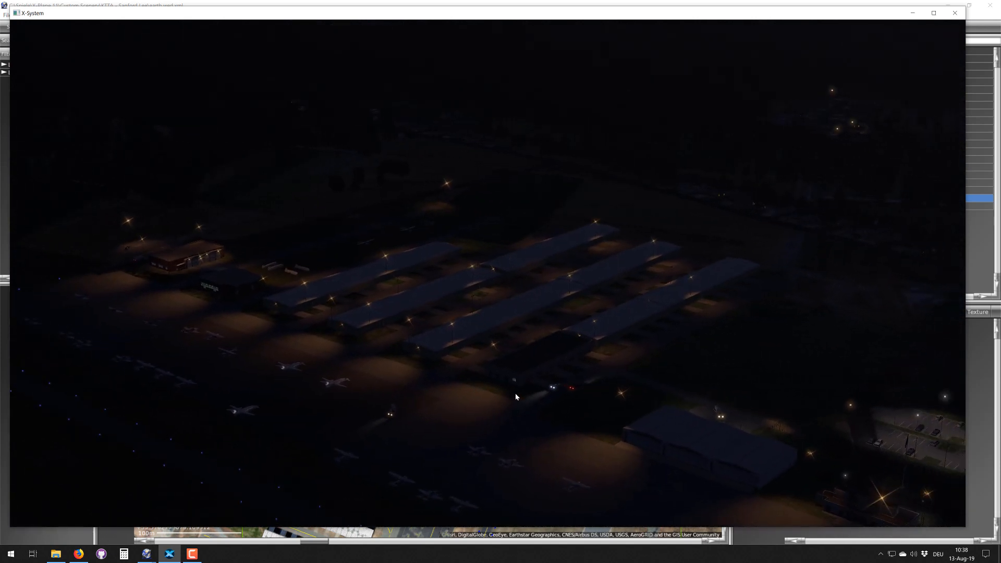
key(Right)
key(Down)
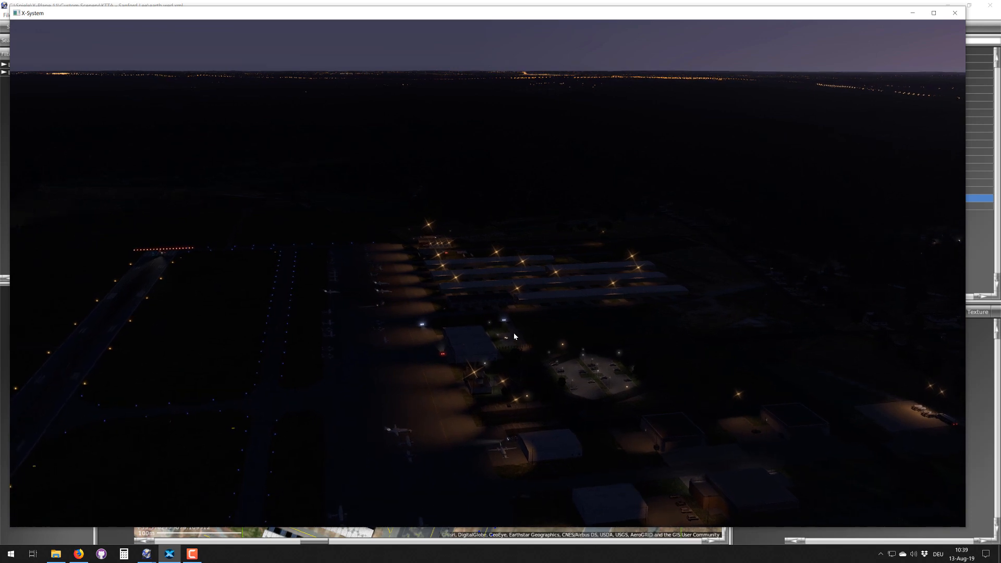
right_drag(475, 384, 532, 388)
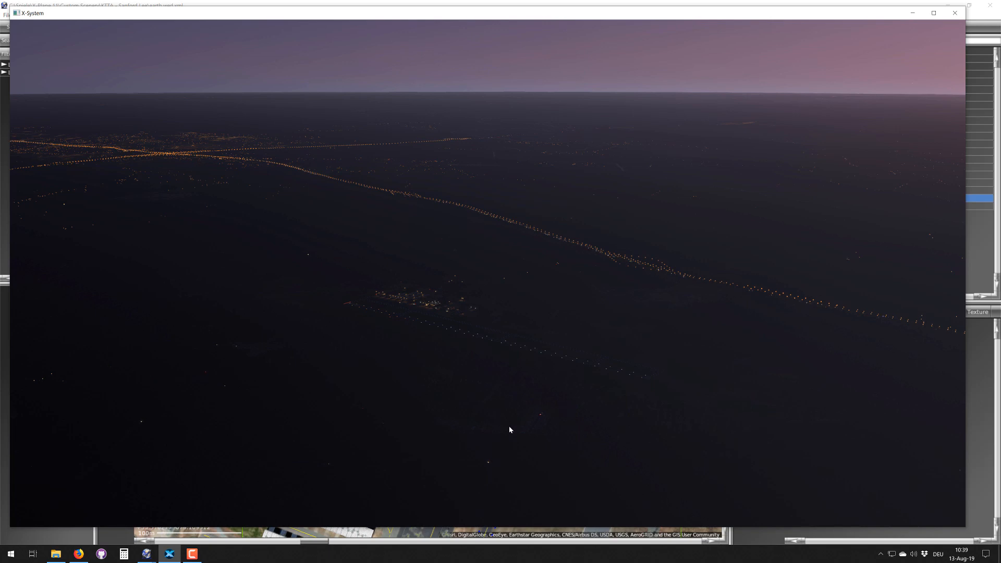
Step: Switch to the KTTA - Sanford Lee scenery window in WED and lock the road exclusions group
click(147, 553)
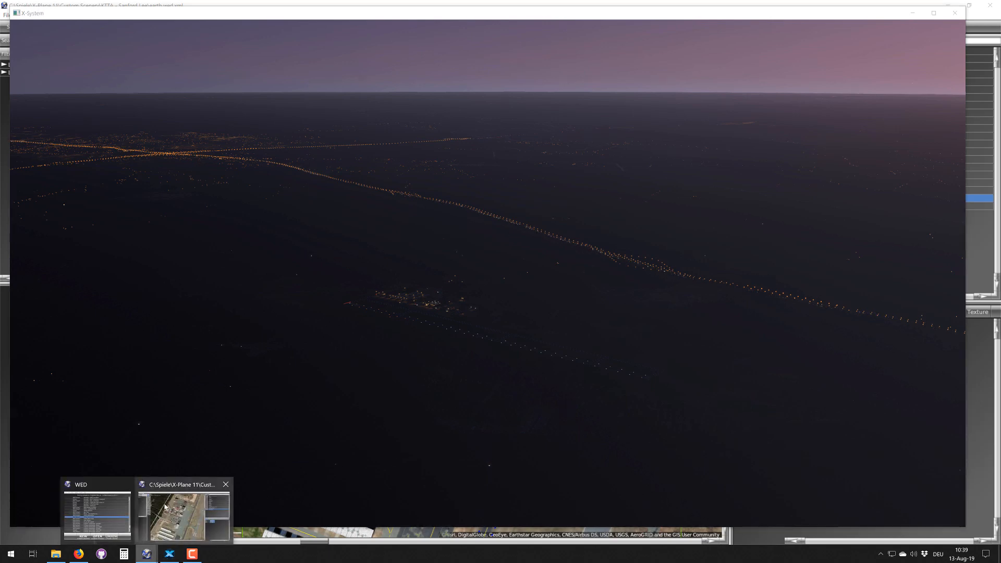
click(172, 487)
scroll(458, 370, down, 3)
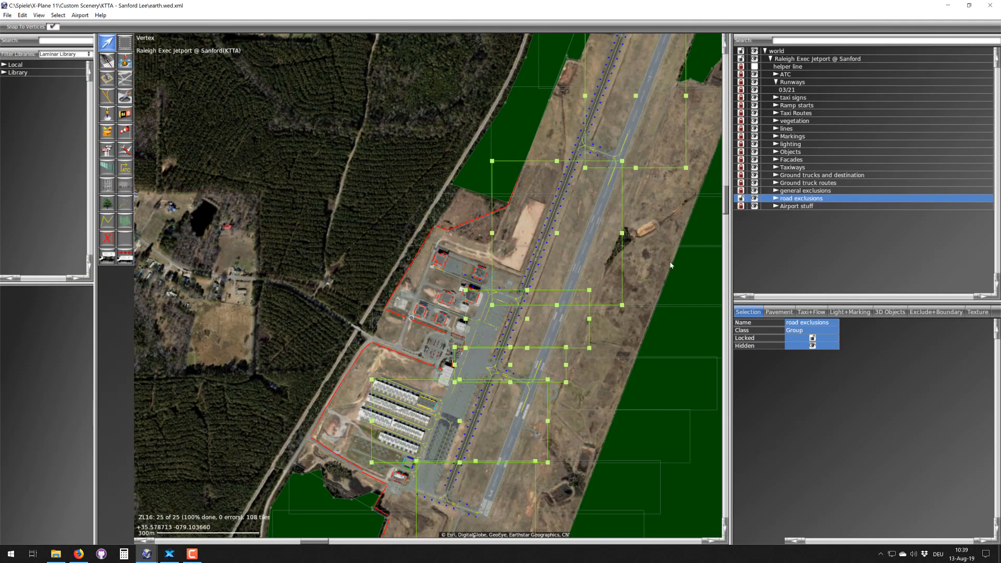
click(743, 200)
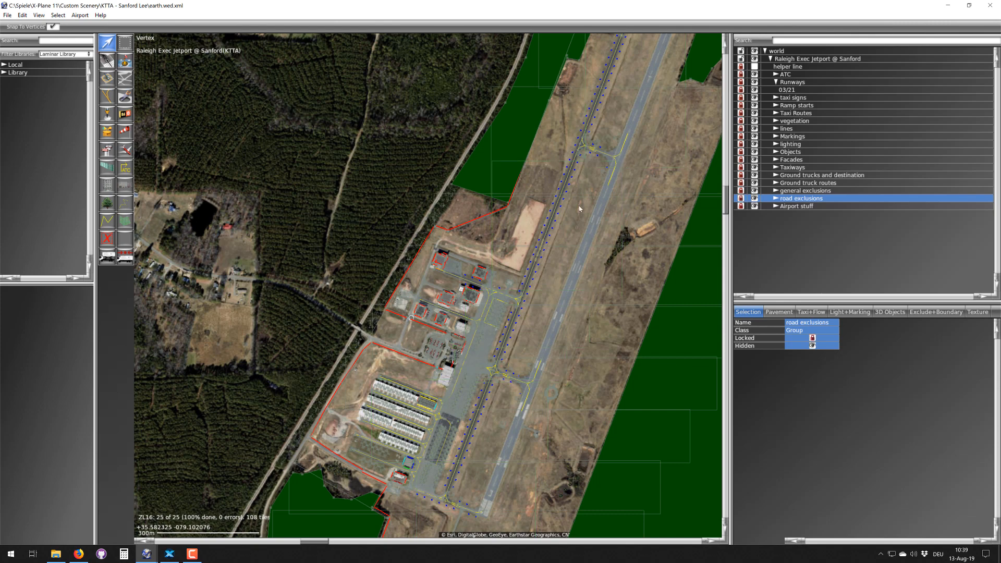
scroll(579, 209, down, 4)
right_drag(580, 208, 440, 239)
right_drag(467, 195, 403, 324)
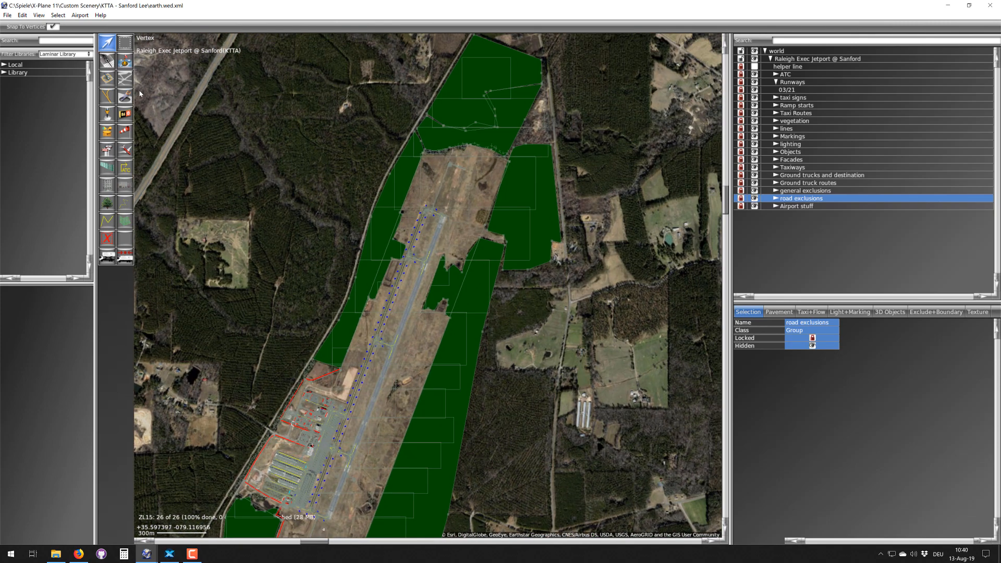
Step: Set the export target to Airport Scenery Gateway and validate the airport layout
click(7, 15)
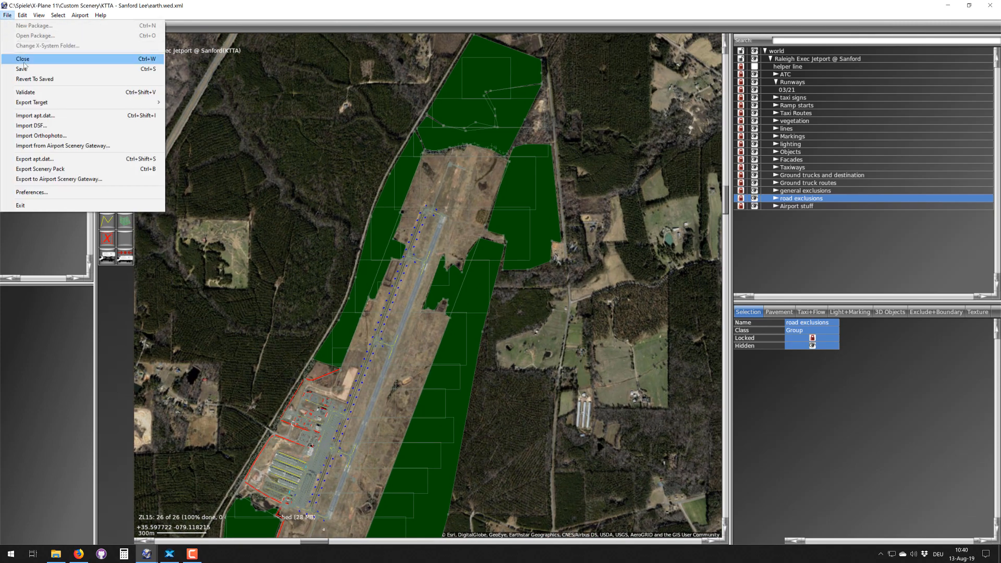
mouse_move(32, 106)
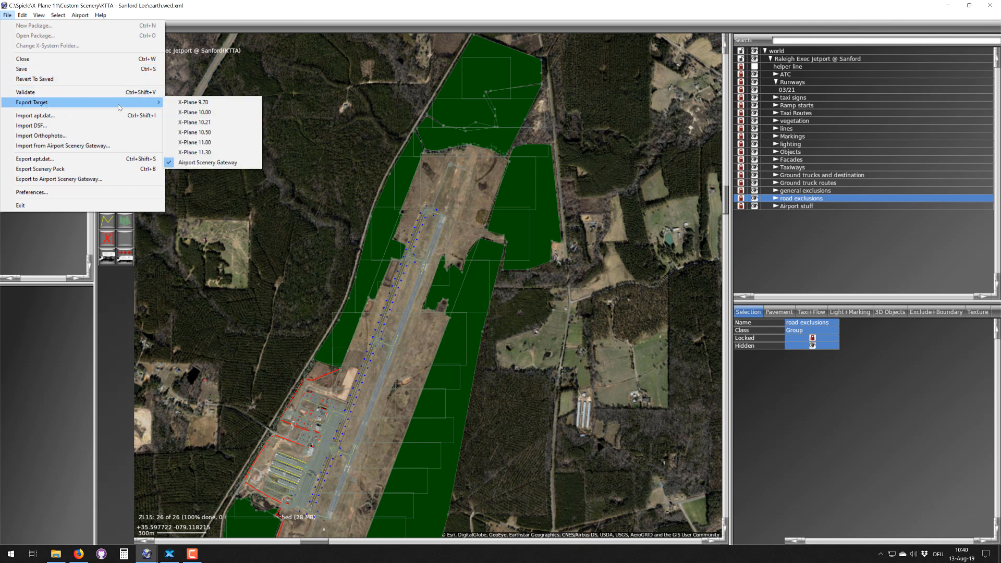
click(193, 163)
click(8, 15)
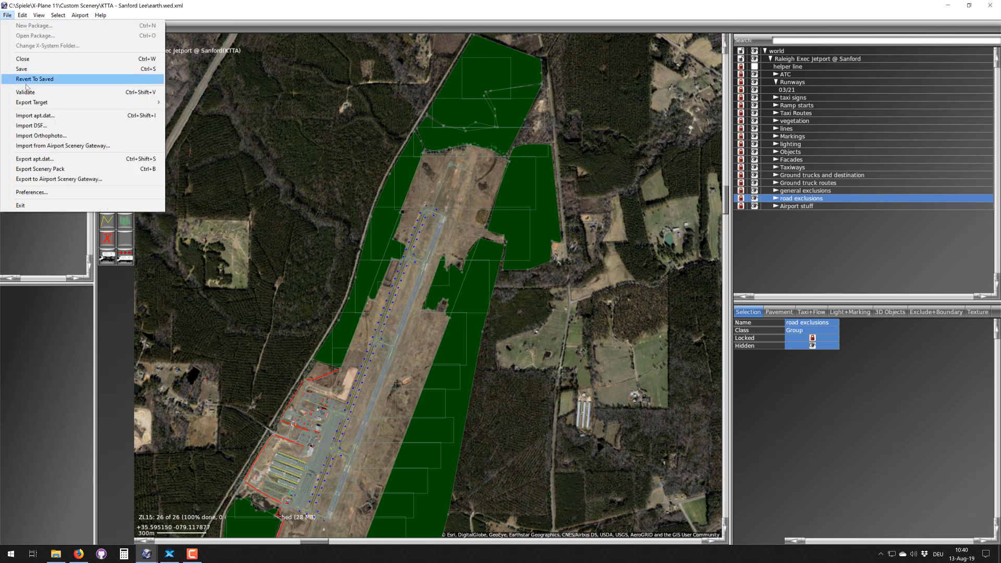
click(15, 91)
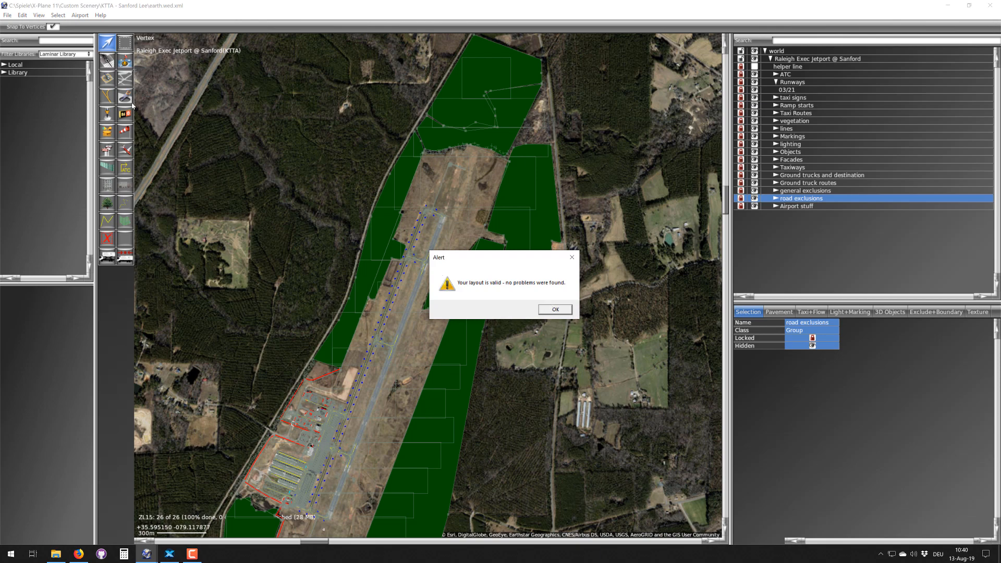
click(555, 309)
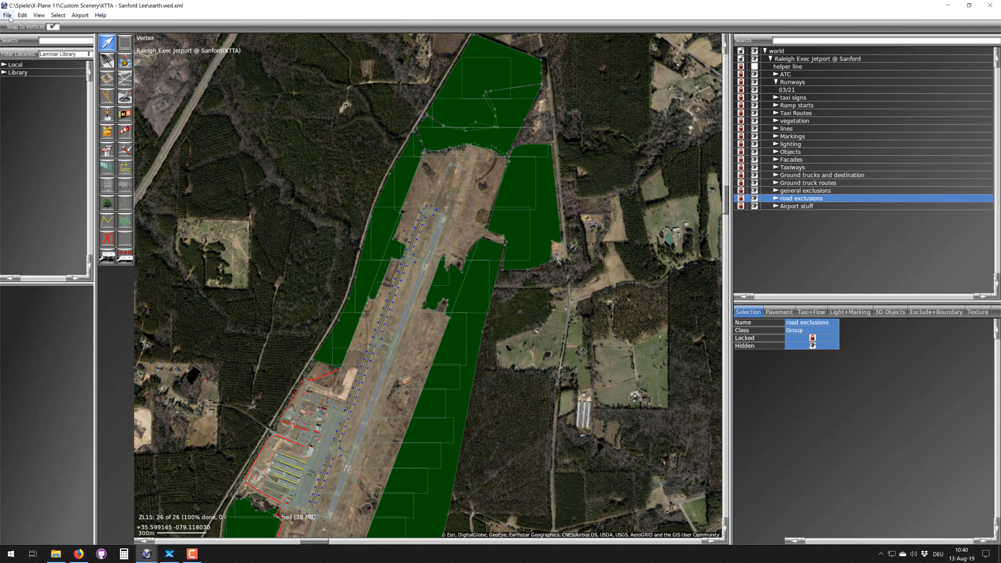
Step: Select the helper line in the hierarchy and look over the airport layout down to the southern forest areas
click(790, 68)
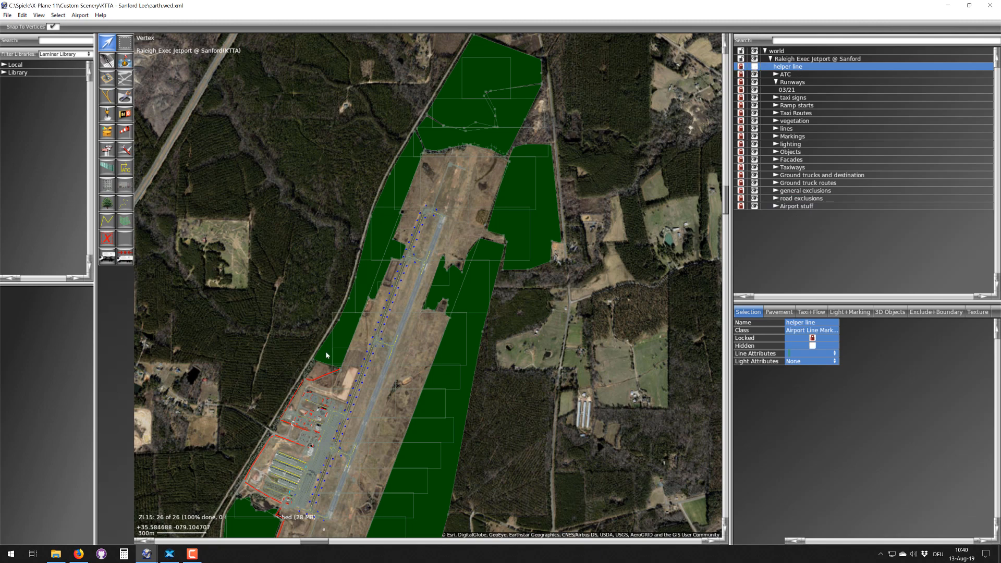
right_drag(330, 355, 342, 275)
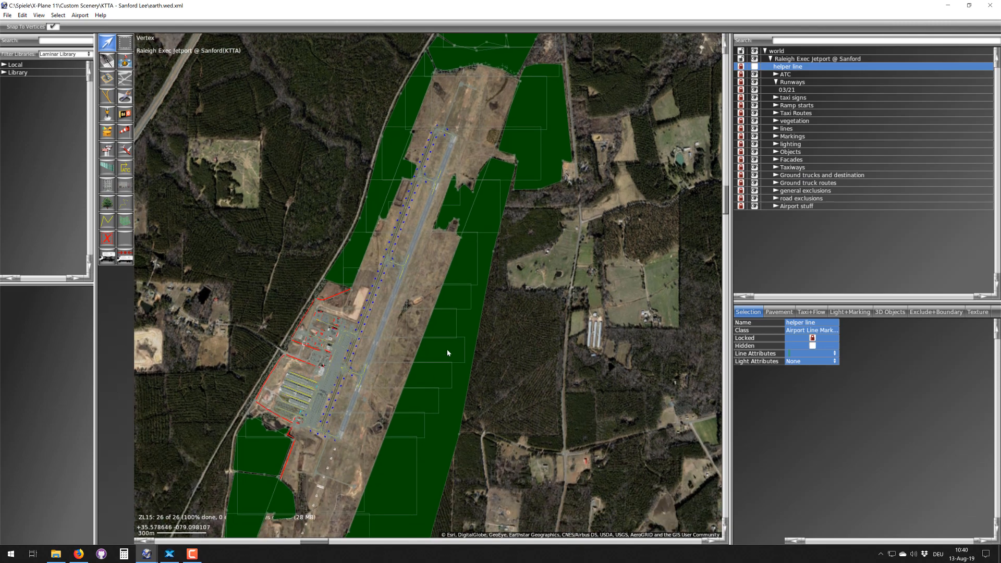
right_drag(447, 353, 474, 258)
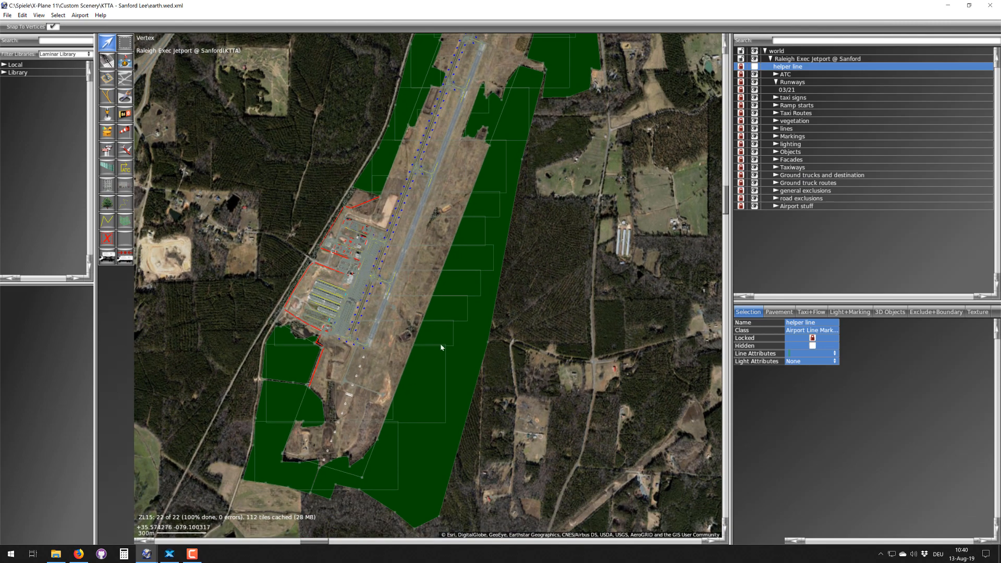
scroll(440, 347, down, 1)
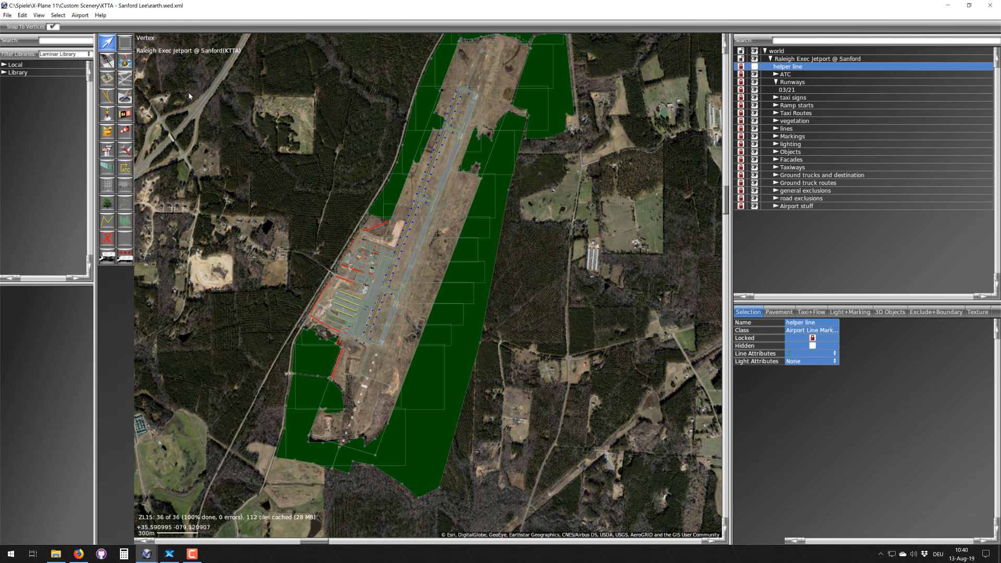
Step: Examine the airport layout from the northern runway end down to the hangar rows, apron and southern runway end
scroll(293, 217, up, 1)
scroll(358, 212, up, 2)
scroll(441, 189, up, 2)
scroll(366, 213, up, 2)
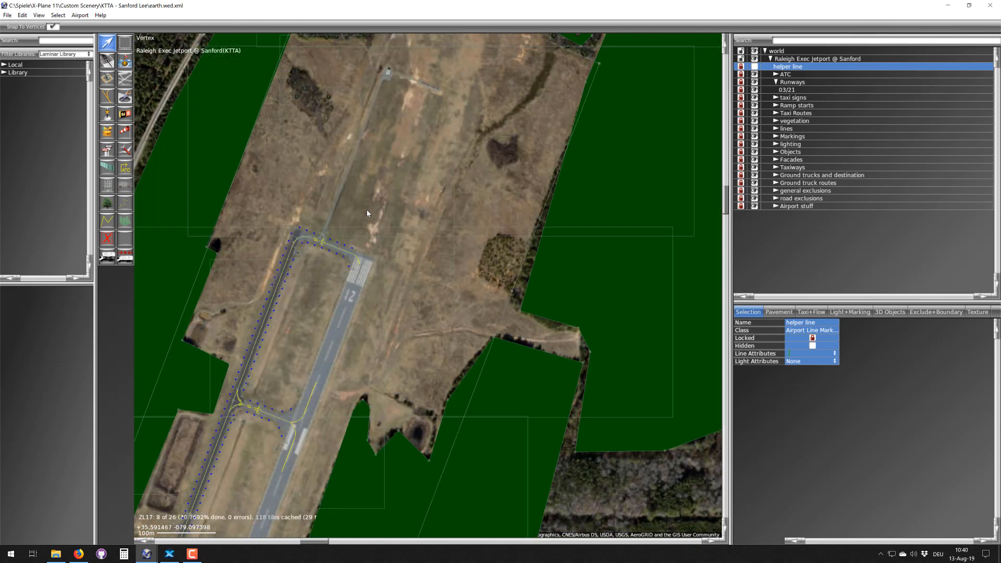
scroll(367, 210, up, 1)
right_drag(331, 216, 402, 263)
scroll(403, 262, up, 3)
scroll(403, 262, down, 6)
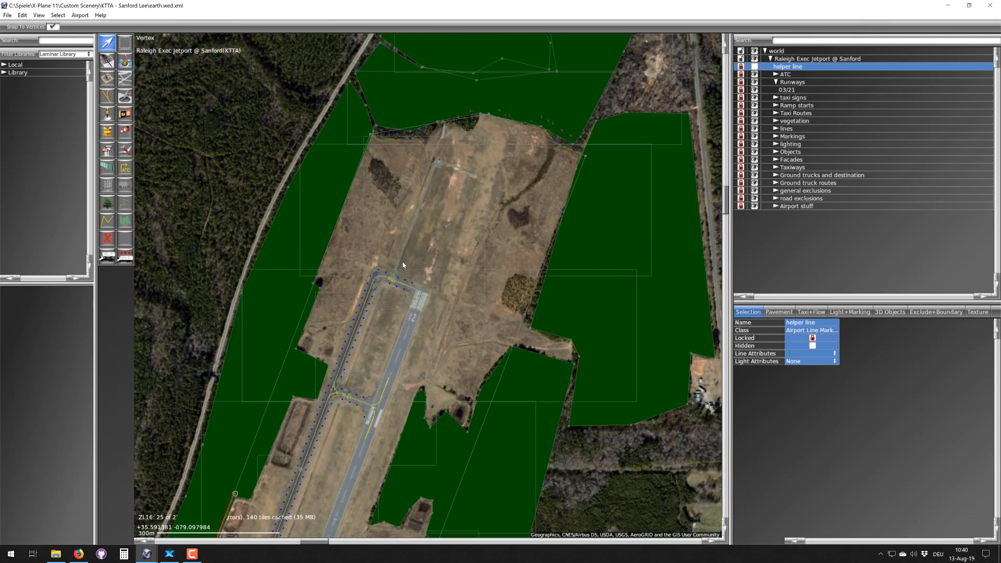
scroll(402, 262, down, 4)
right_drag(344, 380, 456, 186)
right_drag(390, 383, 425, 269)
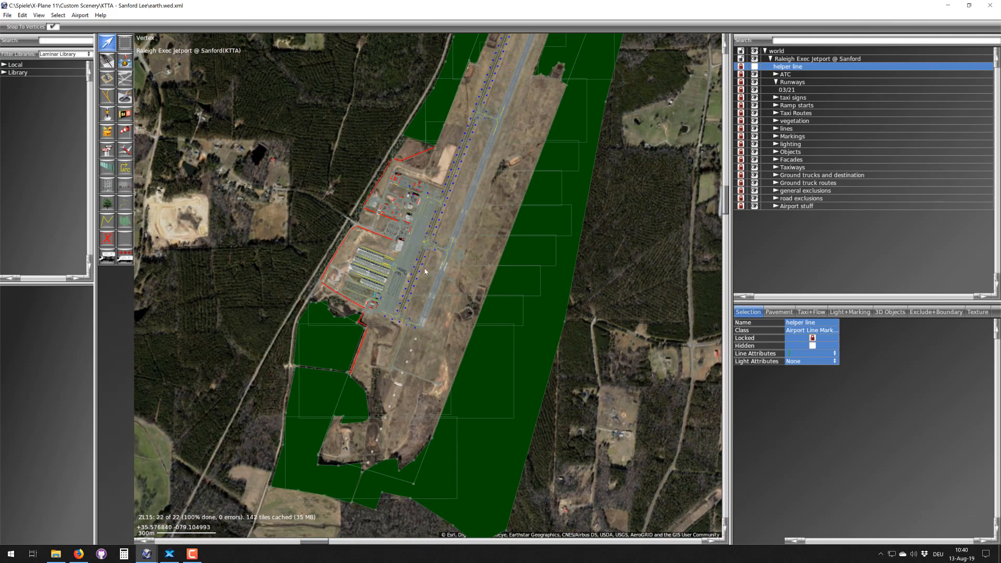
scroll(424, 271, up, 1)
scroll(462, 242, up, 1)
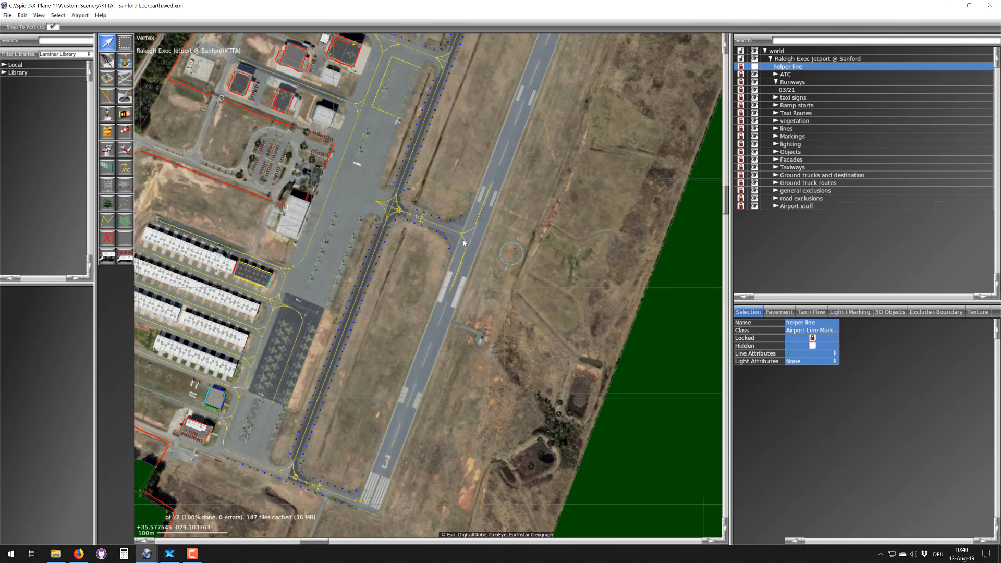
scroll(464, 243, down, 1)
click(38, 15)
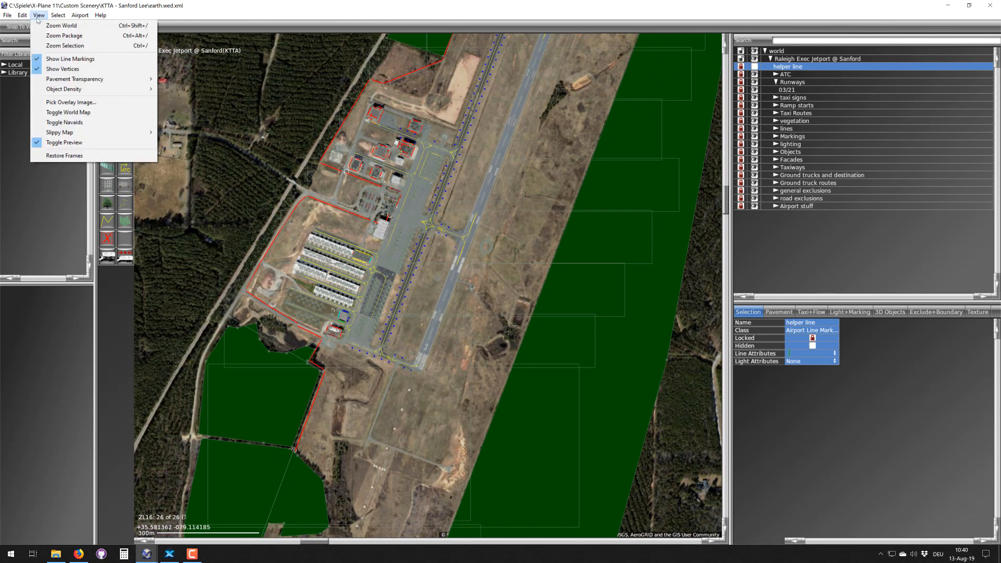
click(69, 102)
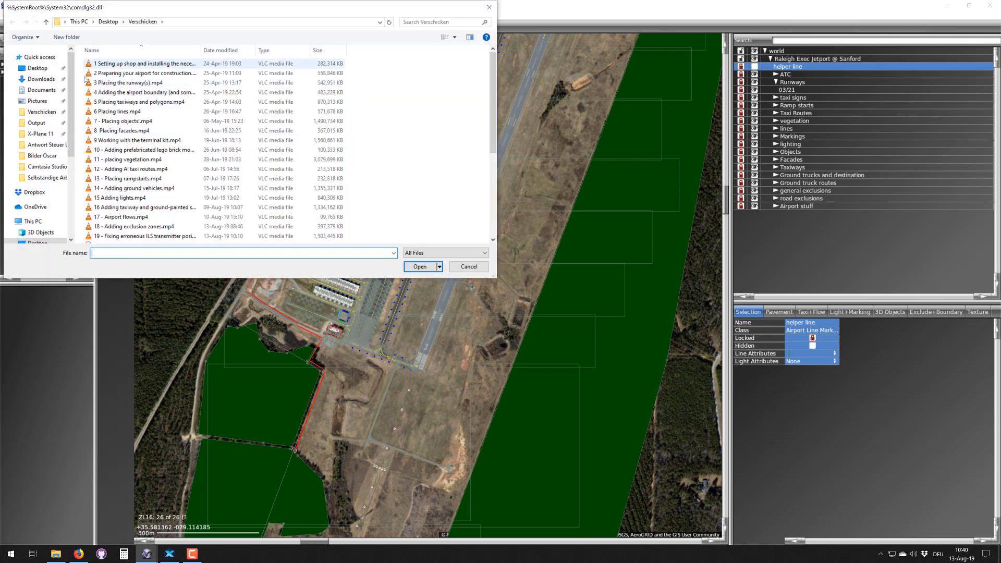
click(469, 267)
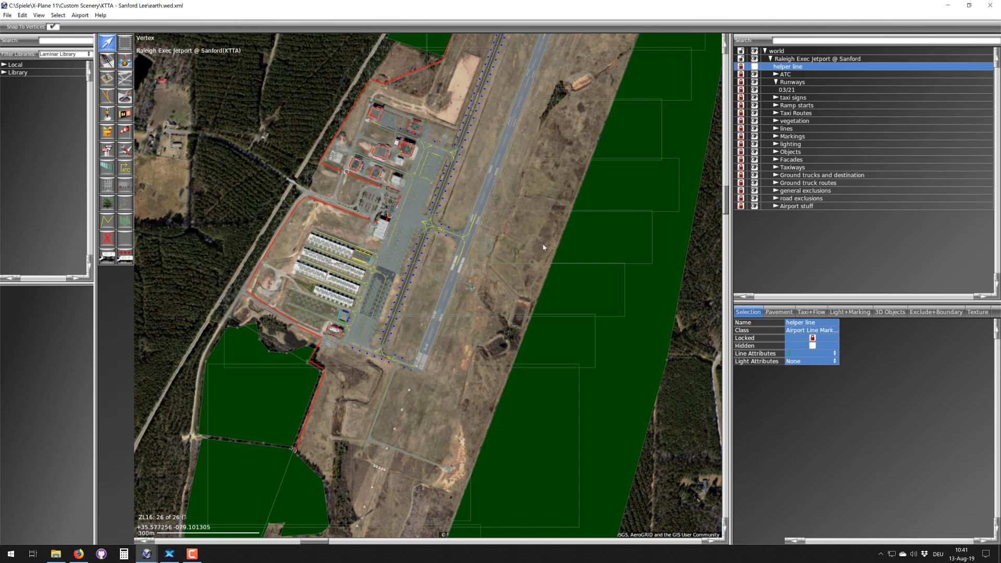
Step: Look over the runway, parallel taxiway, apron and surrounding forest areas along the full length of the airport
right_drag(544, 247, 468, 380)
right_drag(478, 165, 373, 400)
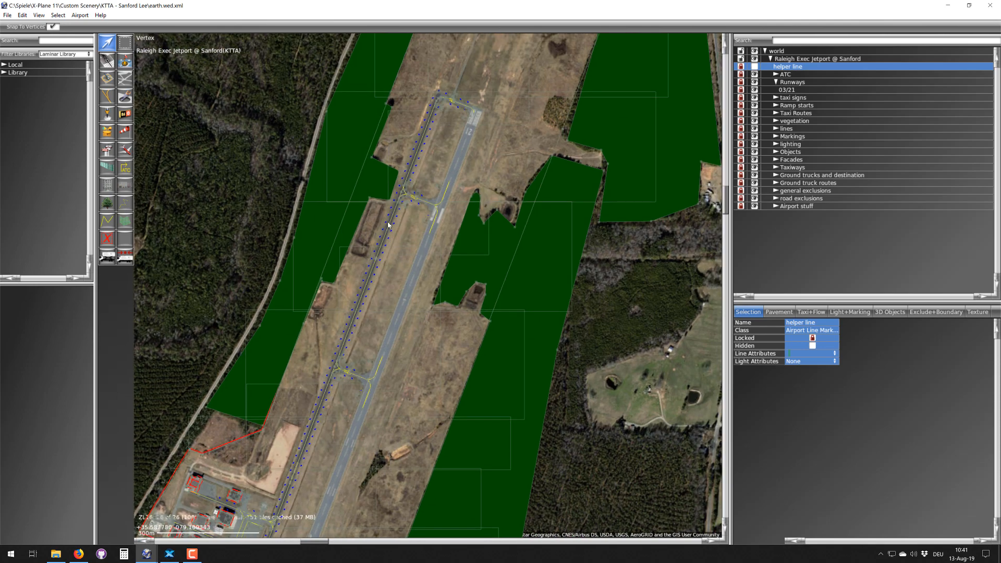
right_drag(428, 172, 395, 243)
right_drag(396, 316, 408, 249)
right_drag(383, 379, 442, 159)
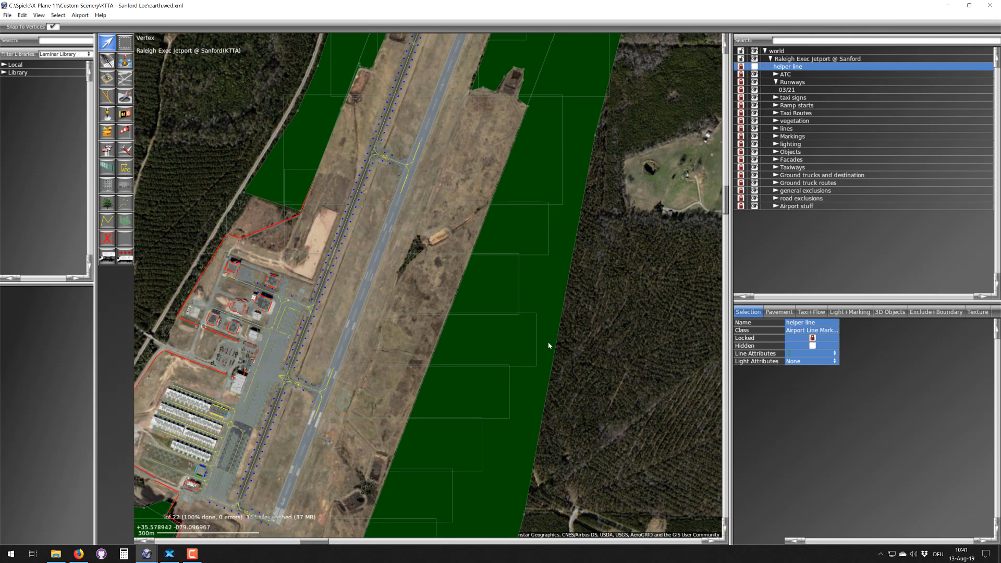
right_drag(304, 350, 387, 199)
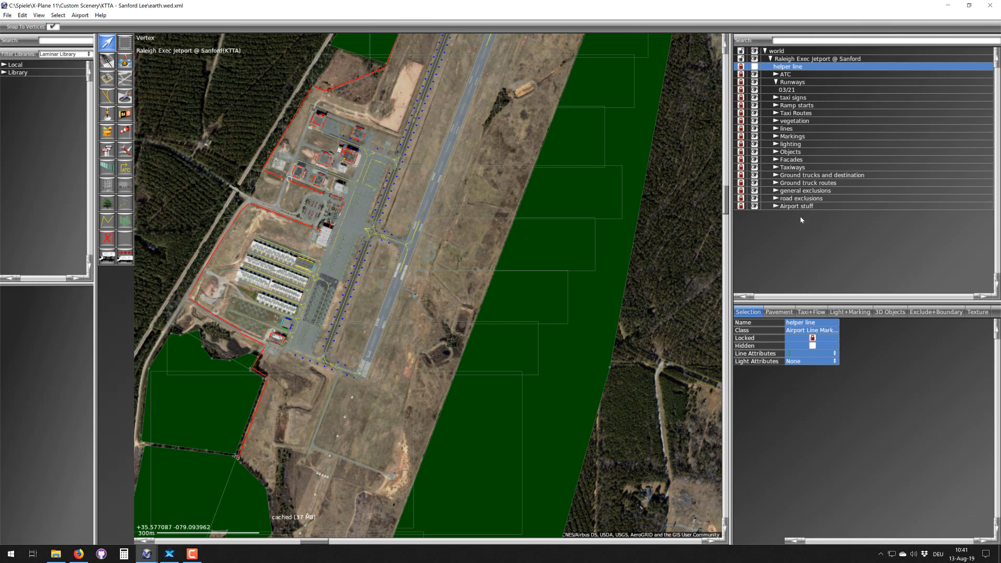
scroll(444, 254, down, 2)
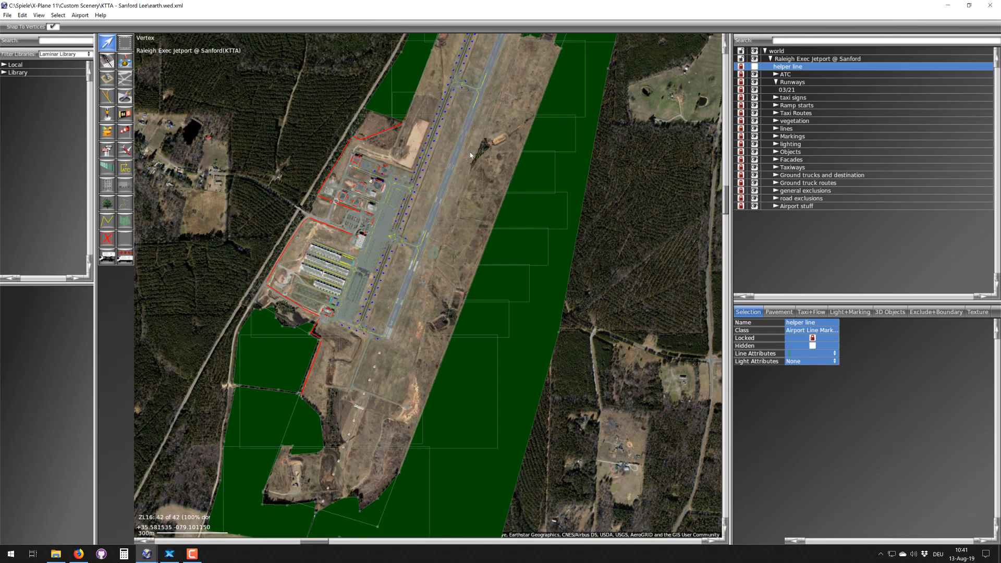
right_drag(488, 136, 379, 385)
right_drag(412, 295, 427, 234)
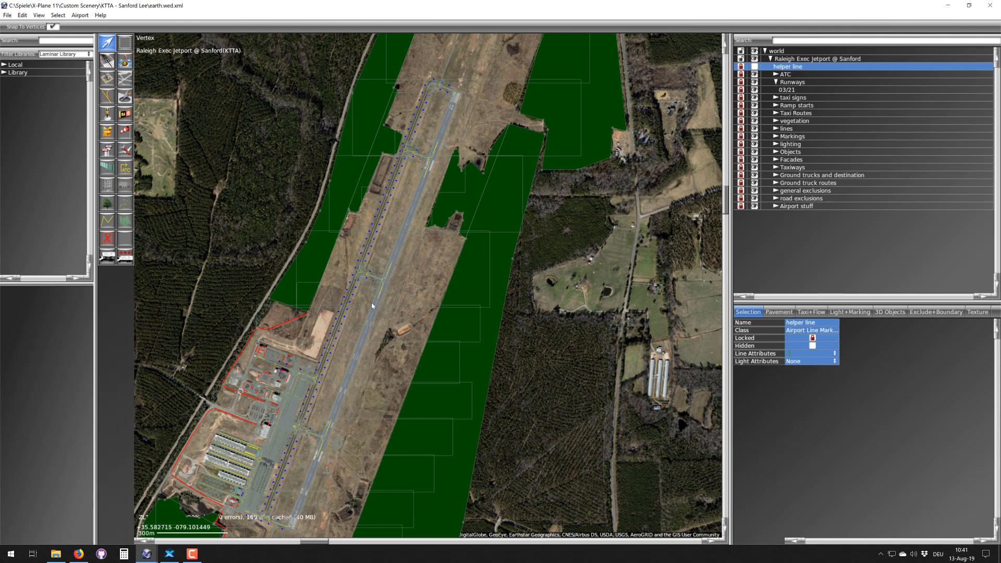
Step: Open the Airport Scenery Gateway export form for Raleigh Exec Jetport @ Sanford and dismiss it without uploading
click(809, 59)
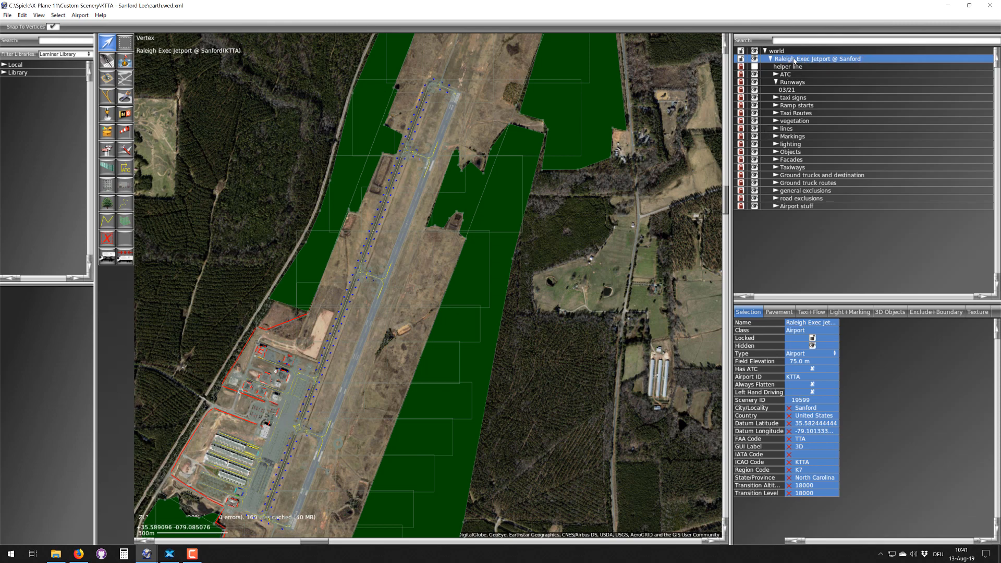
click(8, 15)
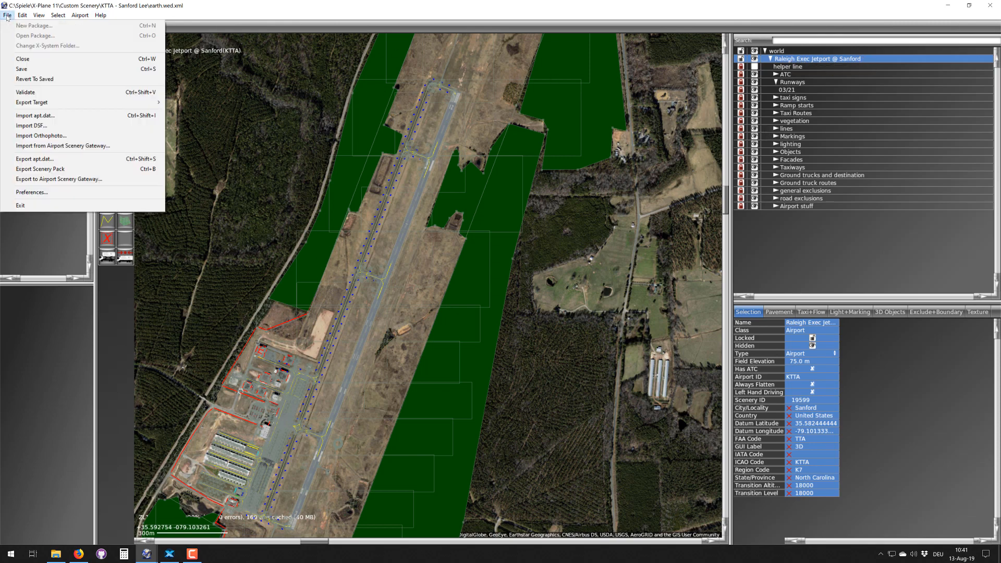
click(43, 180)
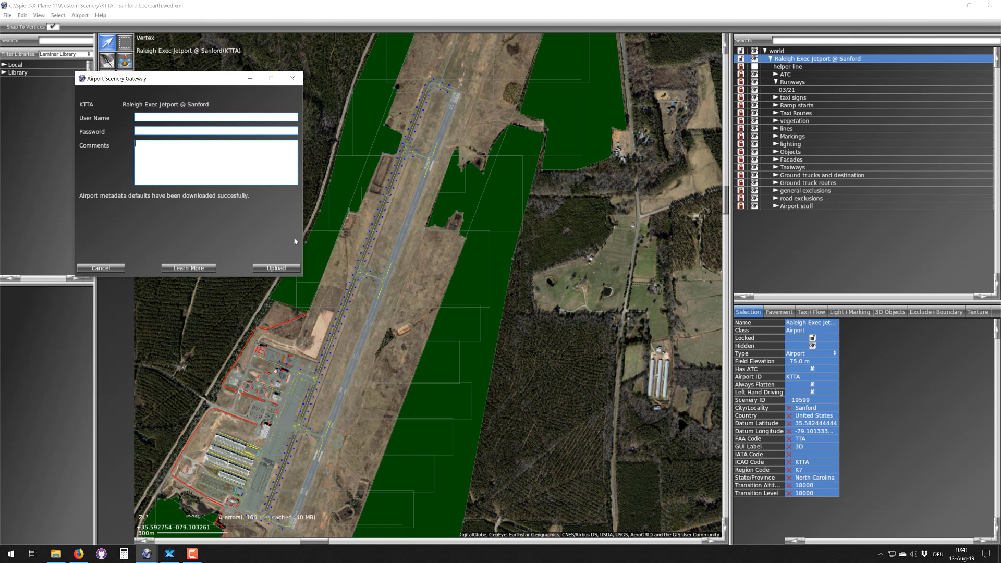
click(100, 268)
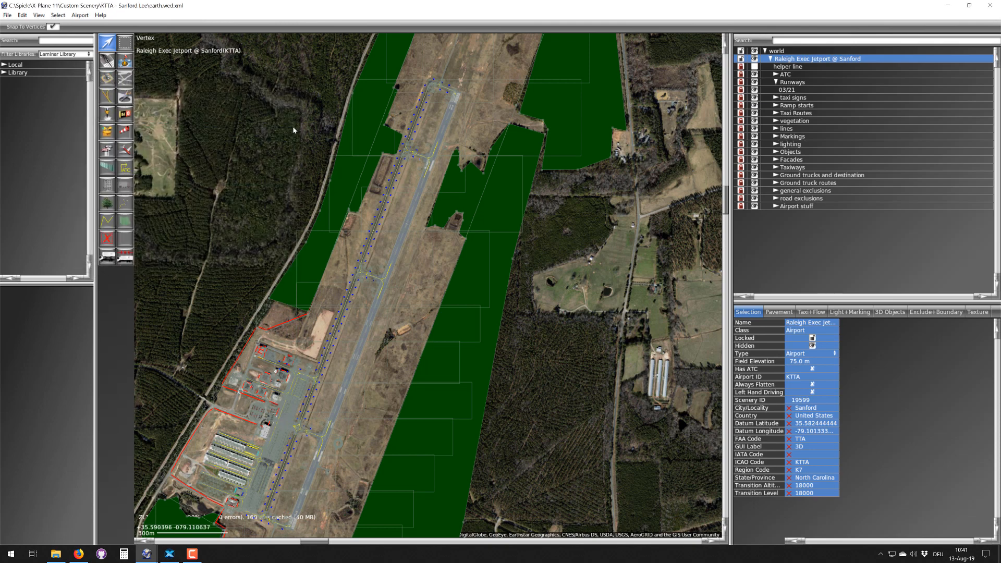
Step: Switch to Firefox, open the logged-in artist's submissions on the Scenery Gateway and sort them by newest date added
click(77, 556)
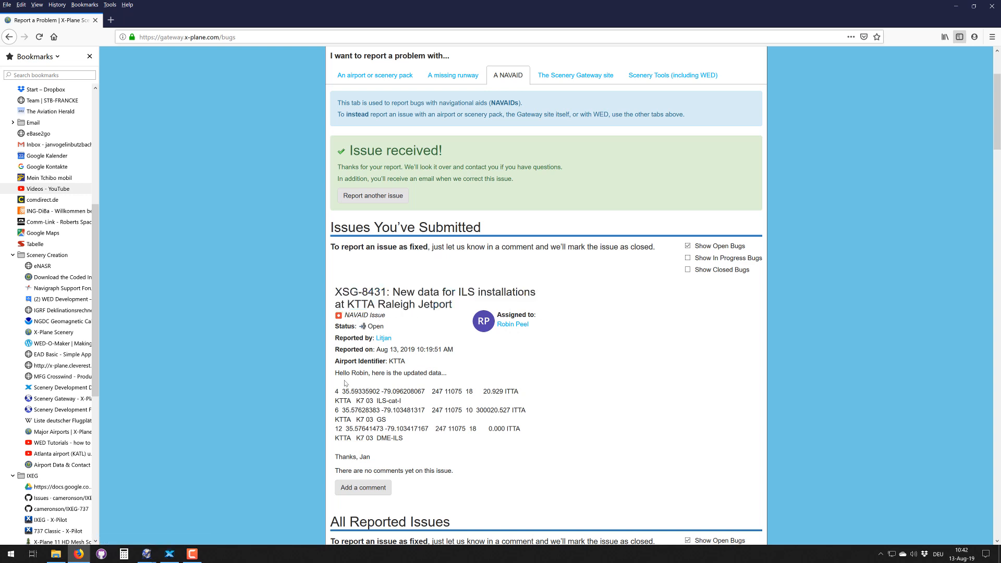
scroll(457, 255, up, 3)
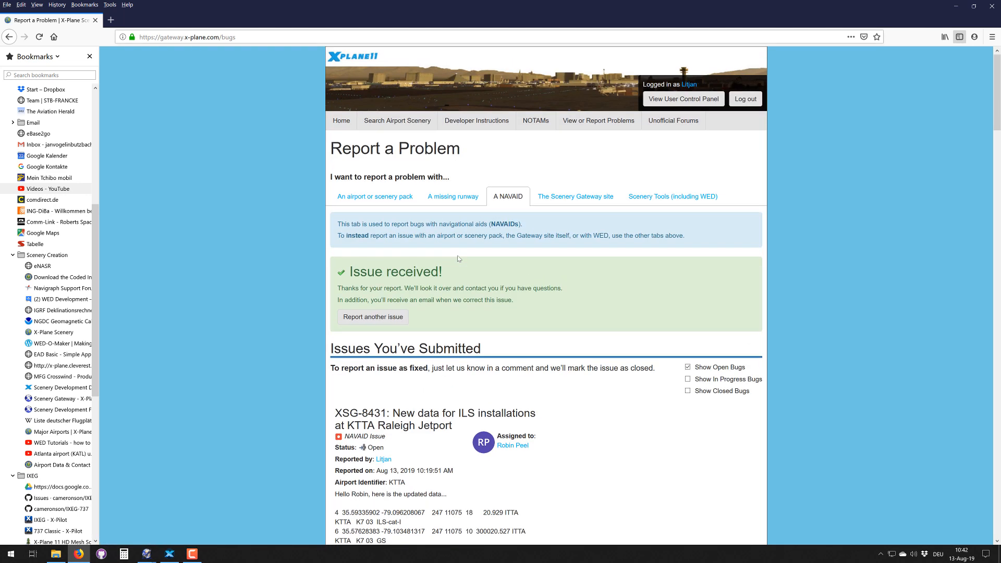
click(402, 121)
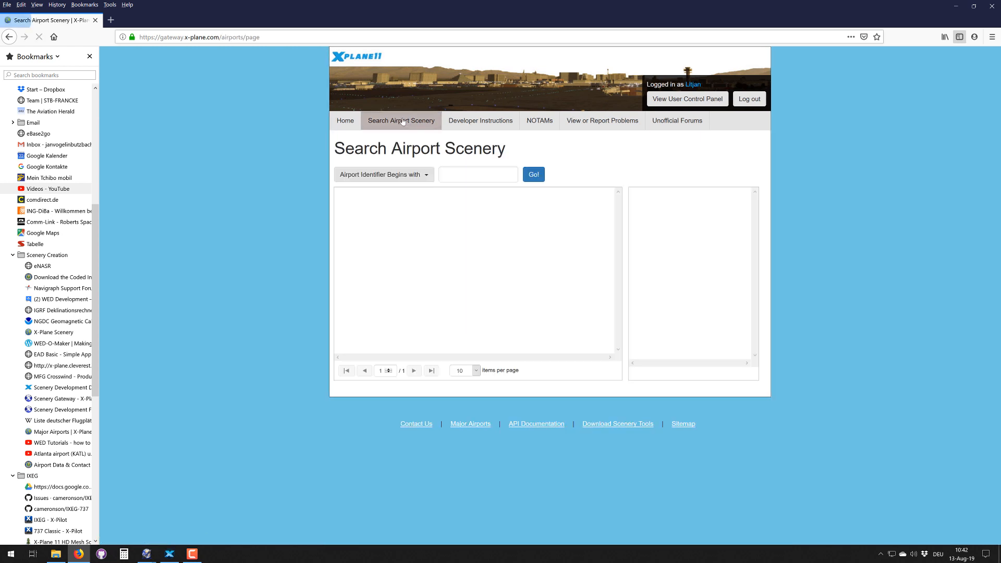
click(638, 238)
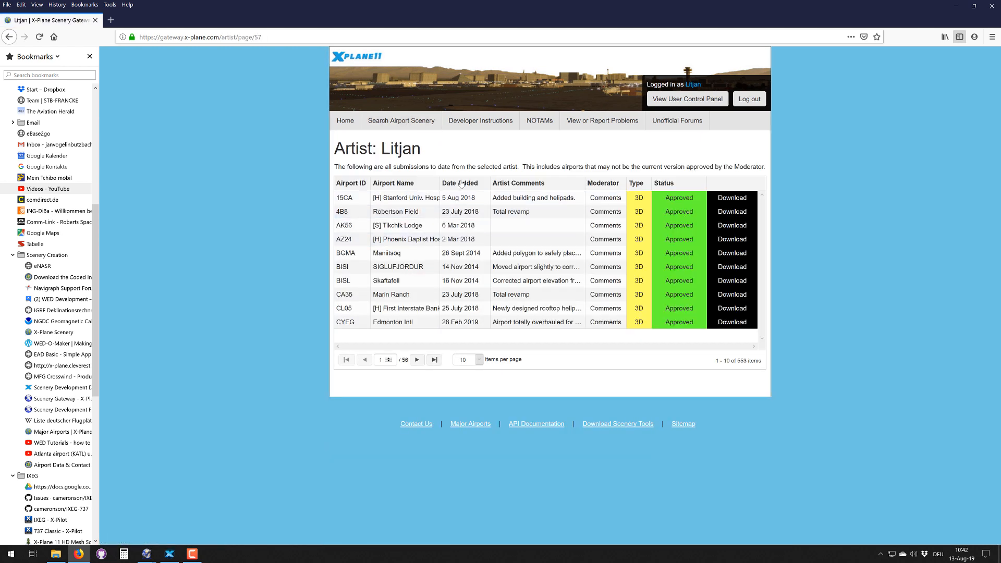
click(462, 184)
click(463, 184)
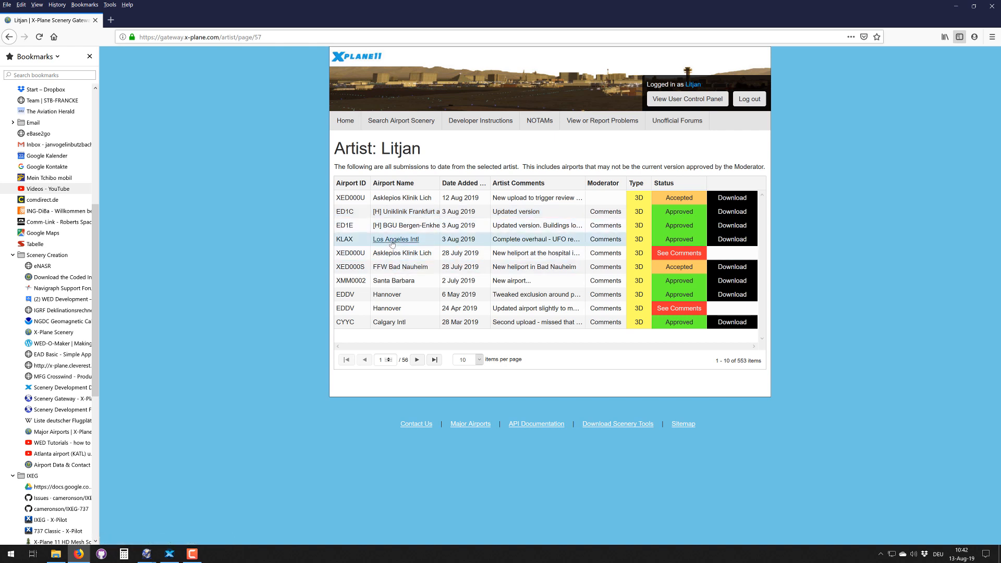
Step: Open the KLAX Los Angeles Intl scenery page, check the moderator comments on submission 49357 and skim the page
click(349, 240)
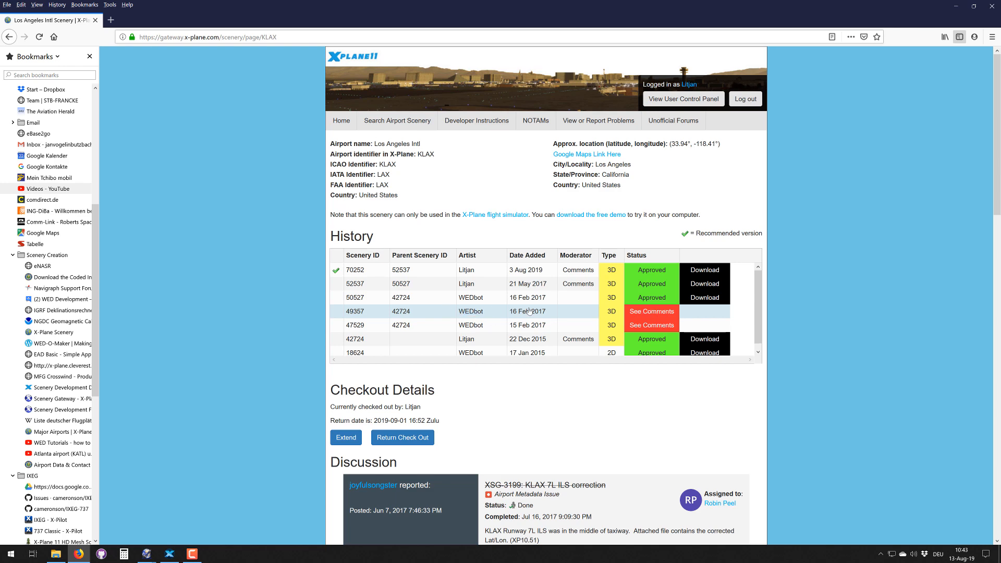
click(654, 312)
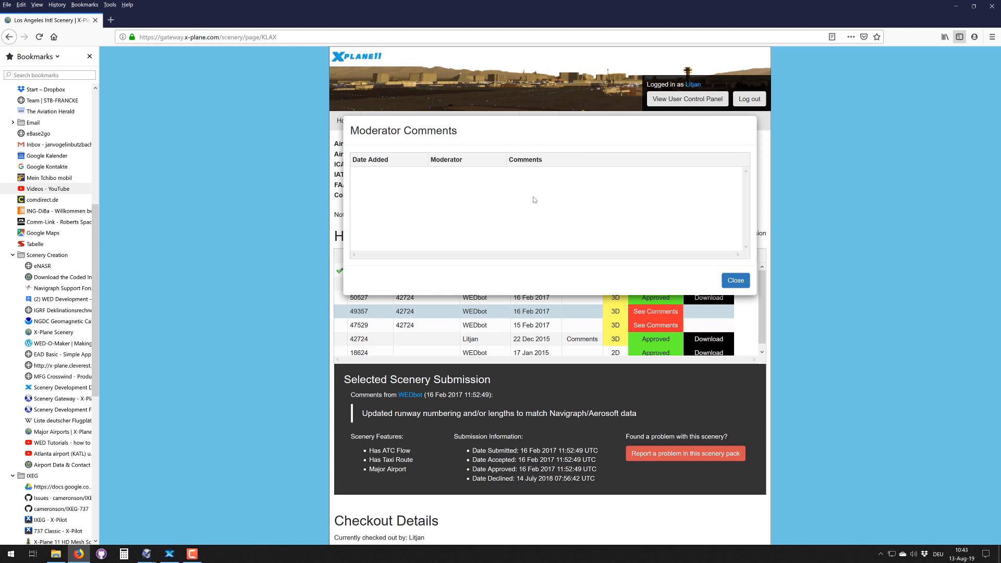
click(734, 281)
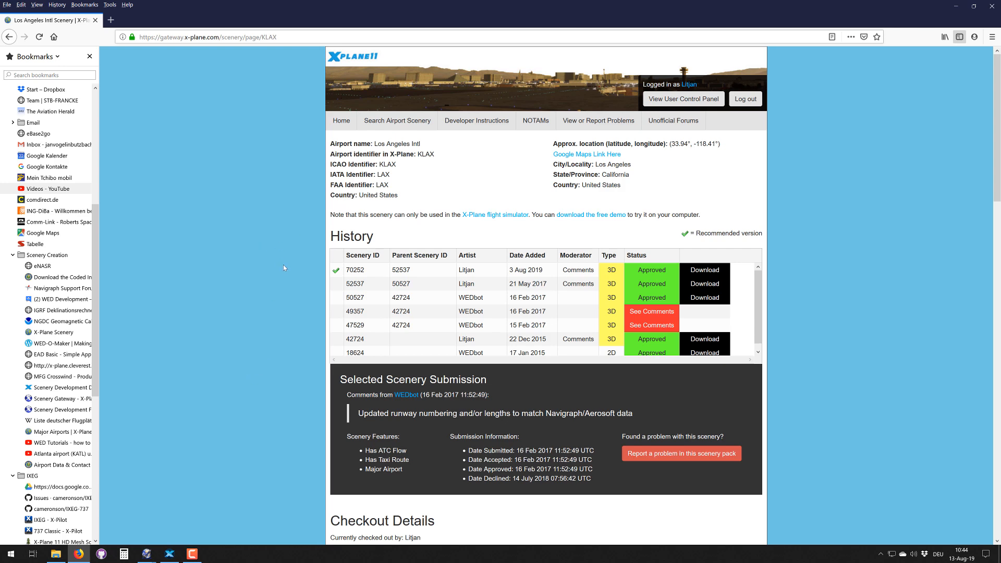
scroll(286, 256, down, 5)
scroll(286, 255, up, 5)
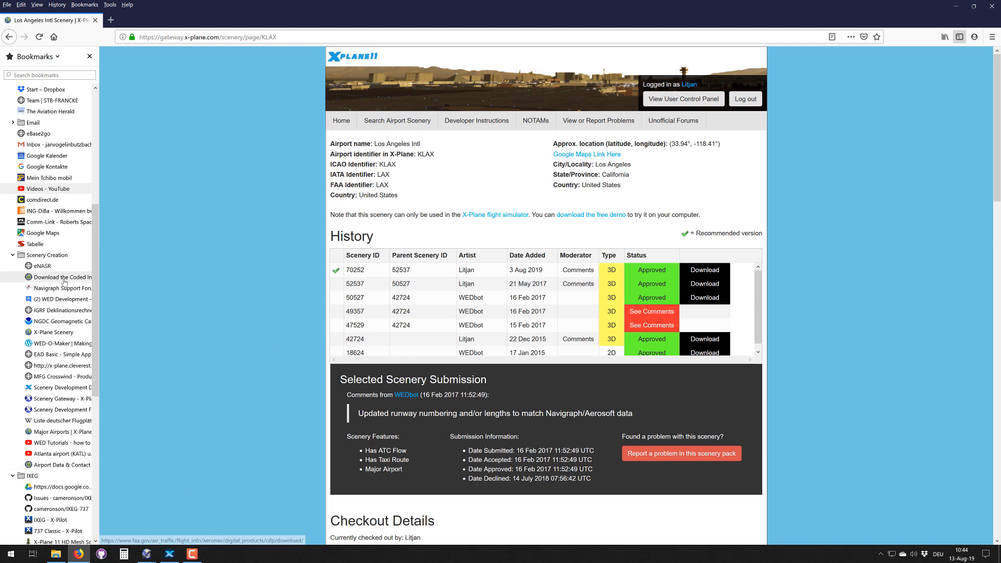
Step: Visit the bookmarked X-Plane 11 forum, followed by the Scenery Development Forum on X-Plane.org
scroll(41, 380, down, 5)
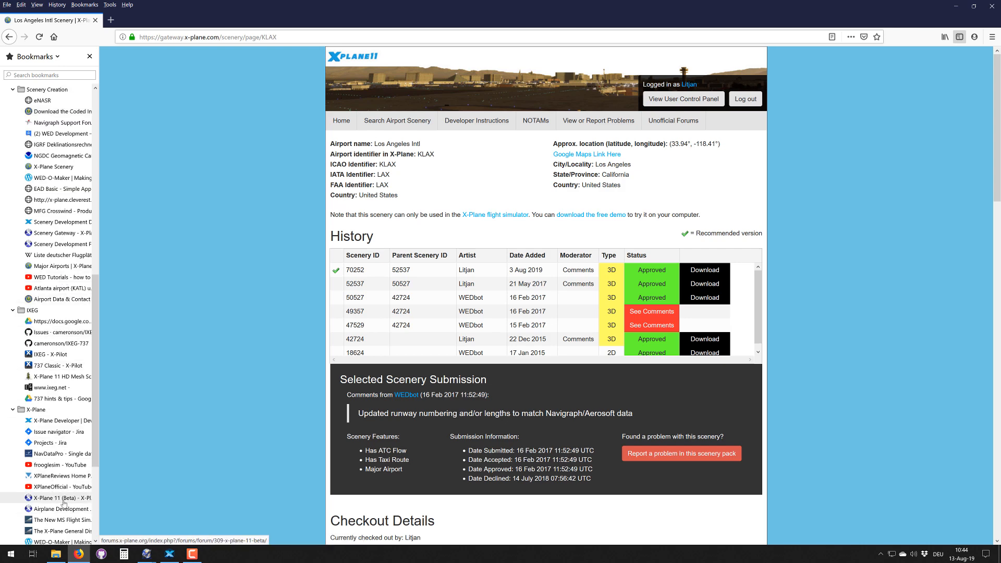
scroll(52, 497, down, 5)
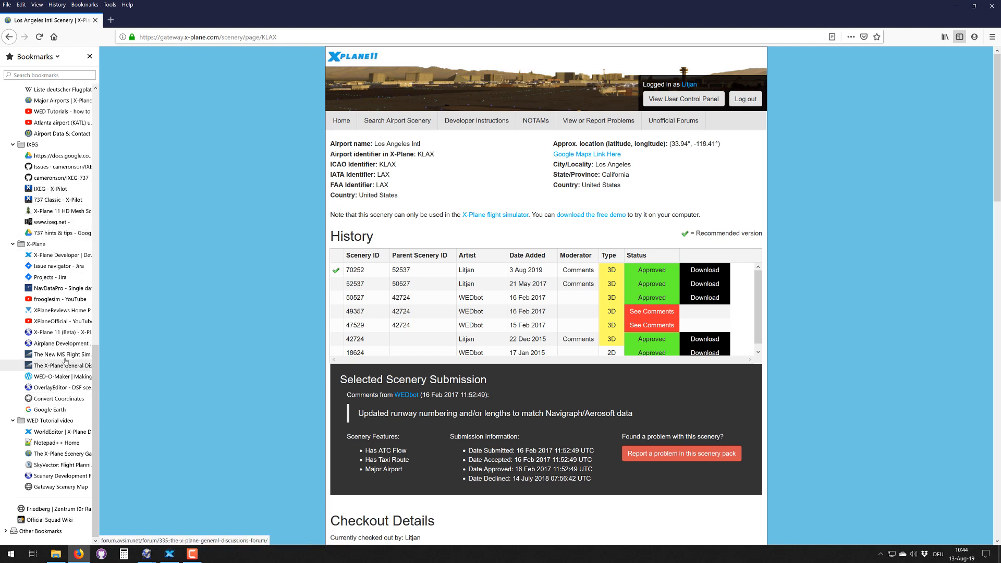
click(57, 333)
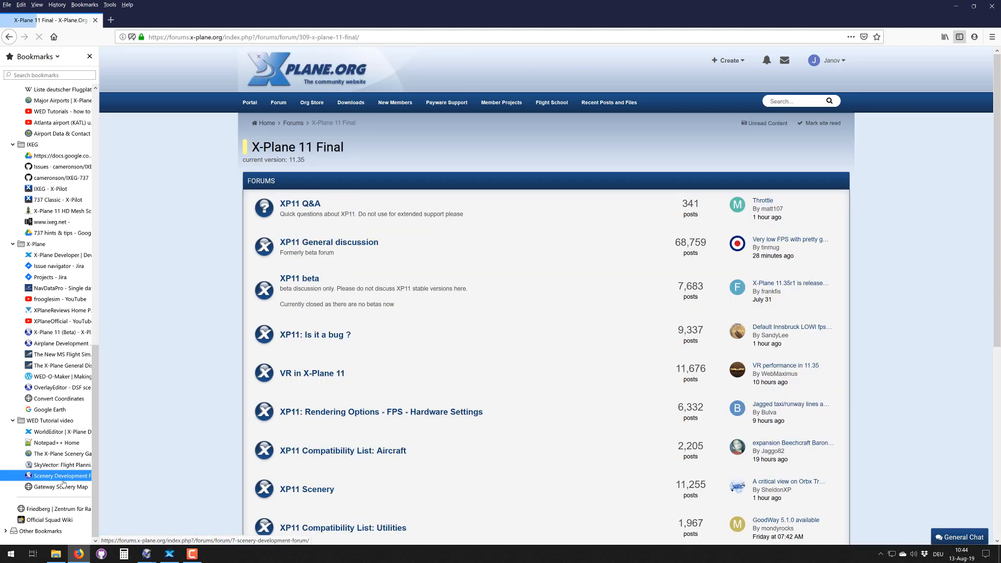
click(57, 477)
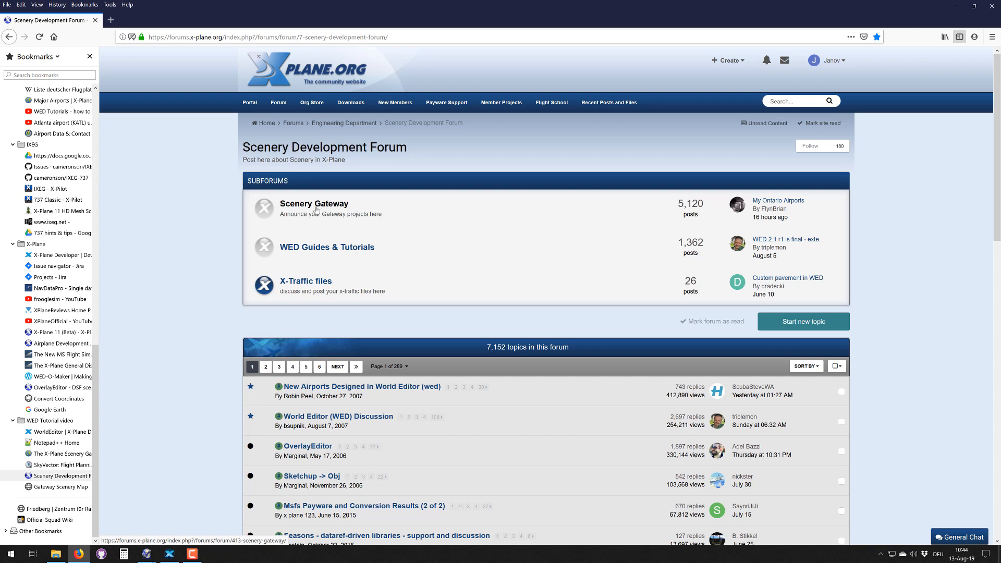
Step: Browse the Scenery Development Forum's topic list and return to its subforums
scroll(316, 210, down, 7)
scroll(407, 297, down, 3)
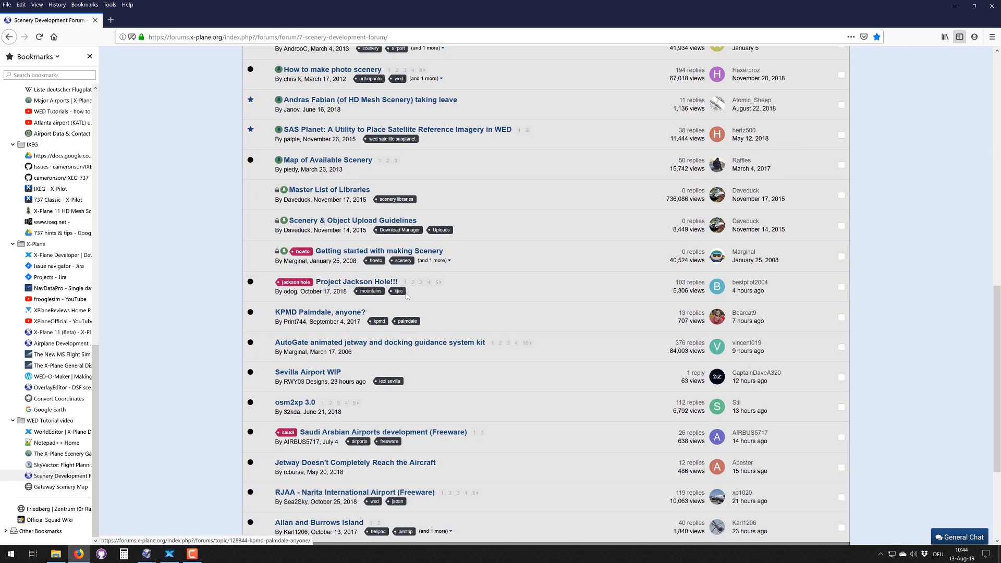
scroll(407, 296, down, 1)
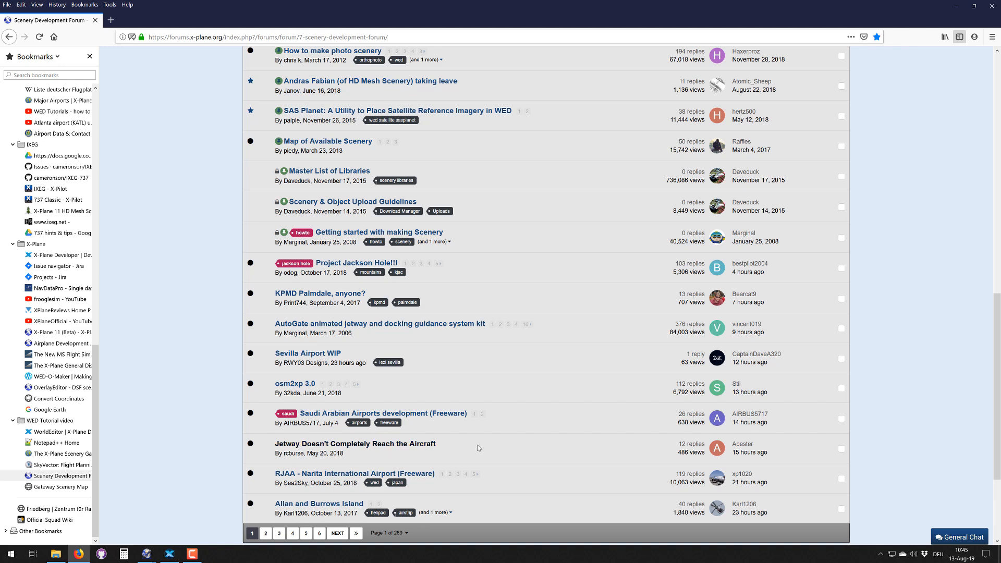
scroll(470, 401, up, 10)
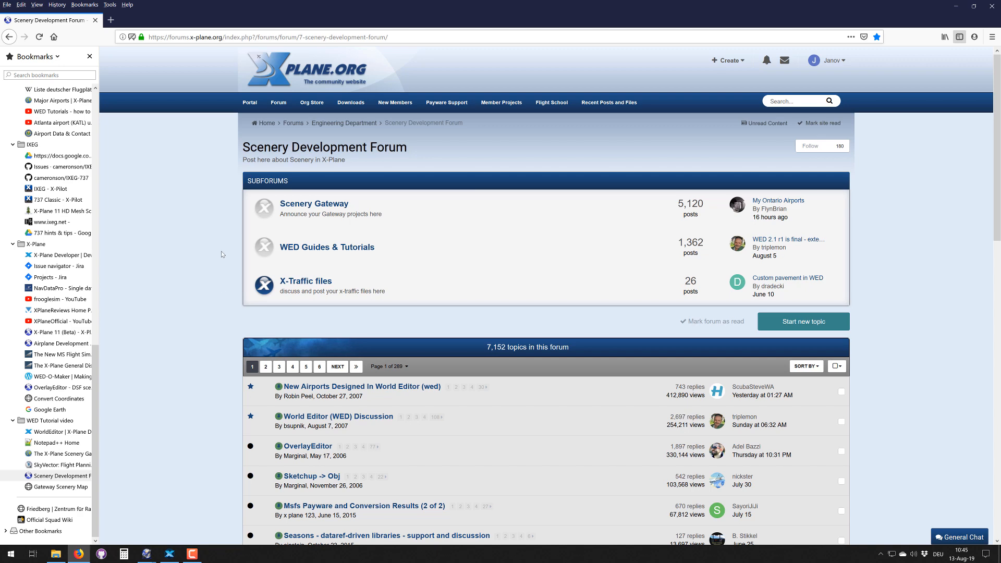
scroll(221, 254, down, 8)
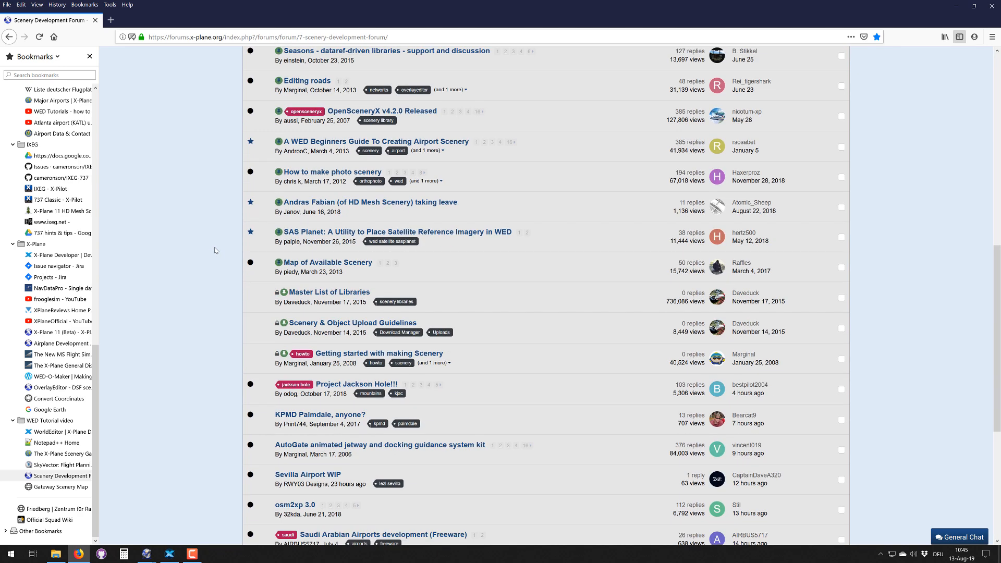
scroll(216, 250, up, 10)
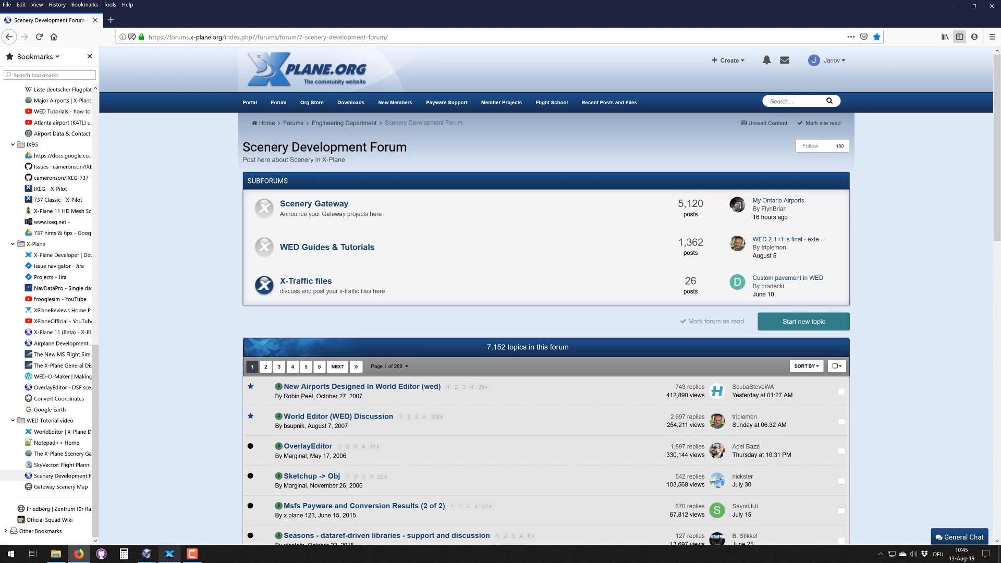
Step: Switch to X-Plane and view the KTTA airport and its surrounding forest from the air
click(169, 553)
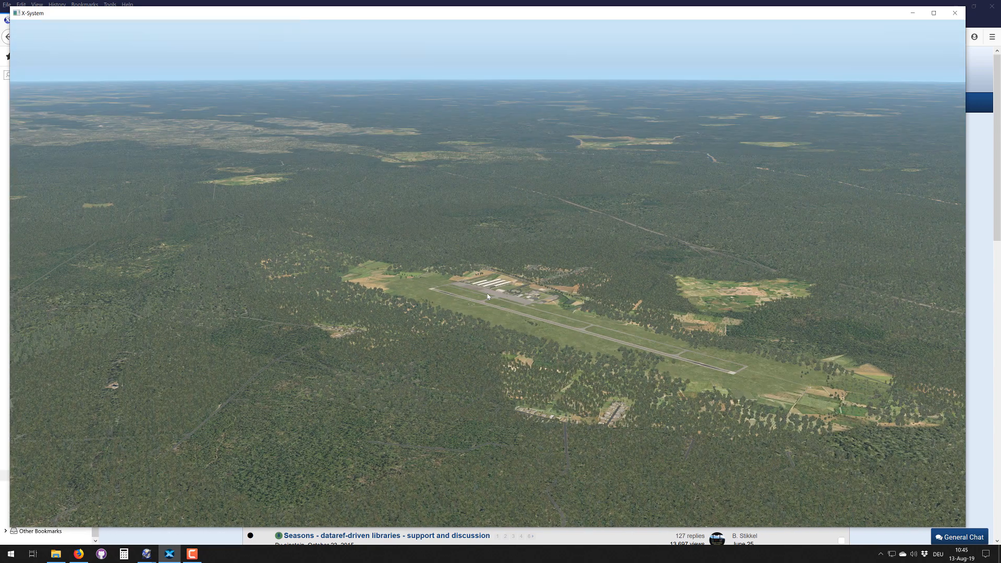
right_drag(534, 335, 523, 326)
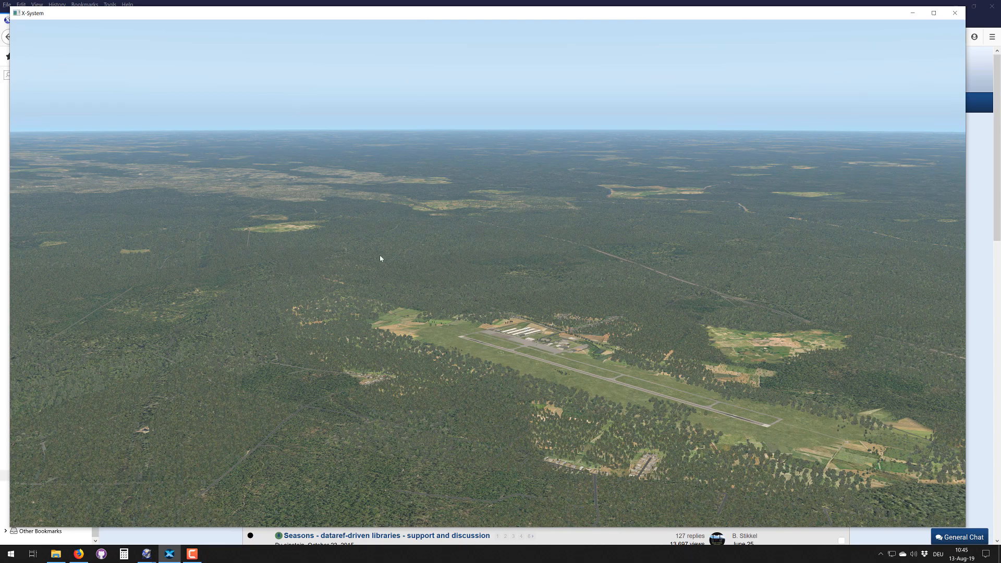
scroll(380, 255, up, 8)
right_drag(379, 256, 456, 292)
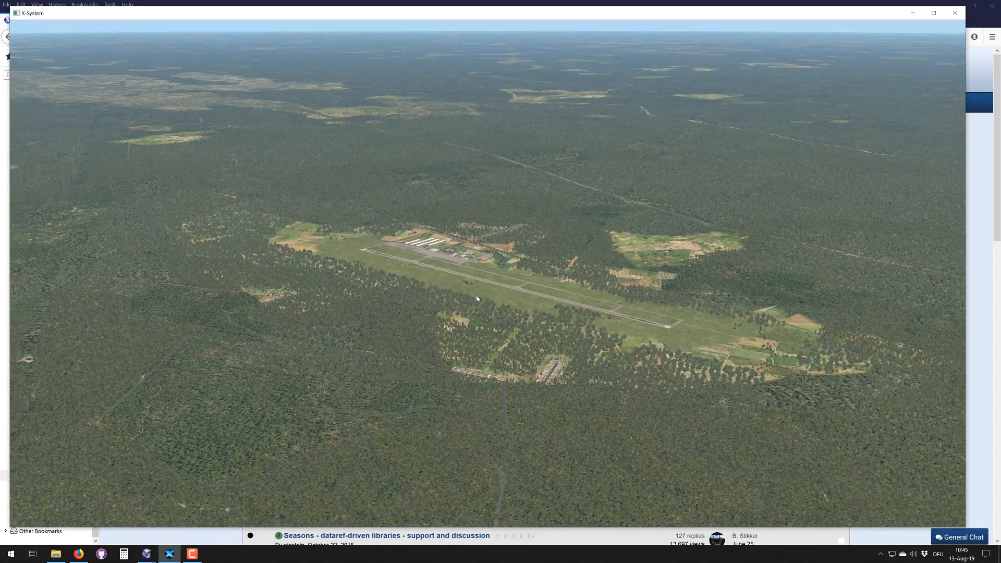